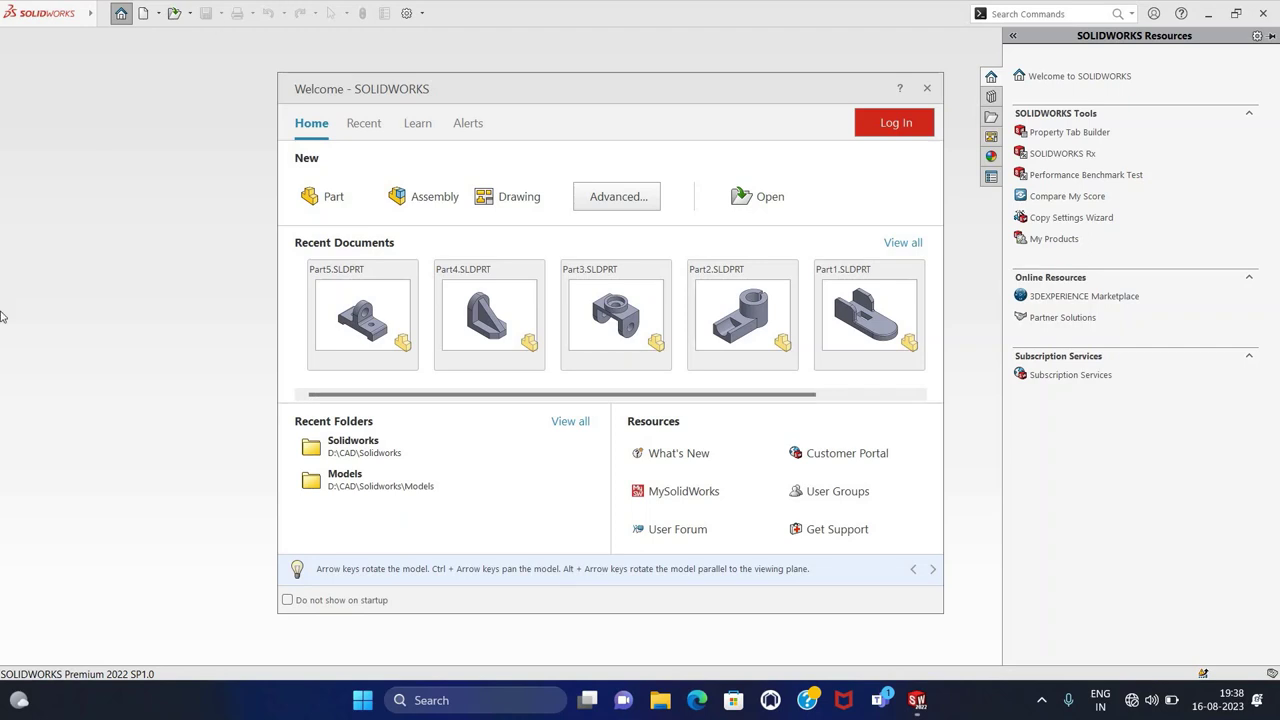
- Create a new blank part document, Part1, from the Welcome dialog
{"action": "left_click", "coordinate": [312, 197]}
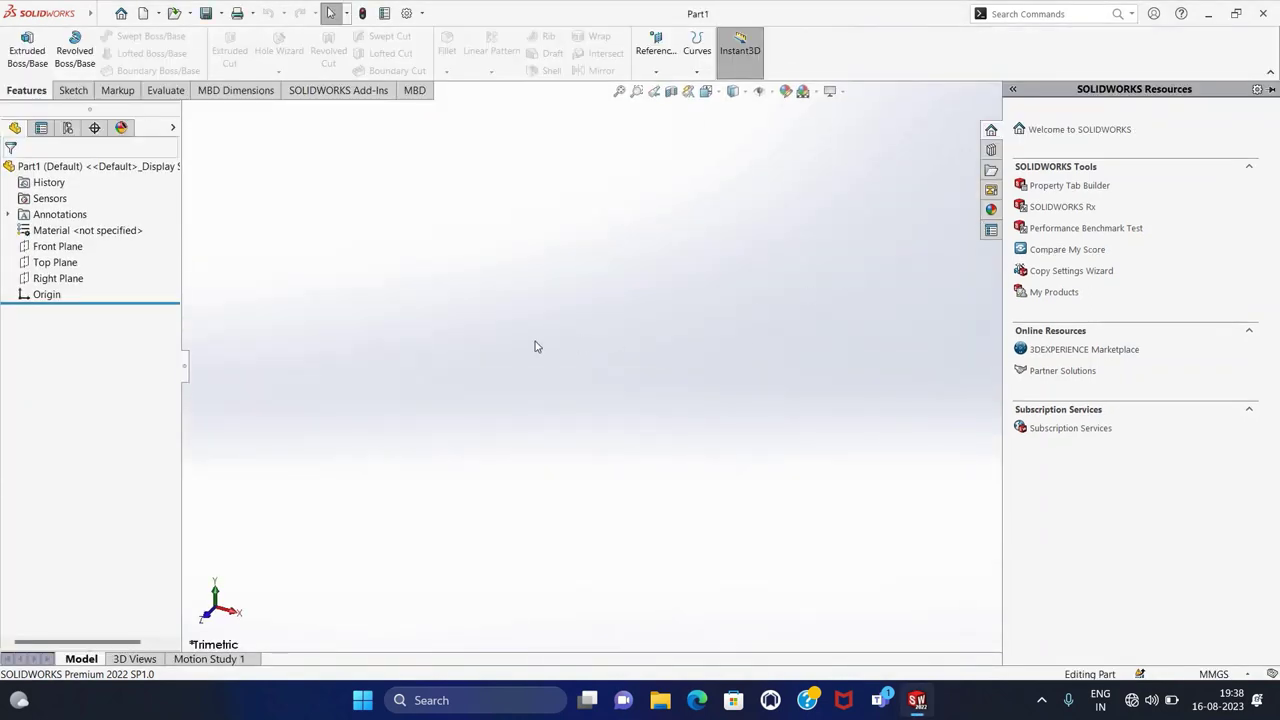
- Start a sketch on the Front Plane and draw a center rectangle at the origin
{"action": "left_click", "coordinate": [86, 95]}
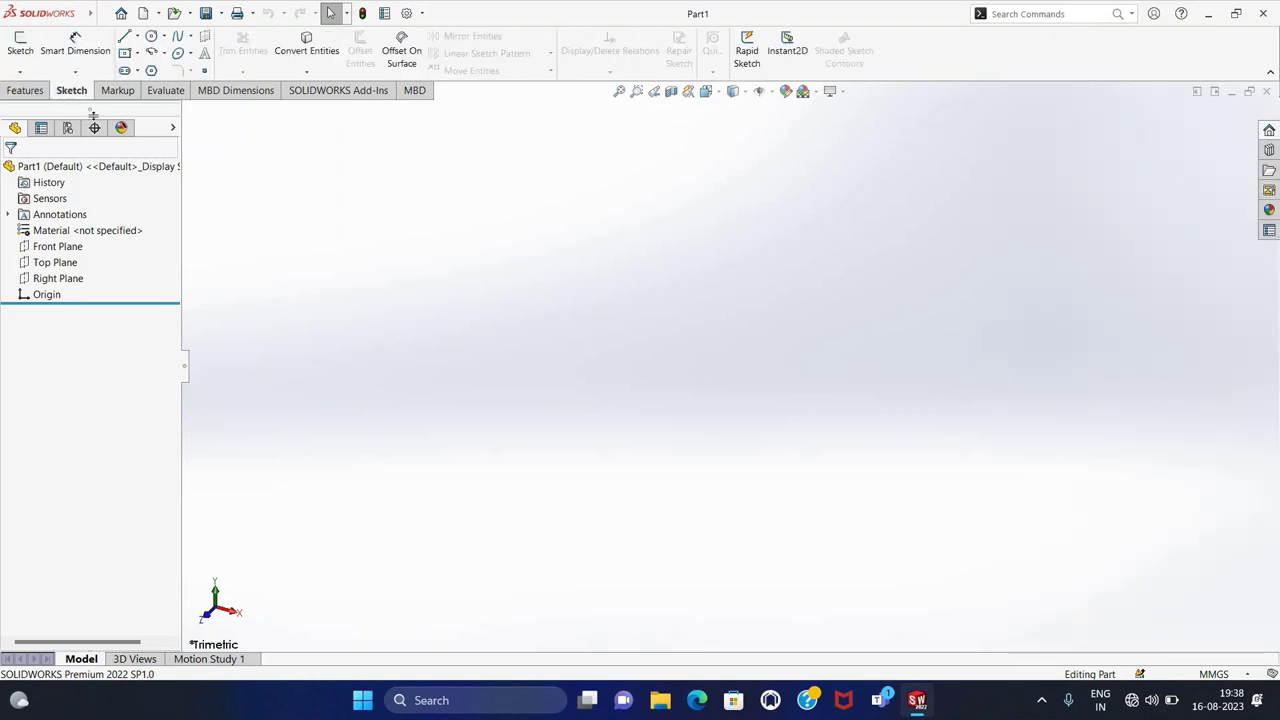
{"action": "left_click", "coordinate": [18, 44]}
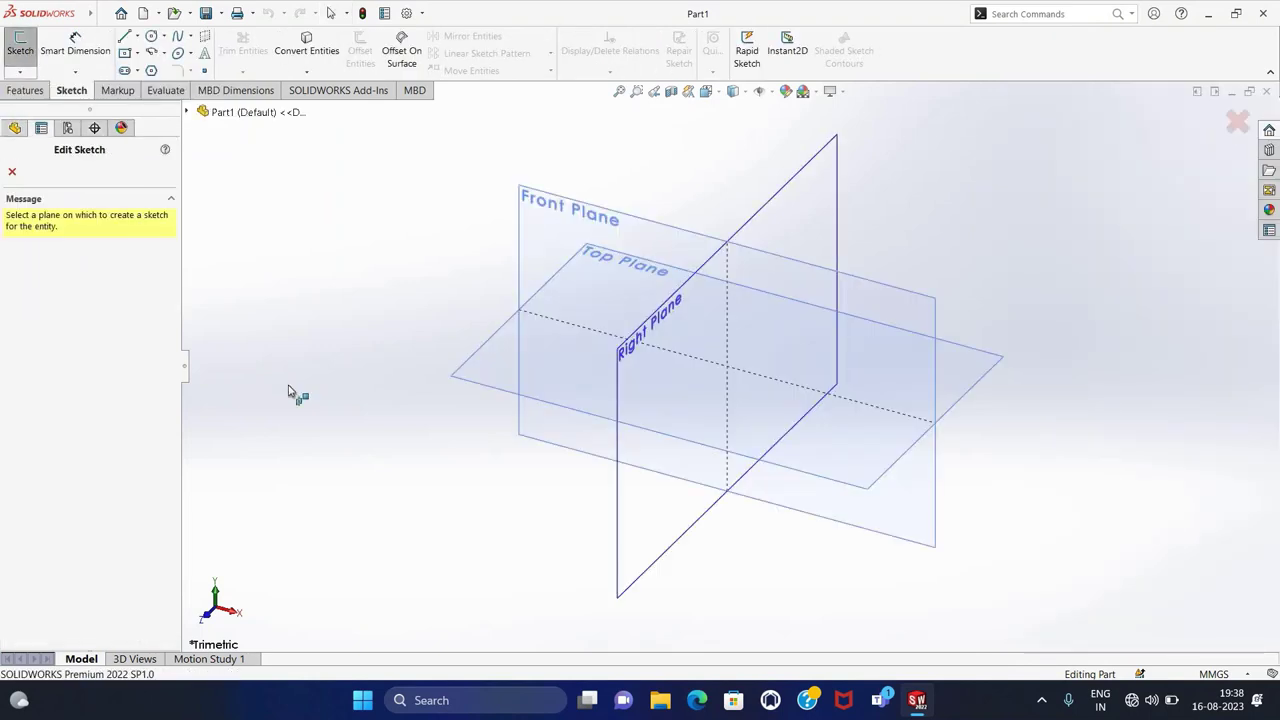
{"action": "left_click", "coordinate": [524, 235]}
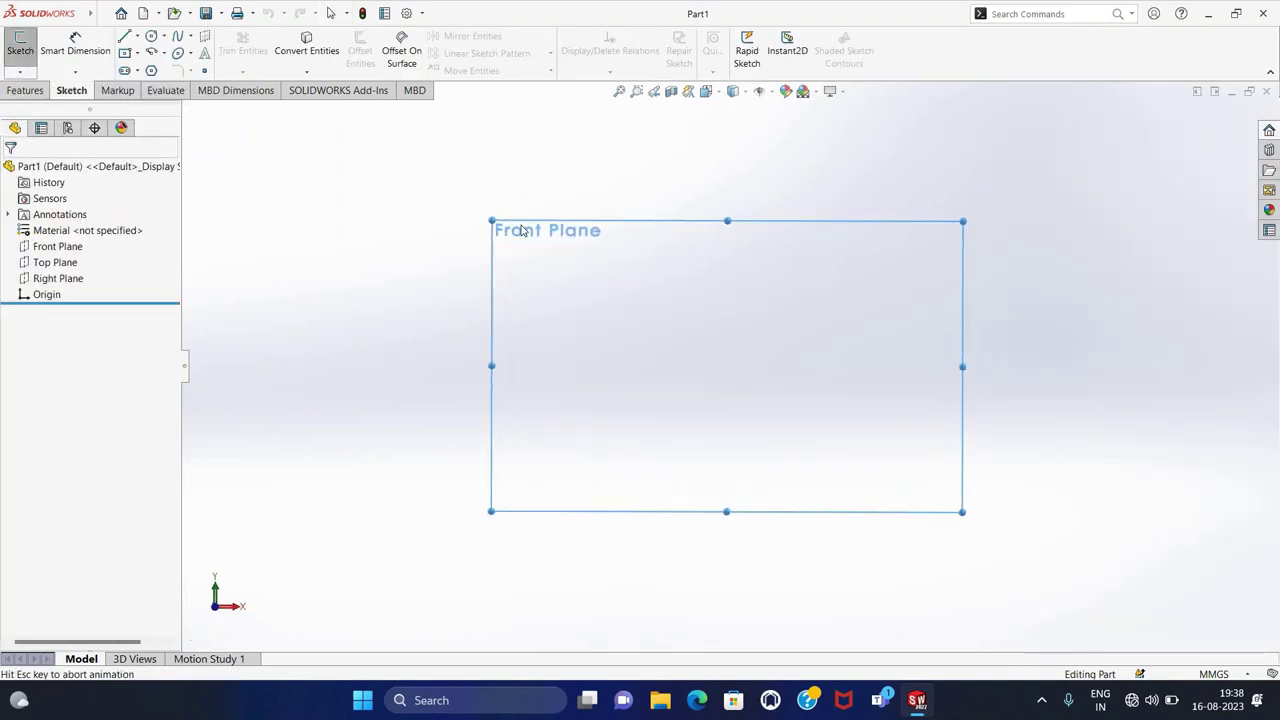
{"action": "left_click", "coordinate": [137, 53]}
{"action": "left_click", "coordinate": [150, 86]}
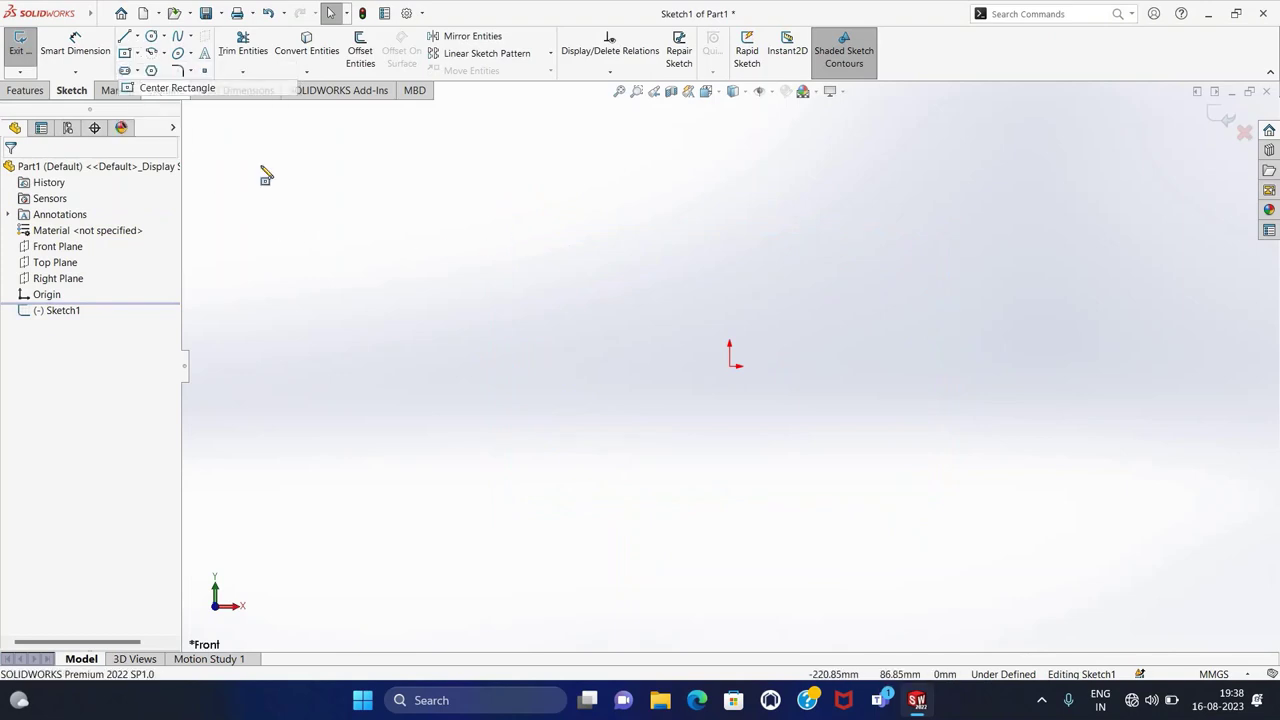
{"action": "left_click", "coordinate": [729, 366]}
{"action": "left_click", "coordinate": [847, 389]}
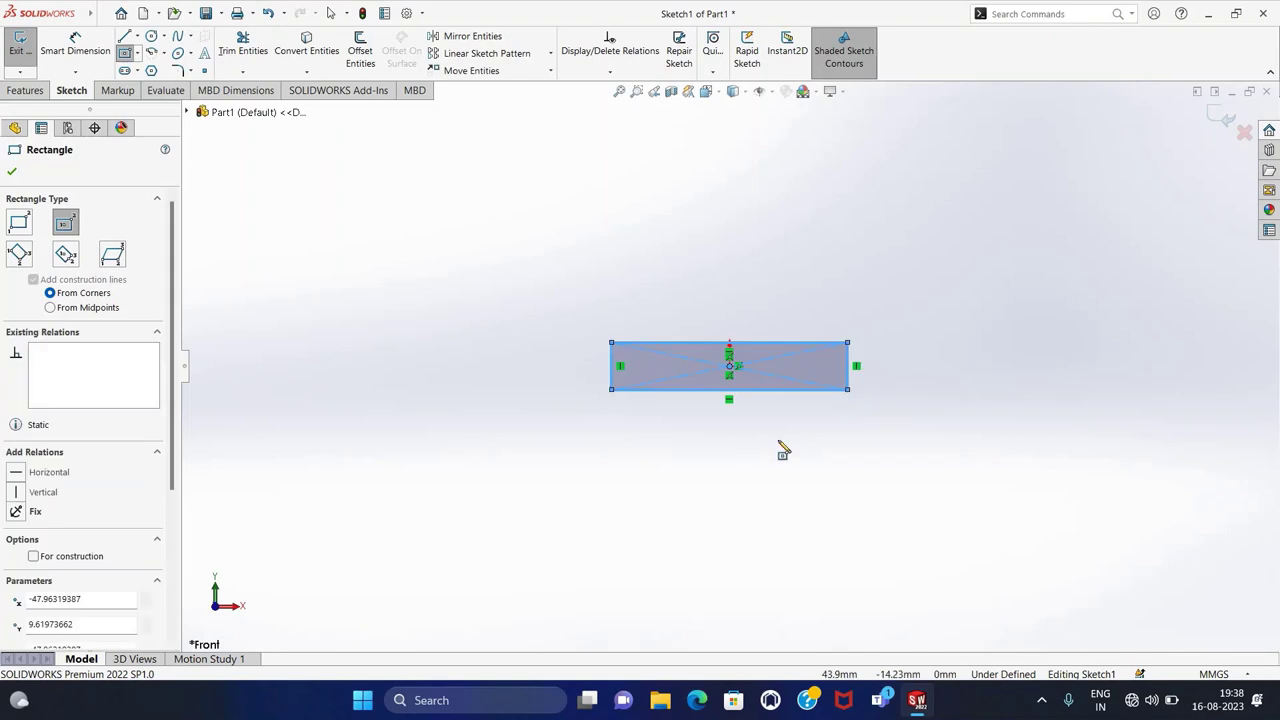
{"action": "key", "text": "Escape"}
- Dimension the rectangle 24 mm tall and 100 mm wide, then exit the sketch
{"action": "left_click", "coordinate": [73, 40]}
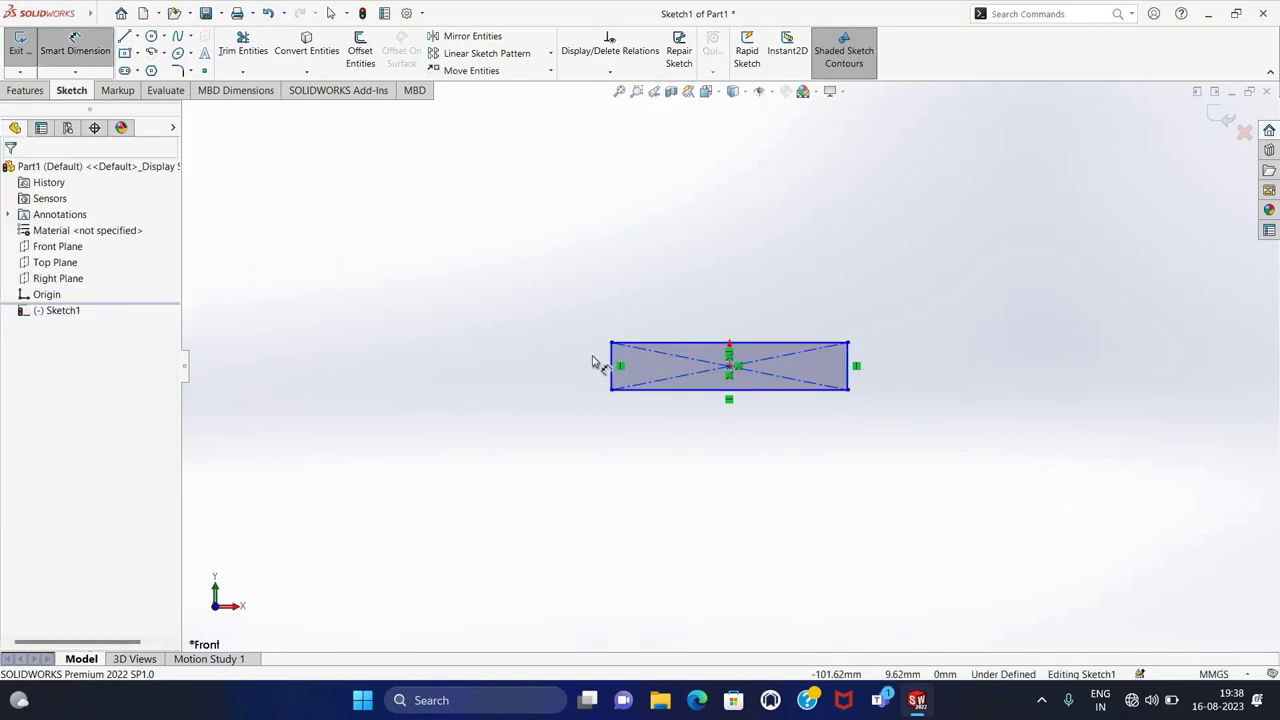
{"action": "left_click", "coordinate": [589, 372]}
{"action": "left_click", "coordinate": [588, 373]}
{"action": "type", "text": "24"}
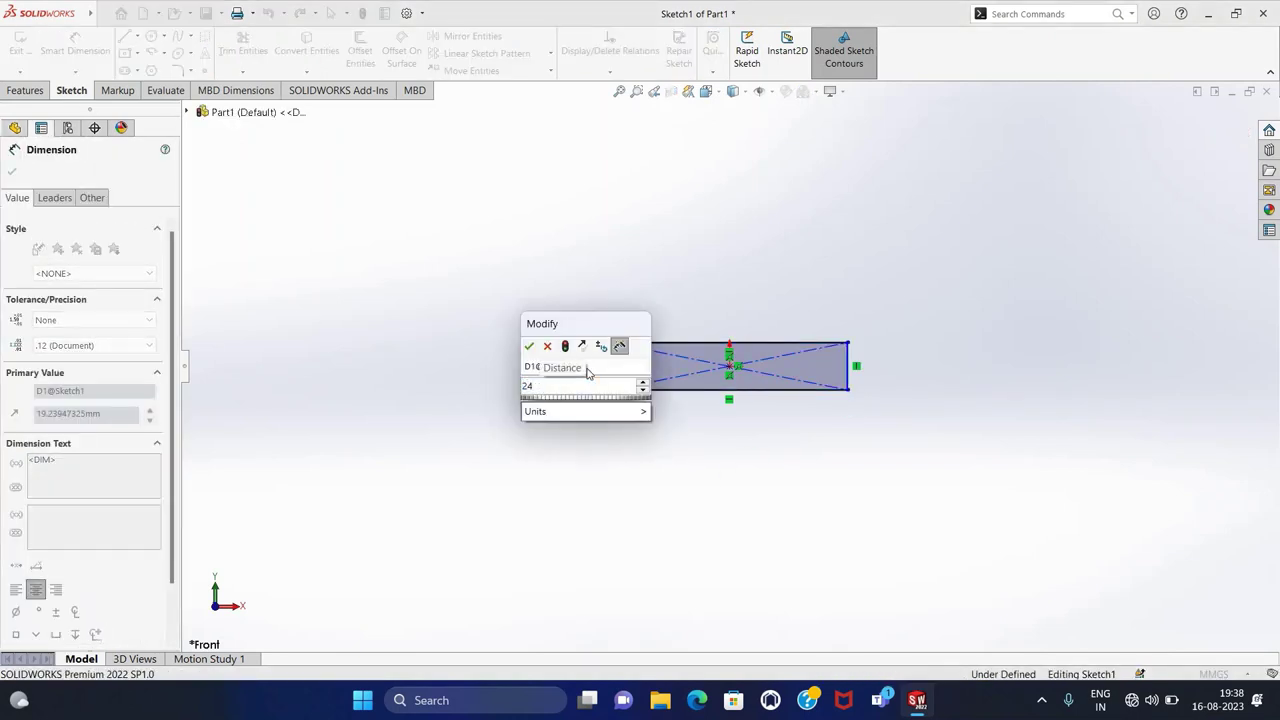
{"action": "key", "text": "Return"}
{"action": "left_click", "coordinate": [712, 390]}
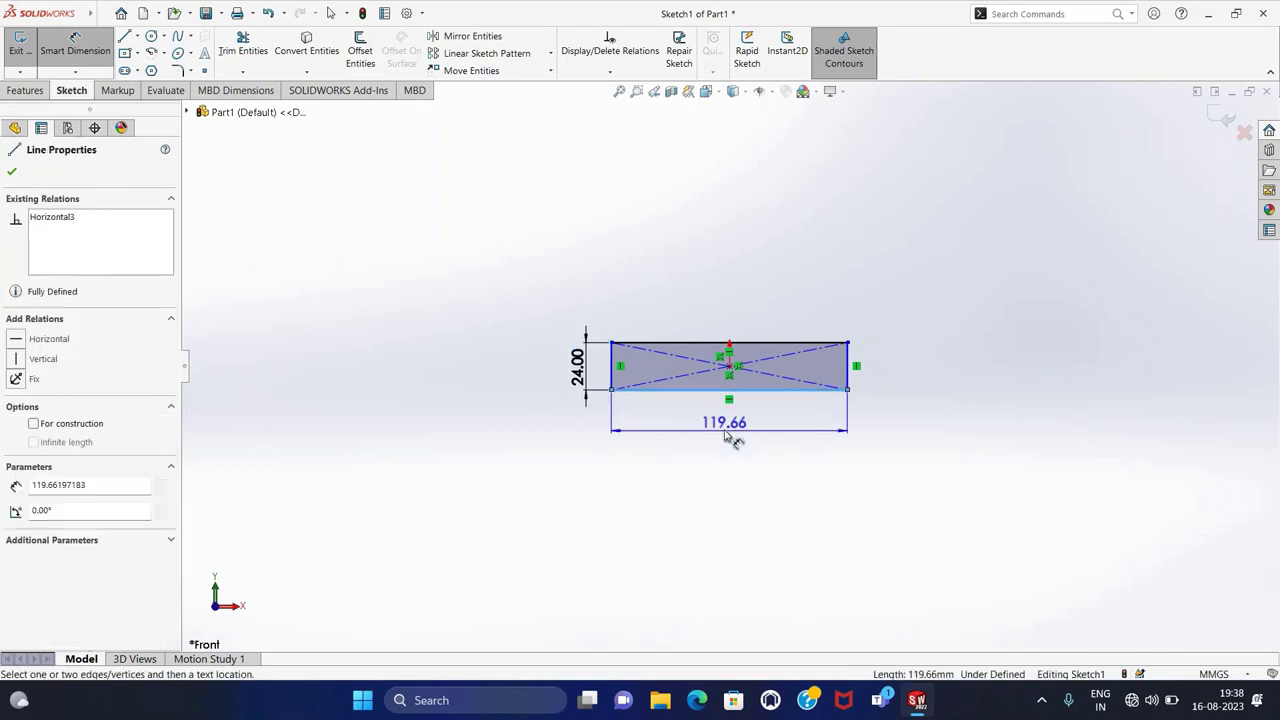
{"action": "left_click", "coordinate": [727, 433]}
{"action": "type", "text": "100"}
{"action": "key", "text": "Return"}
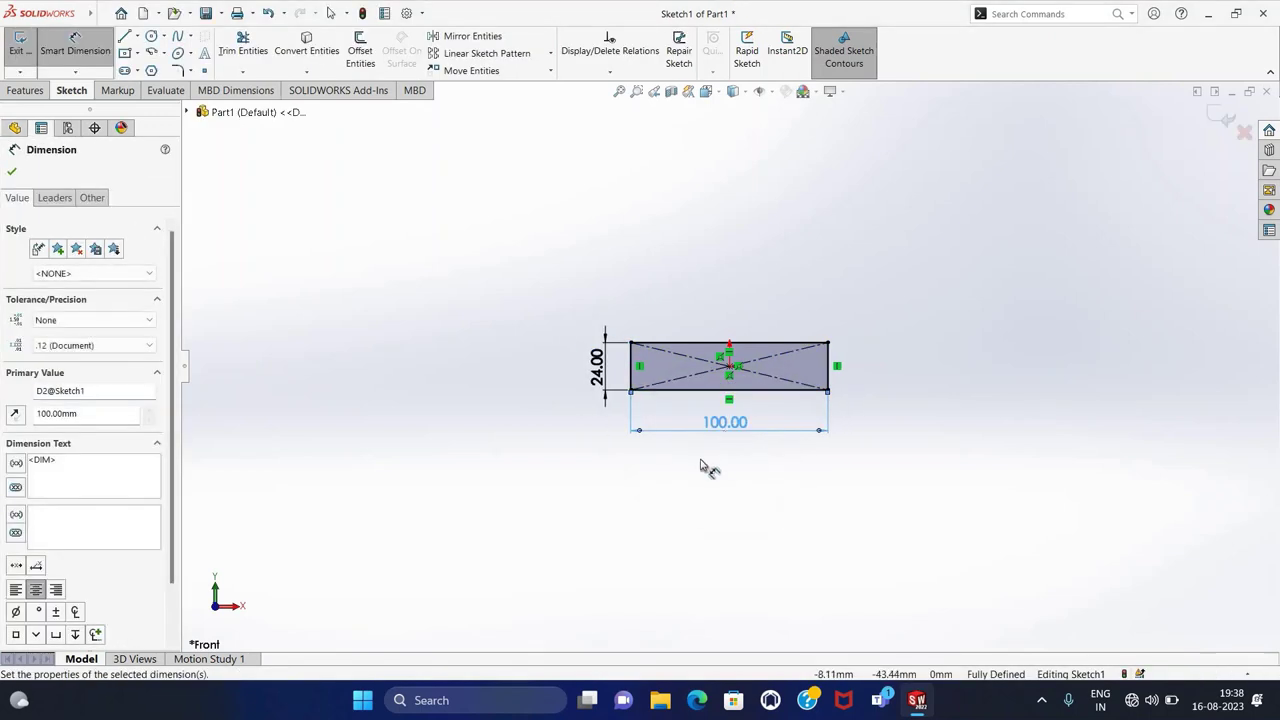
{"action": "left_click", "coordinate": [13, 174]}
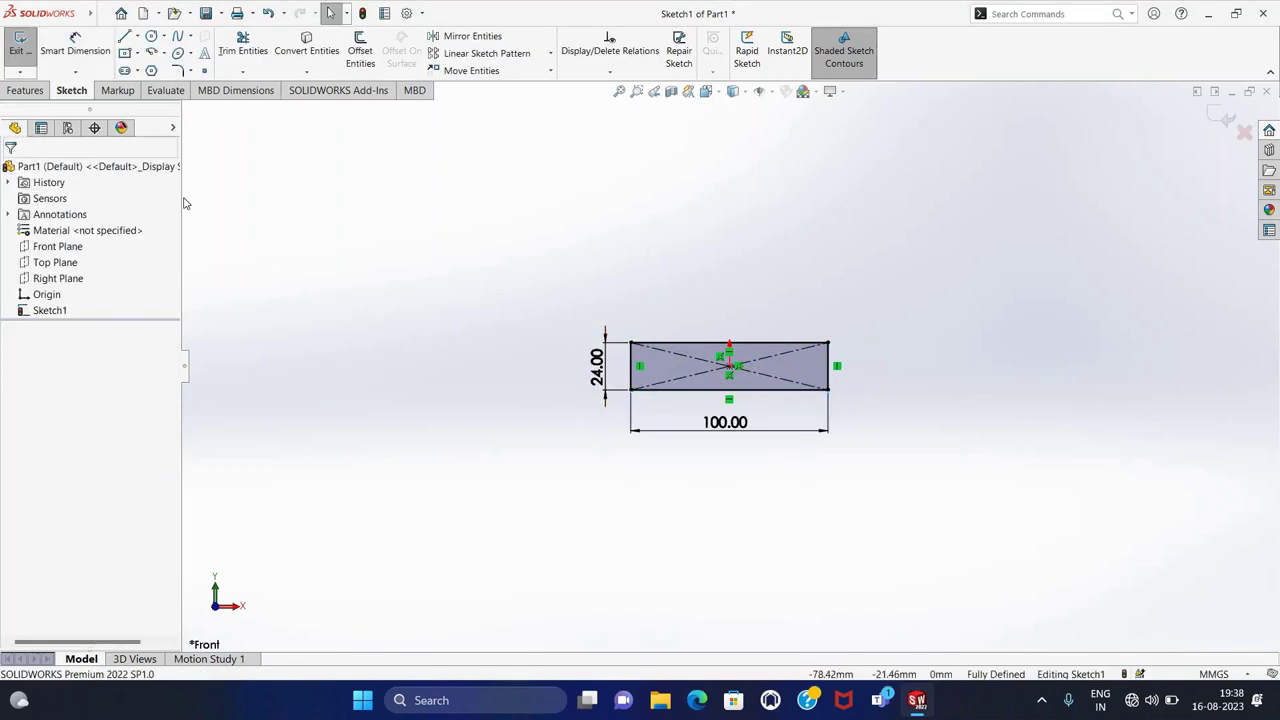
{"action": "left_click", "coordinate": [17, 45]}
{"action": "left_click", "coordinate": [25, 90]}
- Extrude the 100 × 24 rectangle 160 mm into a solid base block
{"action": "left_click", "coordinate": [27, 50]}
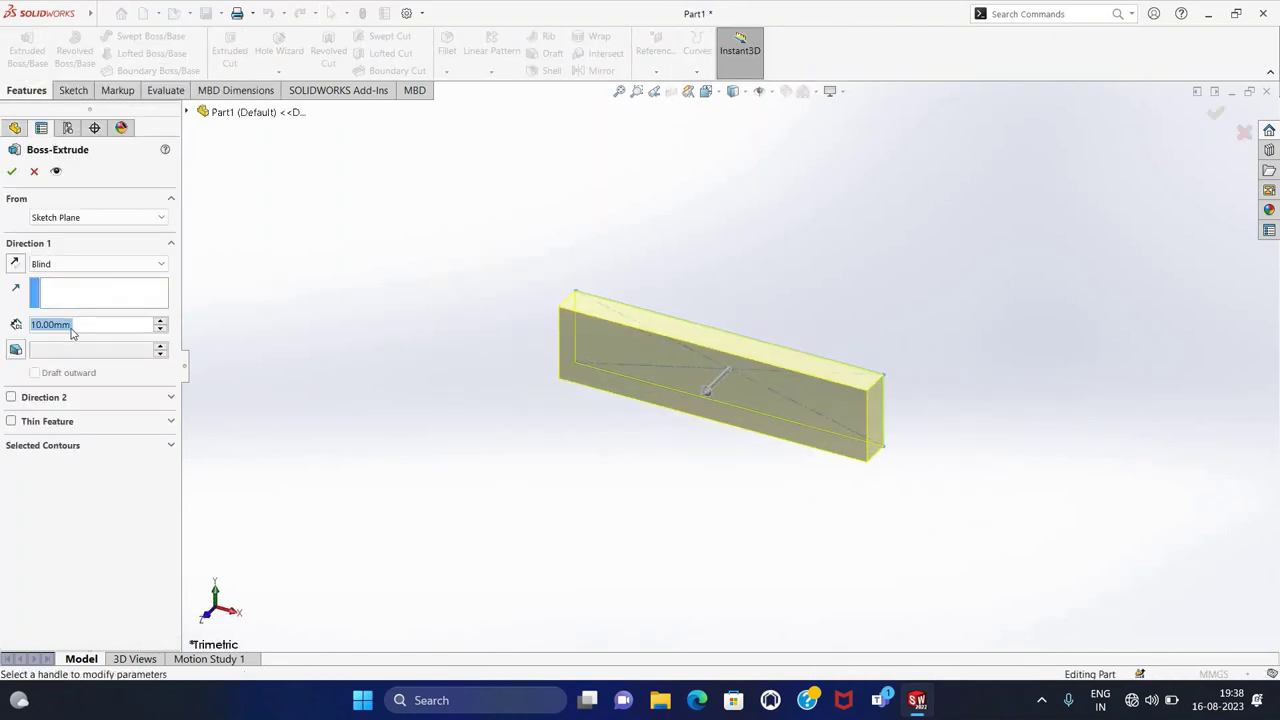
{"action": "type", "text": "160"}
{"action": "key", "text": "Return"}
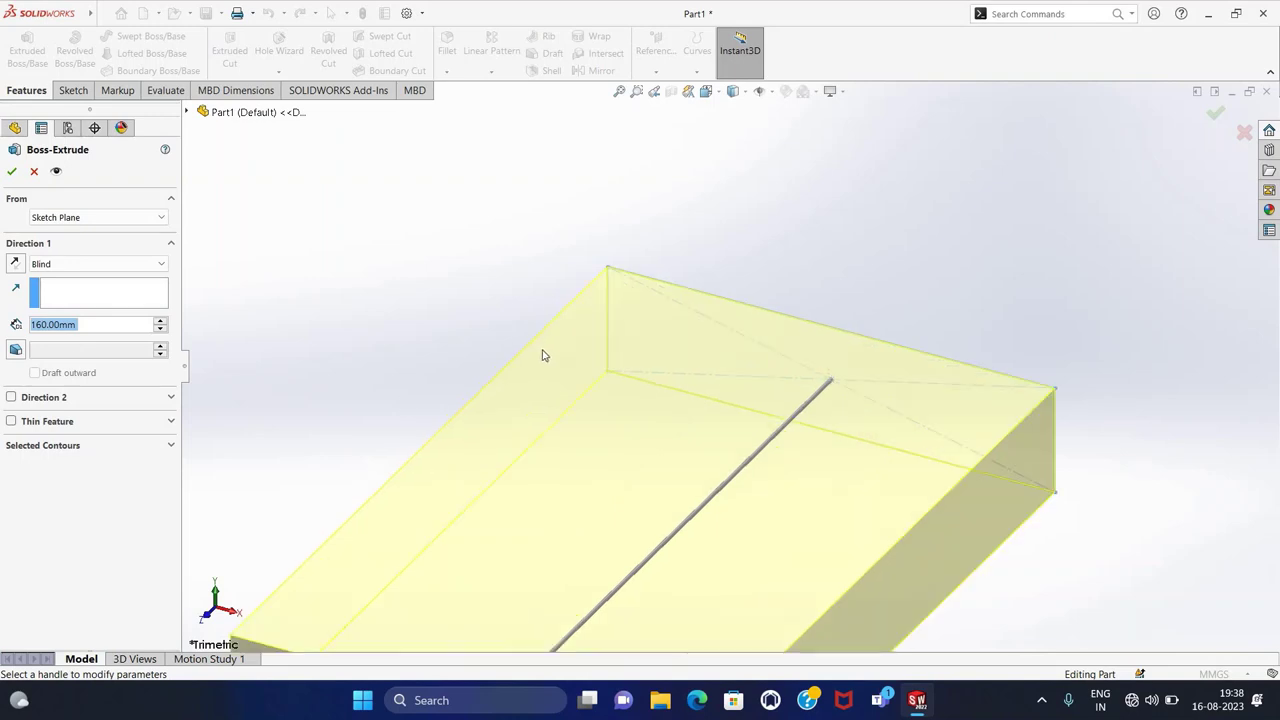
{"action": "scroll", "coordinate": [529, 594], "scroll_direction": "down", "scroll_amount": 2}
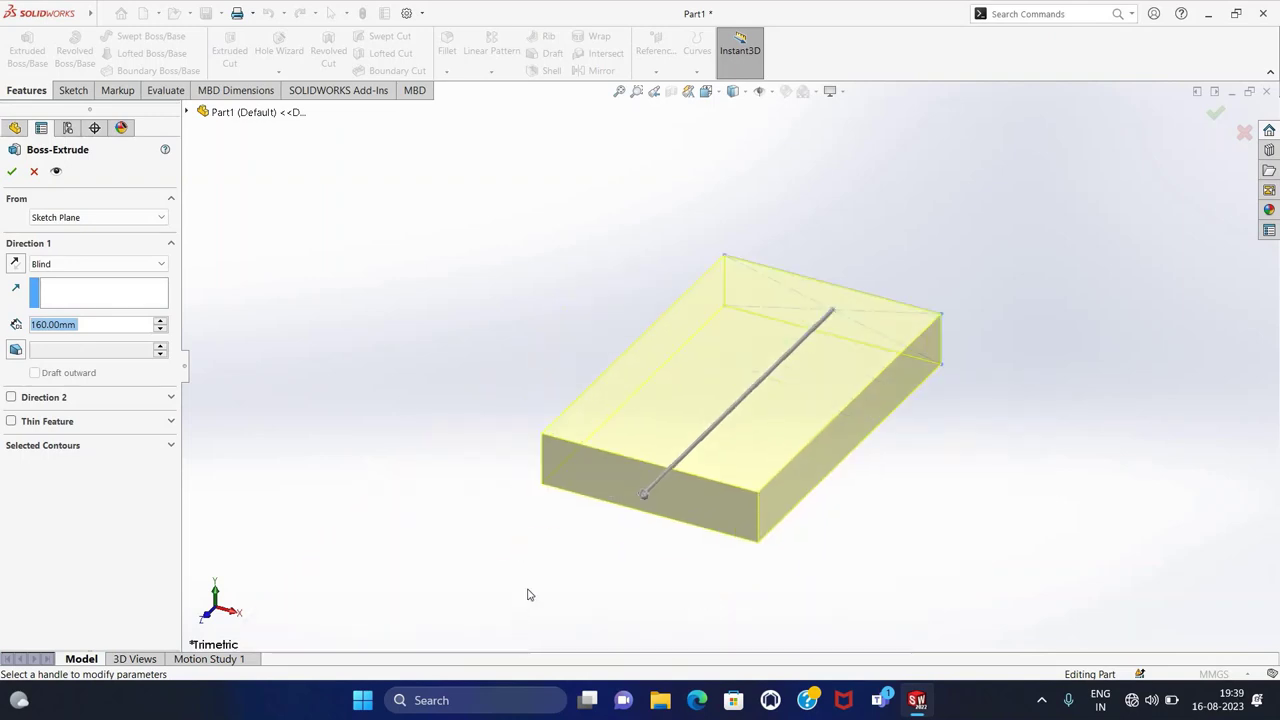
{"action": "left_click", "coordinate": [13, 172]}
- Start a new sketch on the block's front face
{"action": "left_click", "coordinate": [438, 541]}
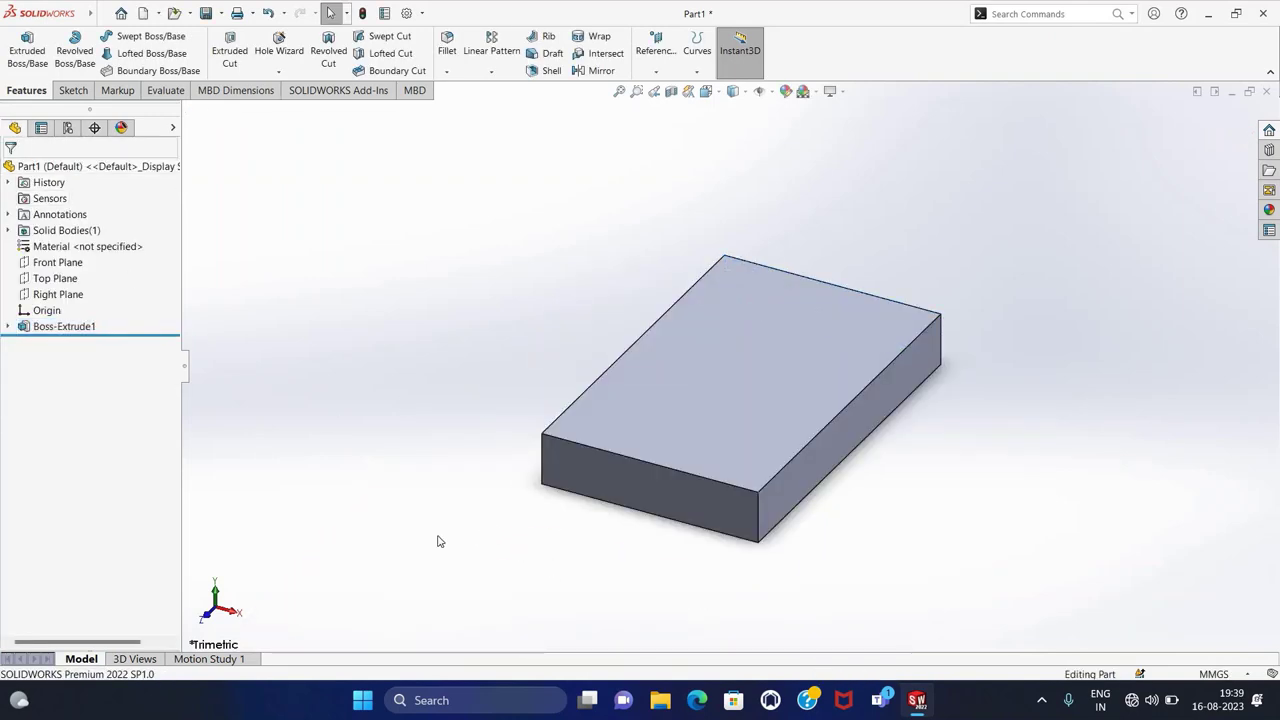
{"action": "left_click", "coordinate": [75, 92]}
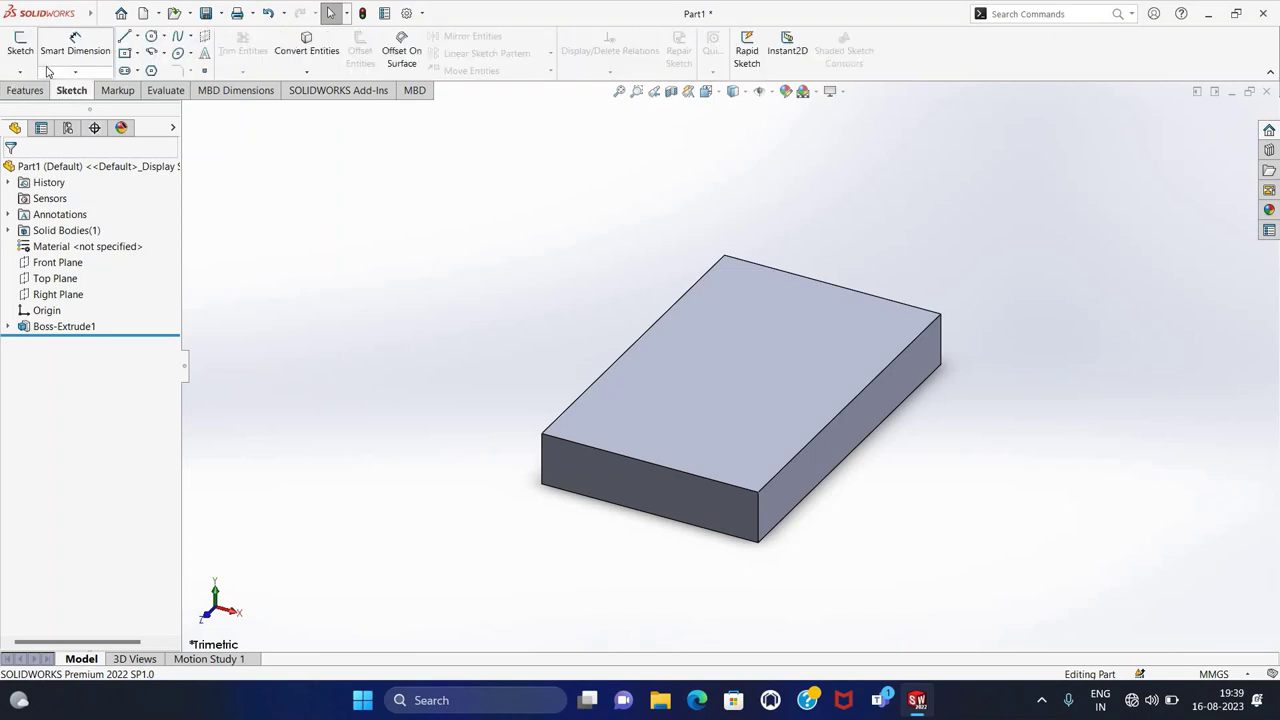
{"action": "left_click", "coordinate": [603, 489]}
{"action": "left_click", "coordinate": [20, 45]}
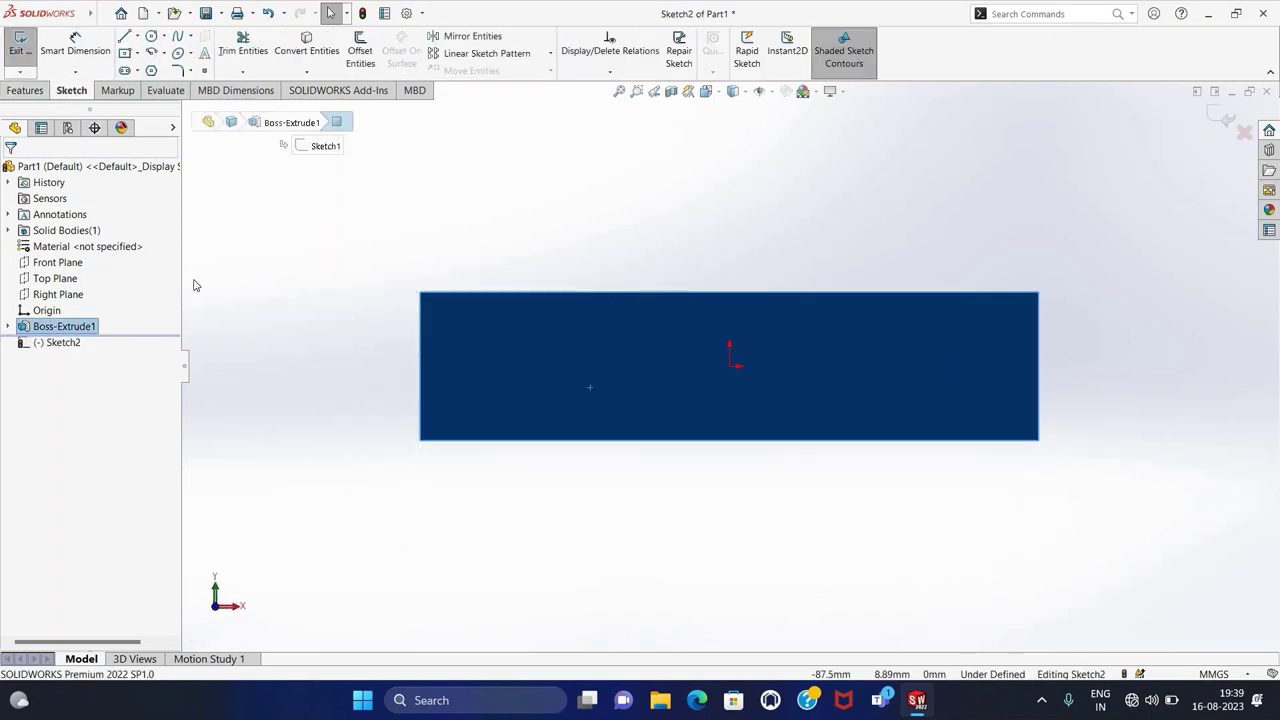
- Draw a corner rectangle on the block's bottom edge and a vertical centreline through the origin
{"action": "left_click", "coordinate": [137, 53]}
{"action": "left_click", "coordinate": [178, 69]}
{"action": "left_click", "coordinate": [539, 382]}
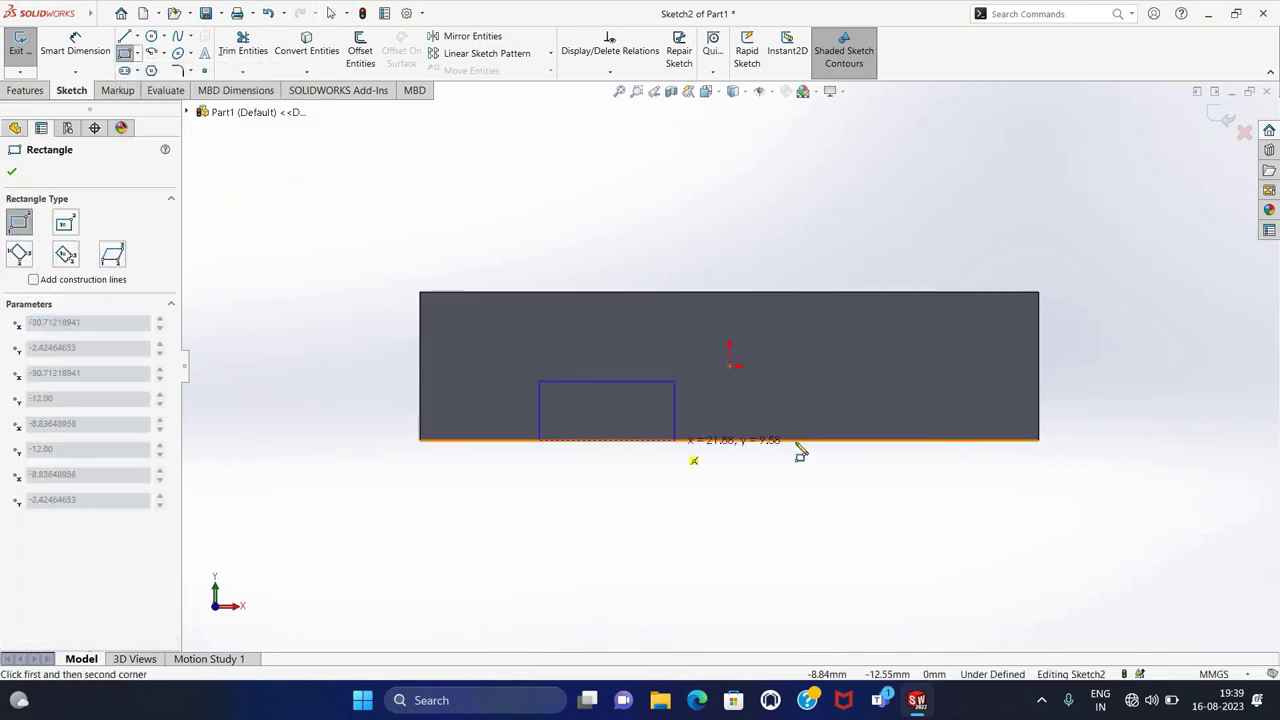
{"action": "left_click", "coordinate": [900, 440]}
{"action": "key", "text": "Escape"}
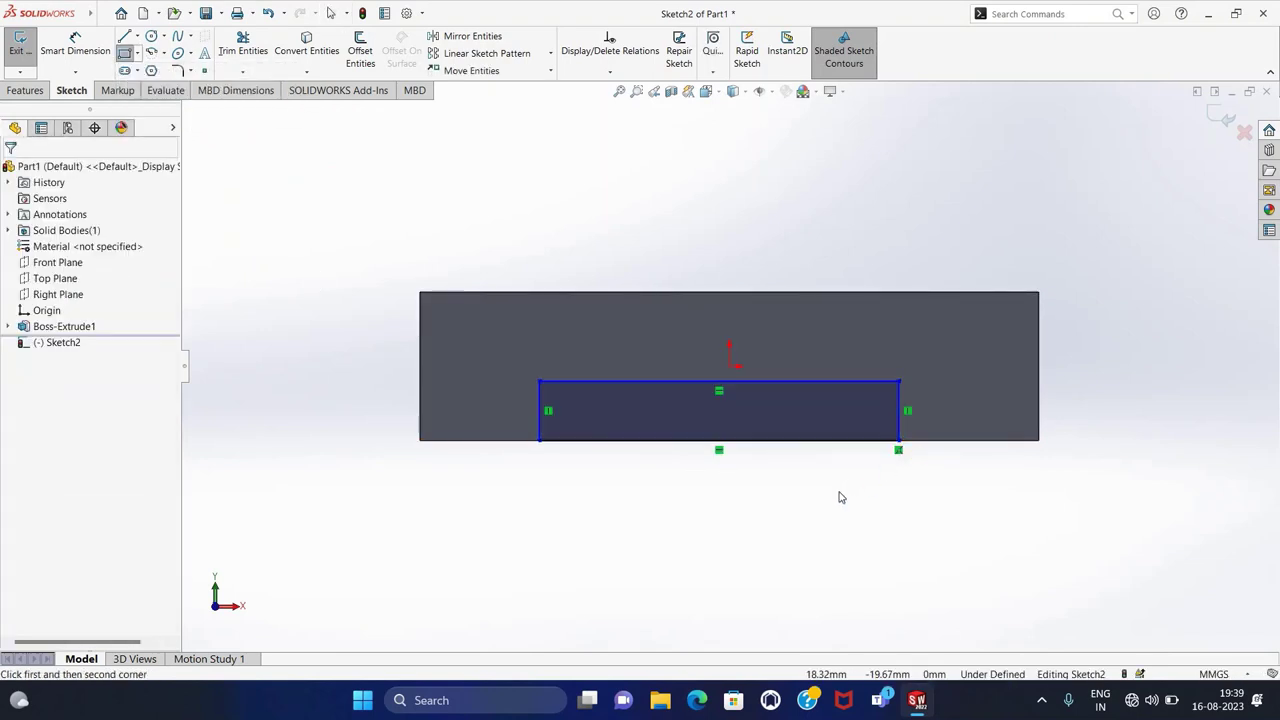
{"action": "left_click", "coordinate": [103, 14]}
{"action": "key", "text": "Escape"}
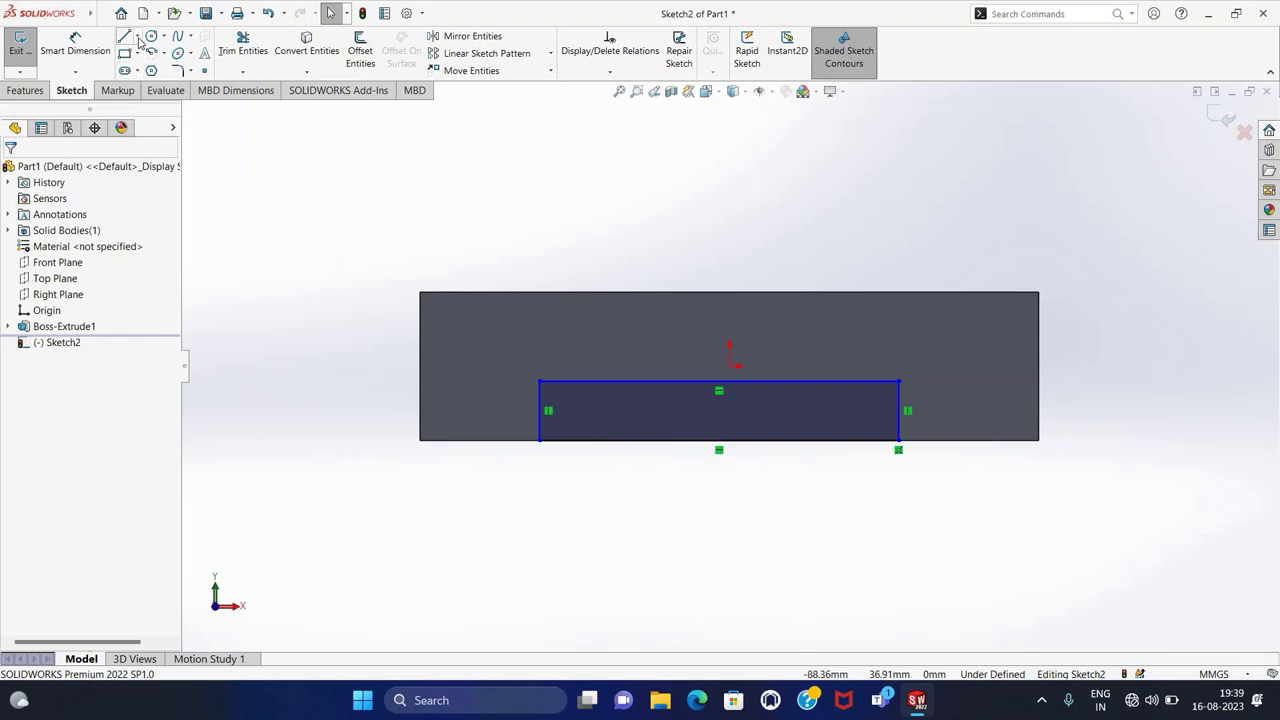
{"action": "left_click", "coordinate": [139, 38]}
{"action": "left_click", "coordinate": [155, 69]}
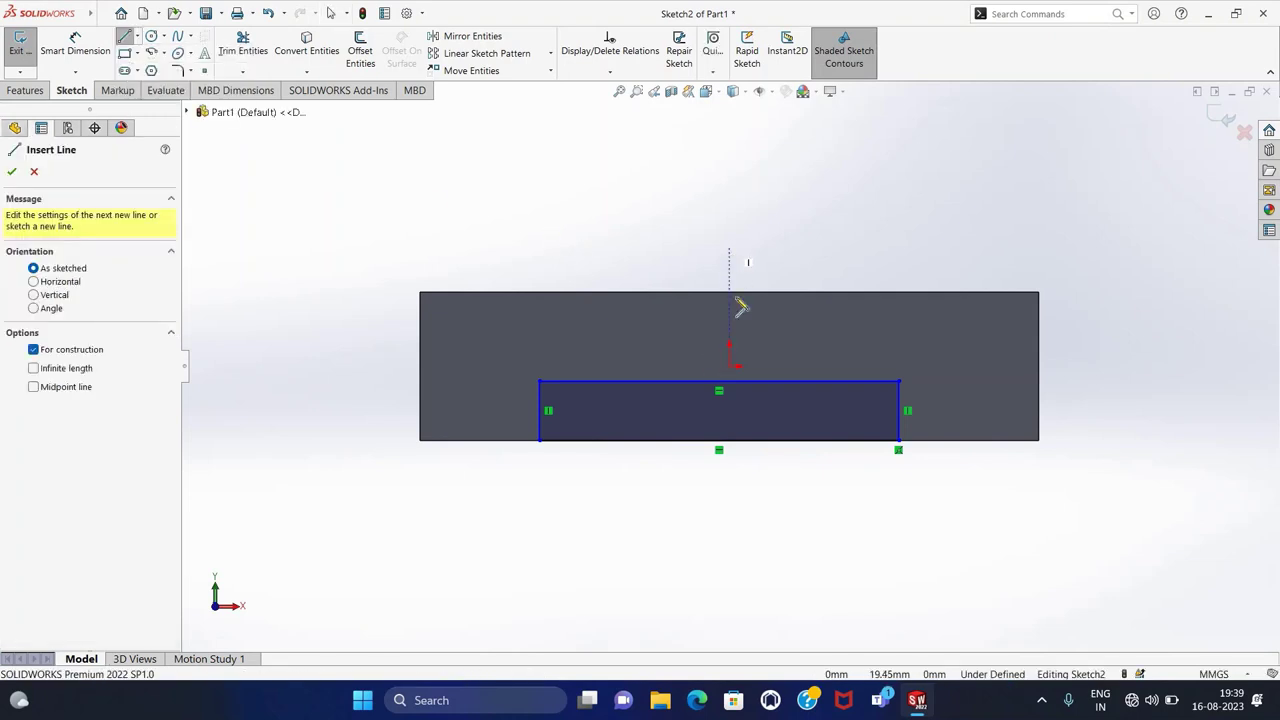
{"action": "left_click", "coordinate": [729, 488]}
{"action": "key", "text": "Escape"}
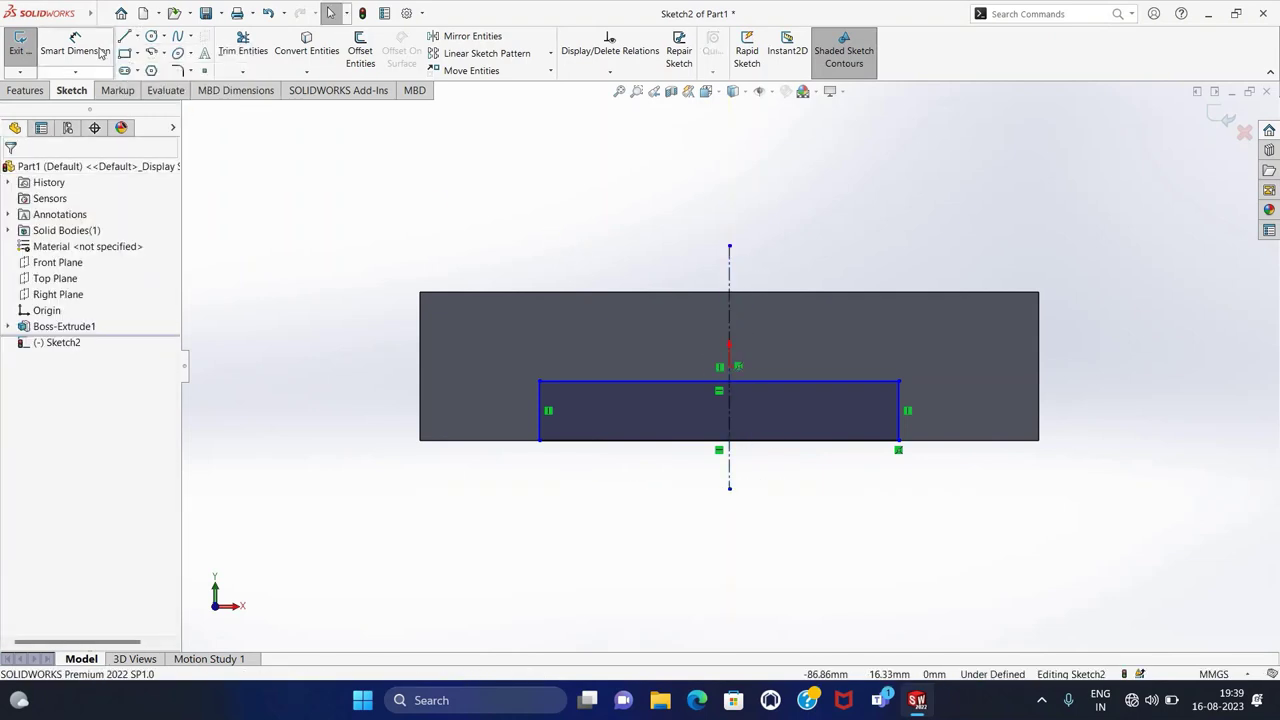
- Dimension the slot 10 mm high with its right edge 26 mm from the centreline
{"action": "left_click", "coordinate": [100, 52]}
{"action": "left_click", "coordinate": [598, 382]}
{"action": "left_click", "coordinate": [572, 440]}
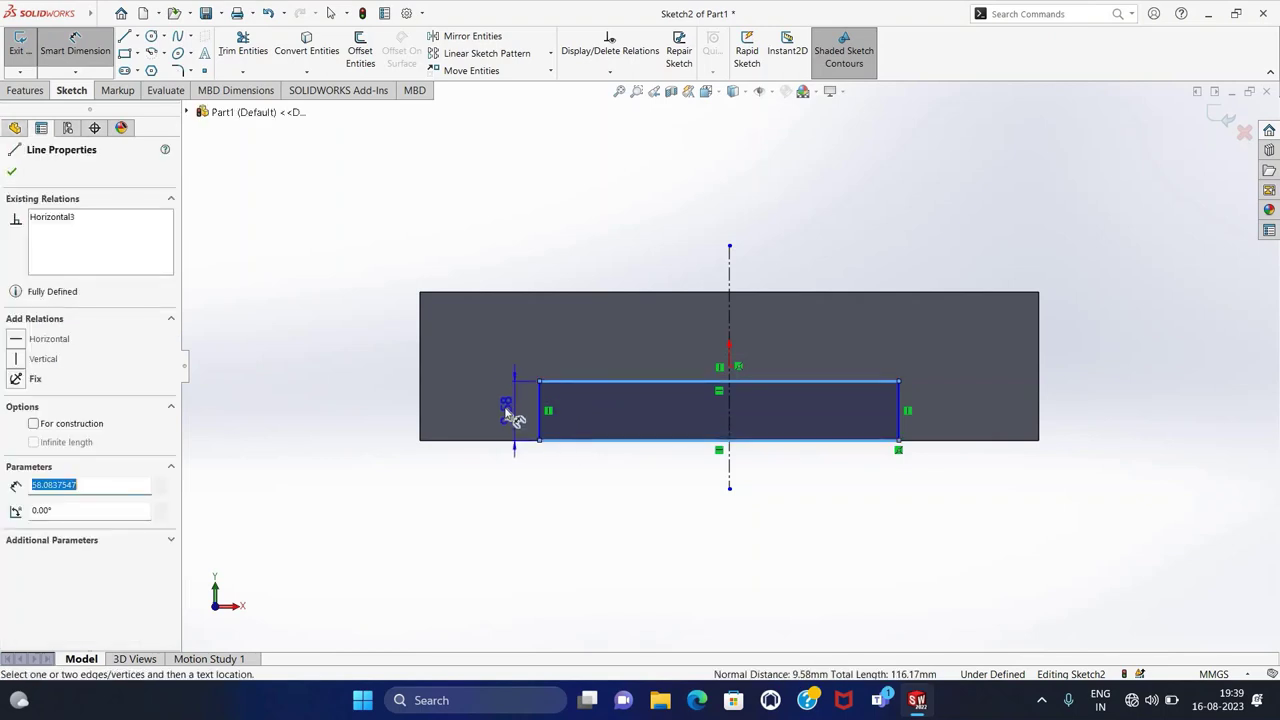
{"action": "left_click", "coordinate": [507, 412]}
{"action": "type", "text": "10"}
{"action": "key", "text": "Return"}
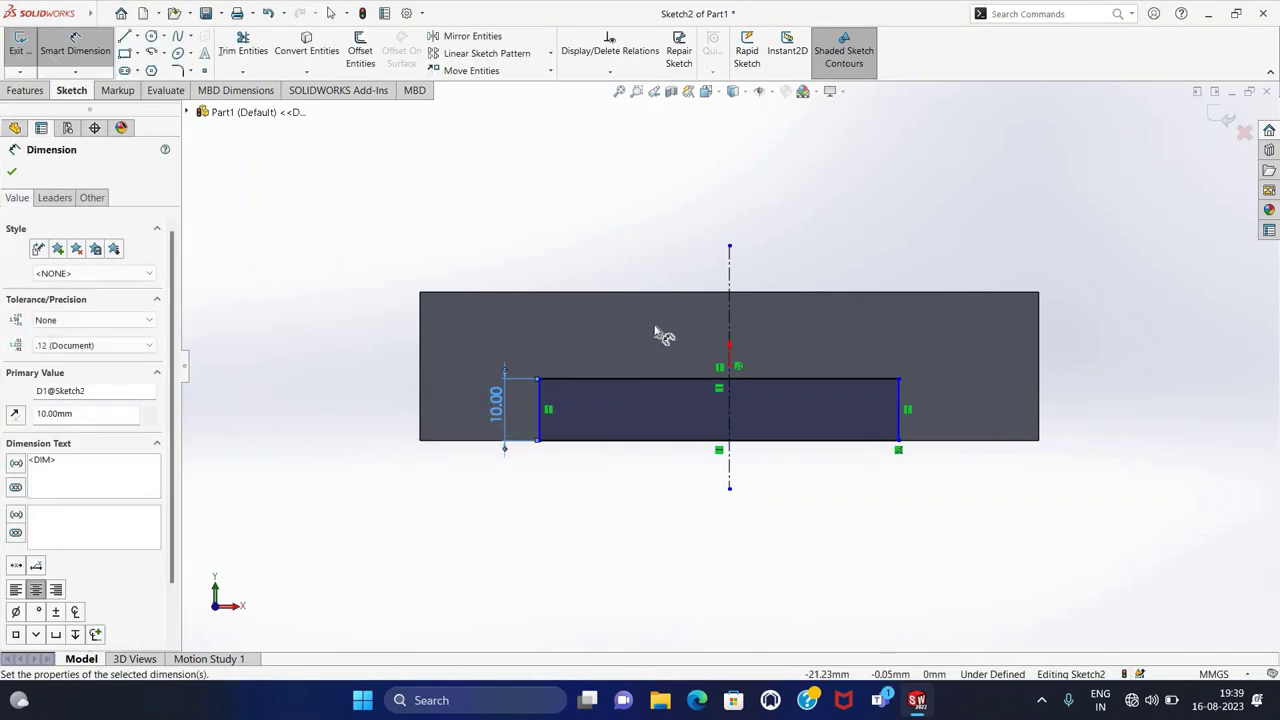
{"action": "left_click", "coordinate": [729, 320]}
{"action": "left_click", "coordinate": [900, 418]}
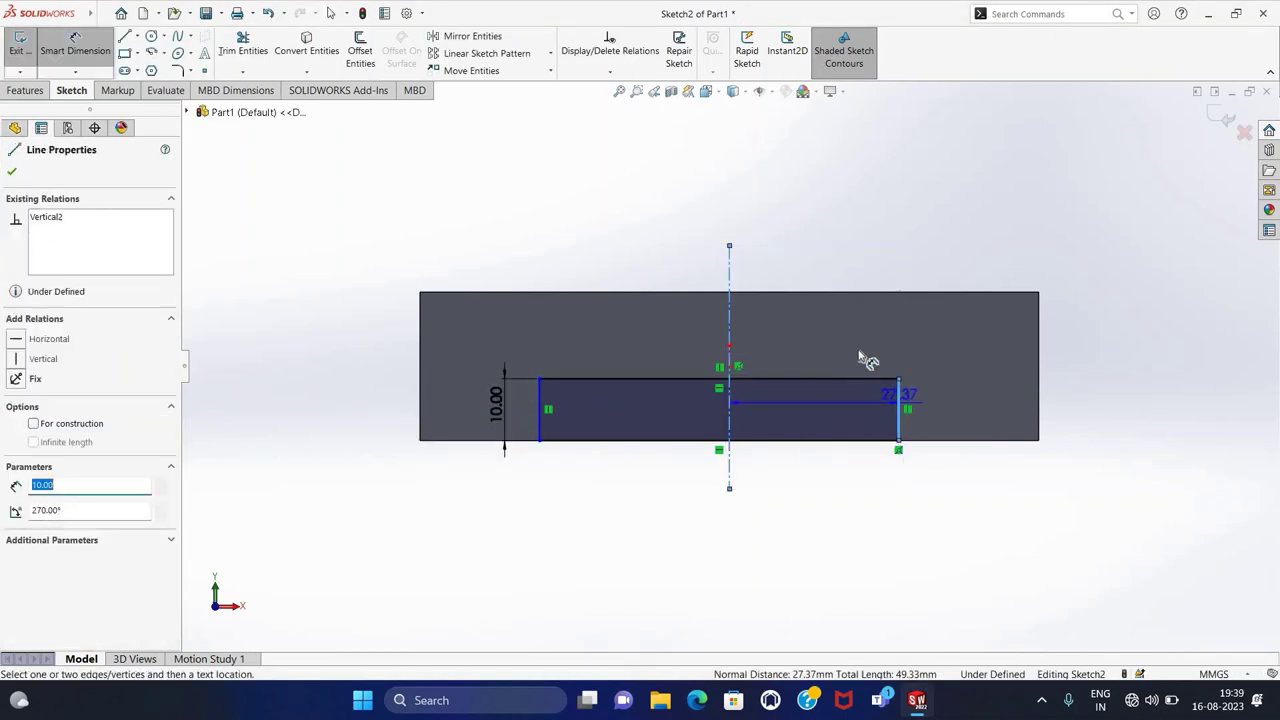
{"action": "left_click", "coordinate": [862, 350]}
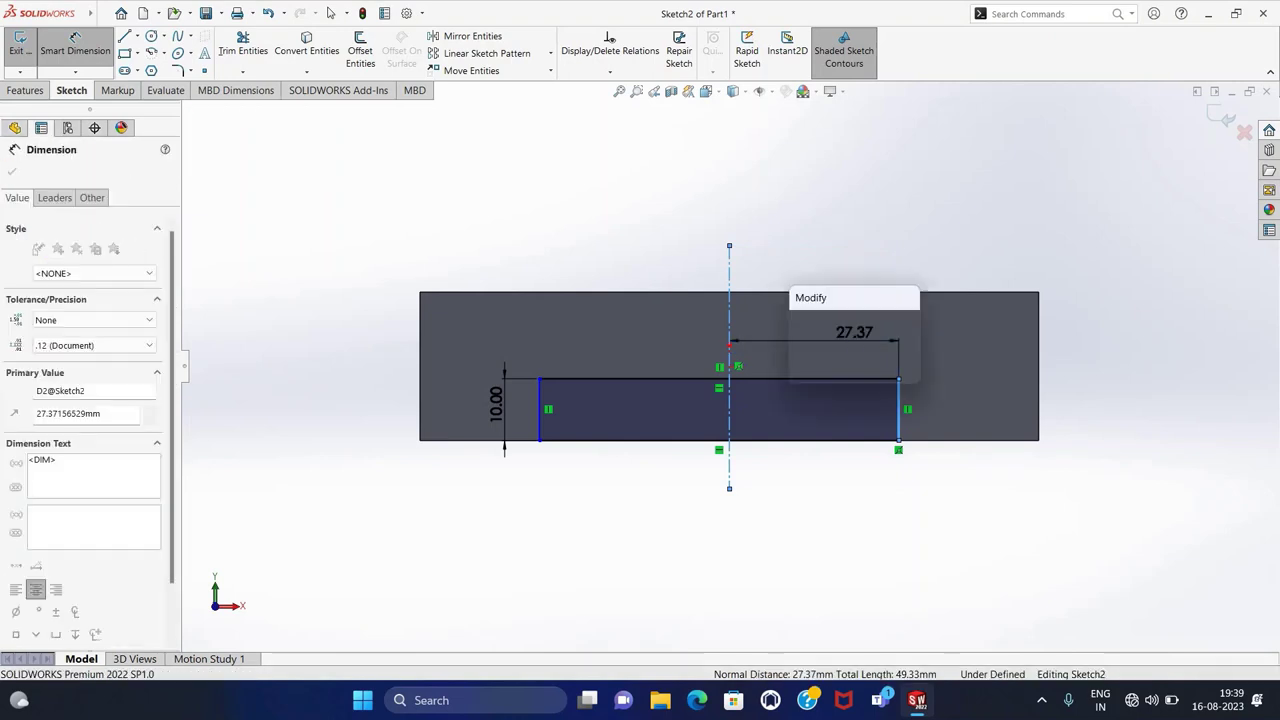
{"action": "type", "text": "26"}
{"action": "key", "text": "Return"}
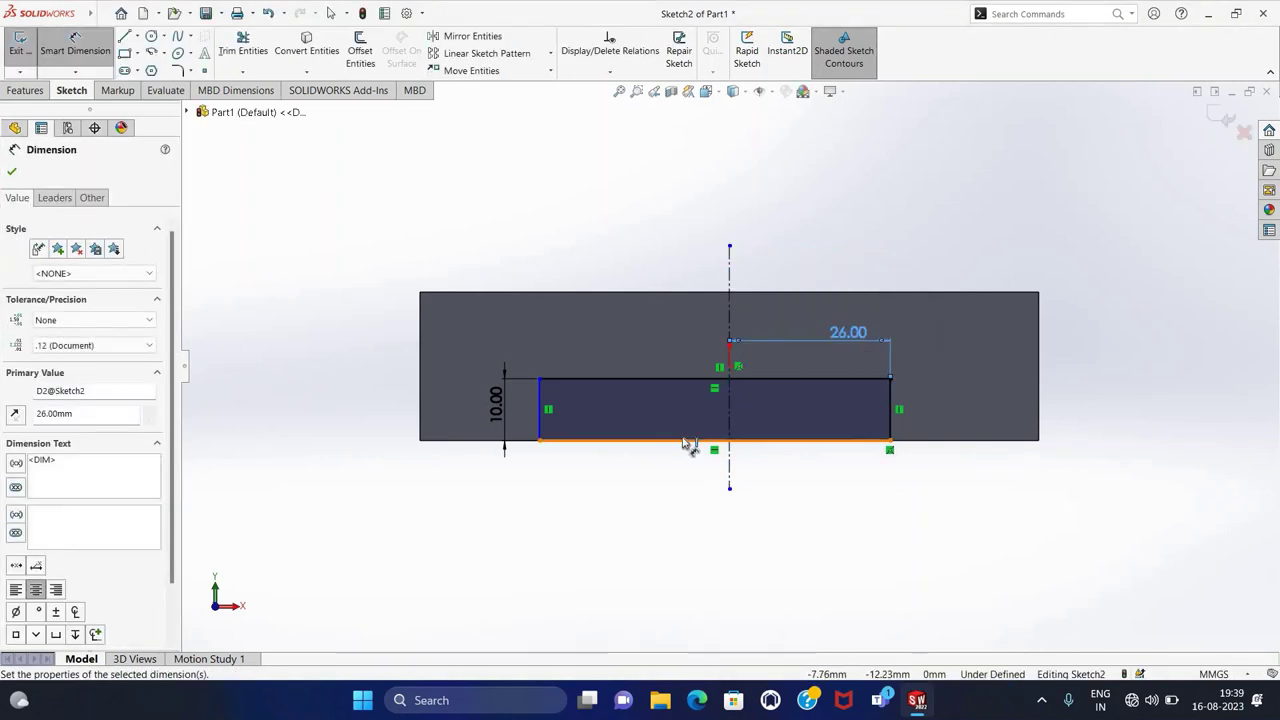
- Dimension the slot's full width to 52 mm
{"action": "left_click", "coordinate": [688, 441]}
{"action": "left_click", "coordinate": [729, 475]}
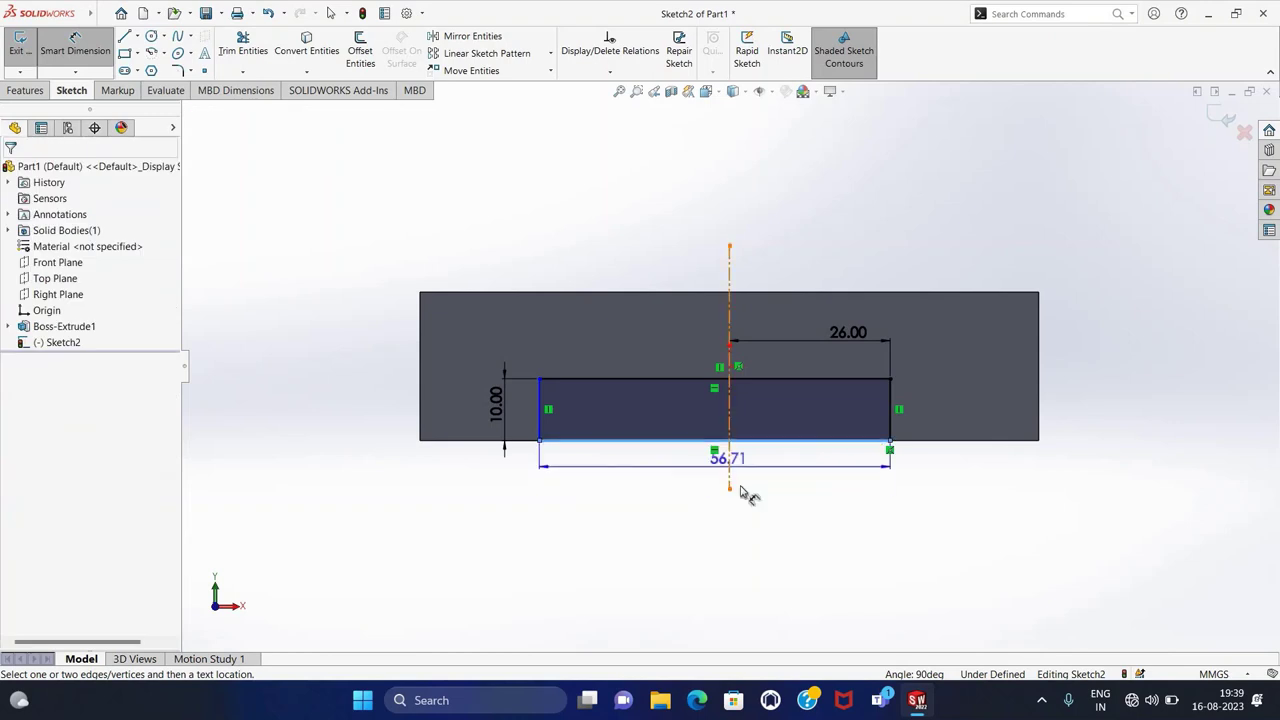
{"action": "left_click", "coordinate": [735, 520]}
{"action": "type", "text": "52"}
{"action": "key", "text": "Return"}
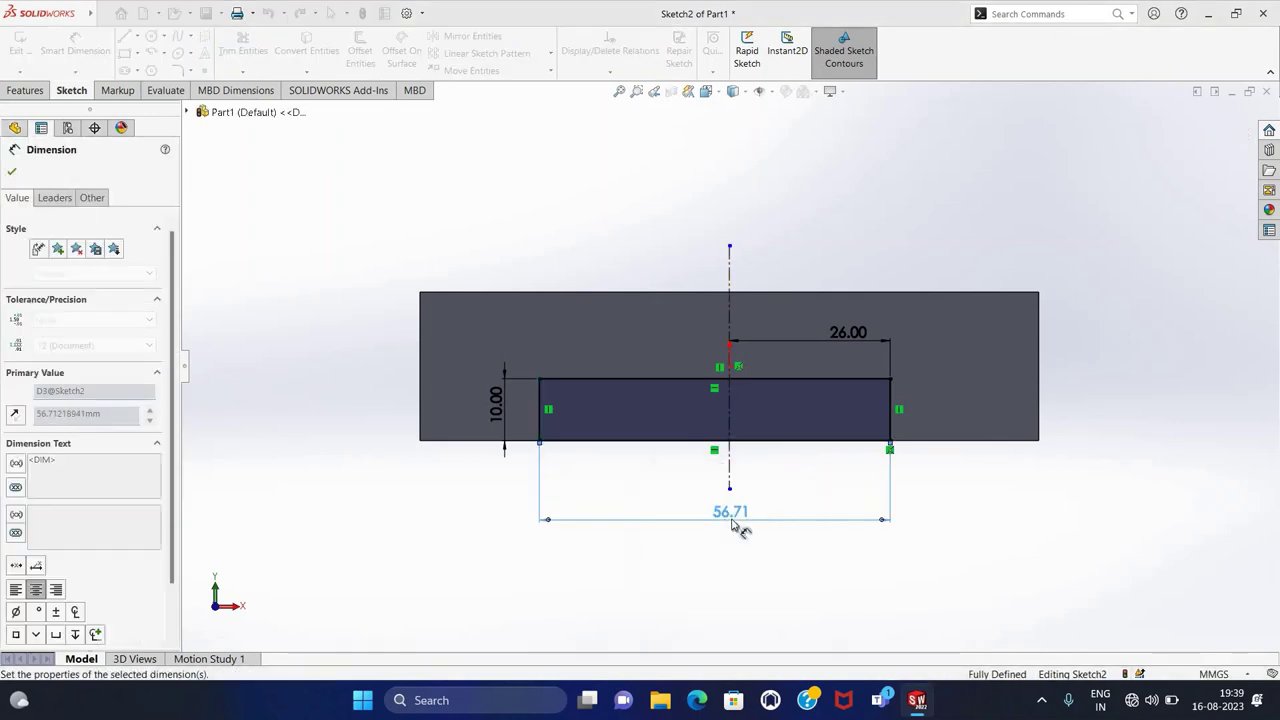
{"action": "key", "text": "Escape"}
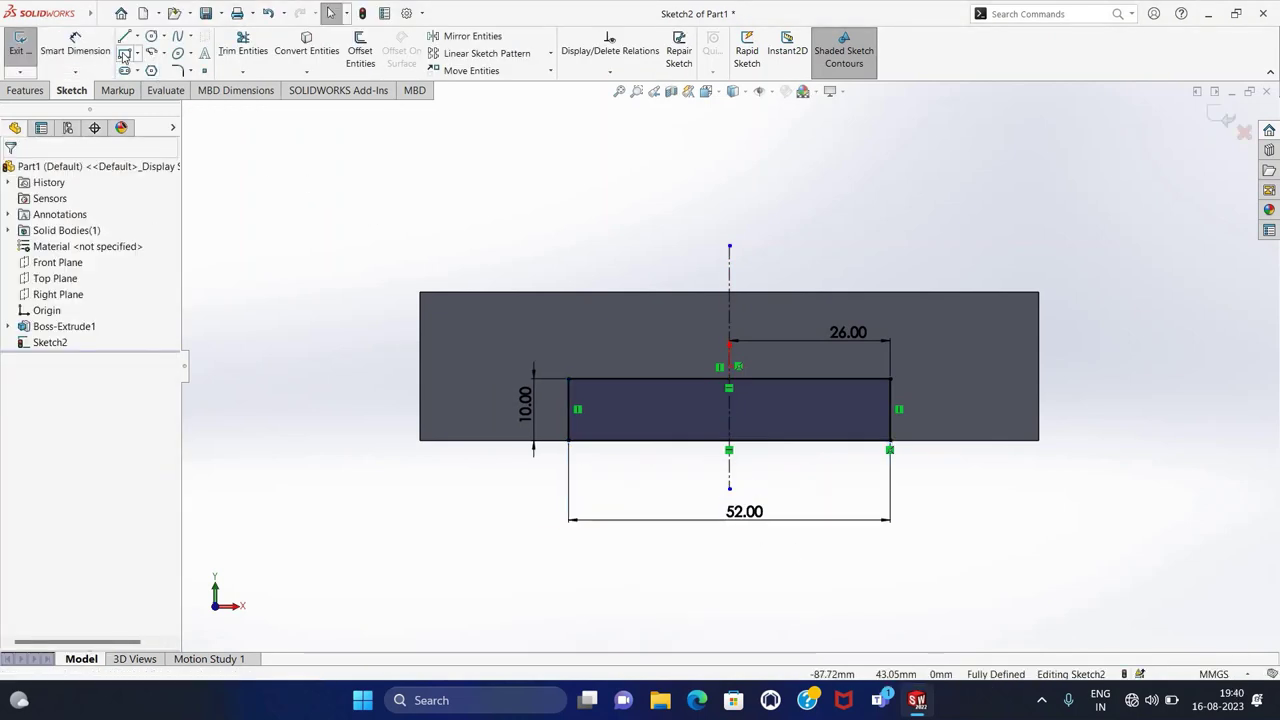
- Draw corner rectangles at the base's top-left and top-right corners
{"action": "left_click", "coordinate": [124, 55]}
{"action": "left_click", "coordinate": [421, 294]}
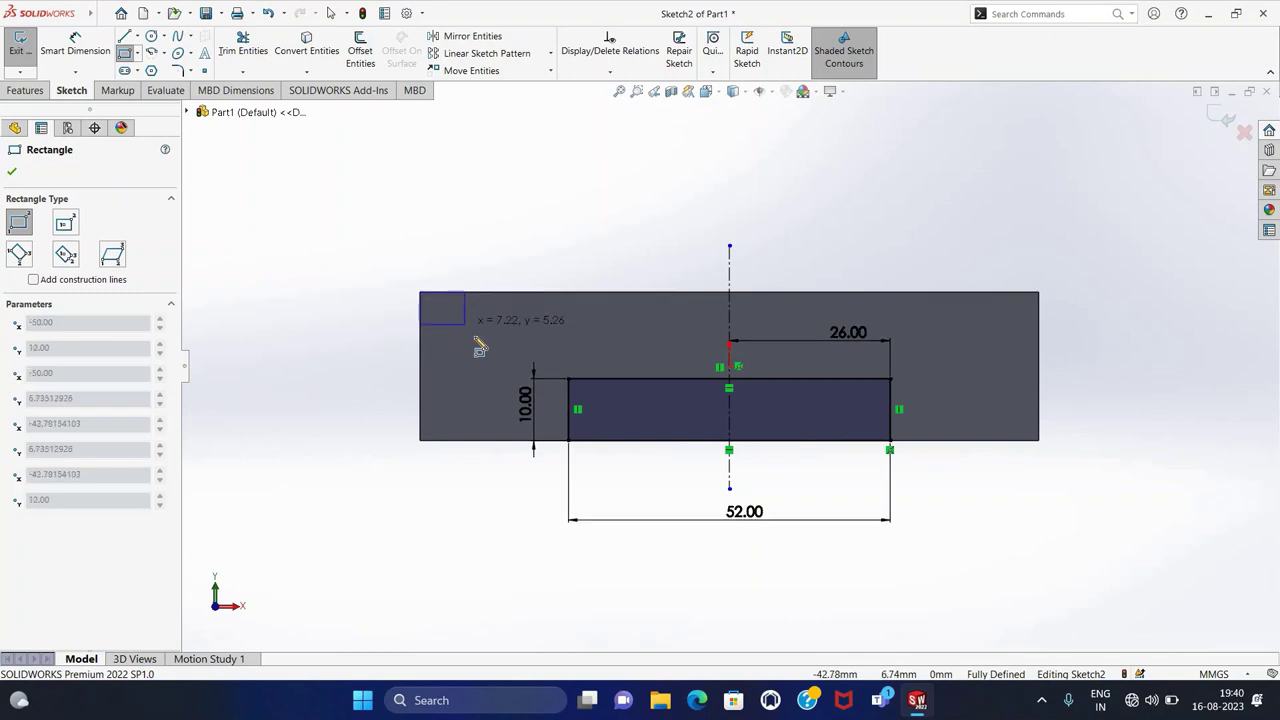
{"action": "left_click", "coordinate": [485, 337]}
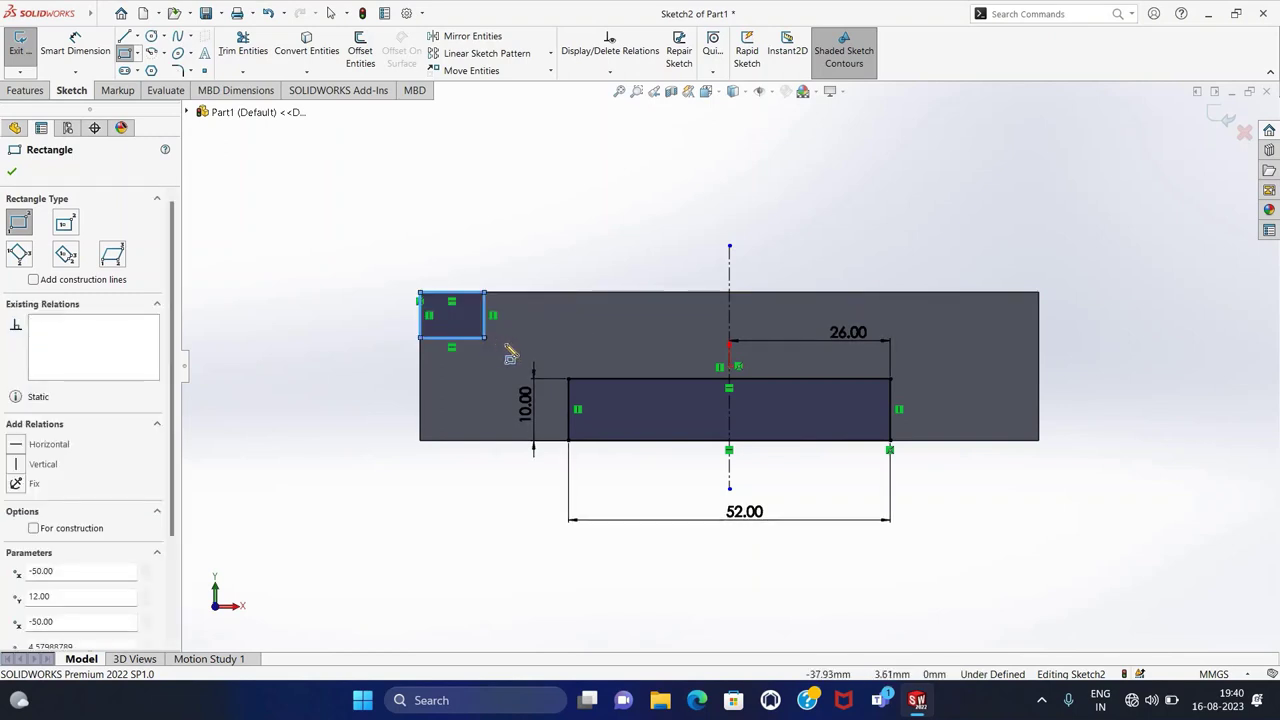
{"action": "left_click", "coordinate": [1039, 292]}
{"action": "left_click", "coordinate": [975, 338]}
{"action": "key", "text": "Escape"}
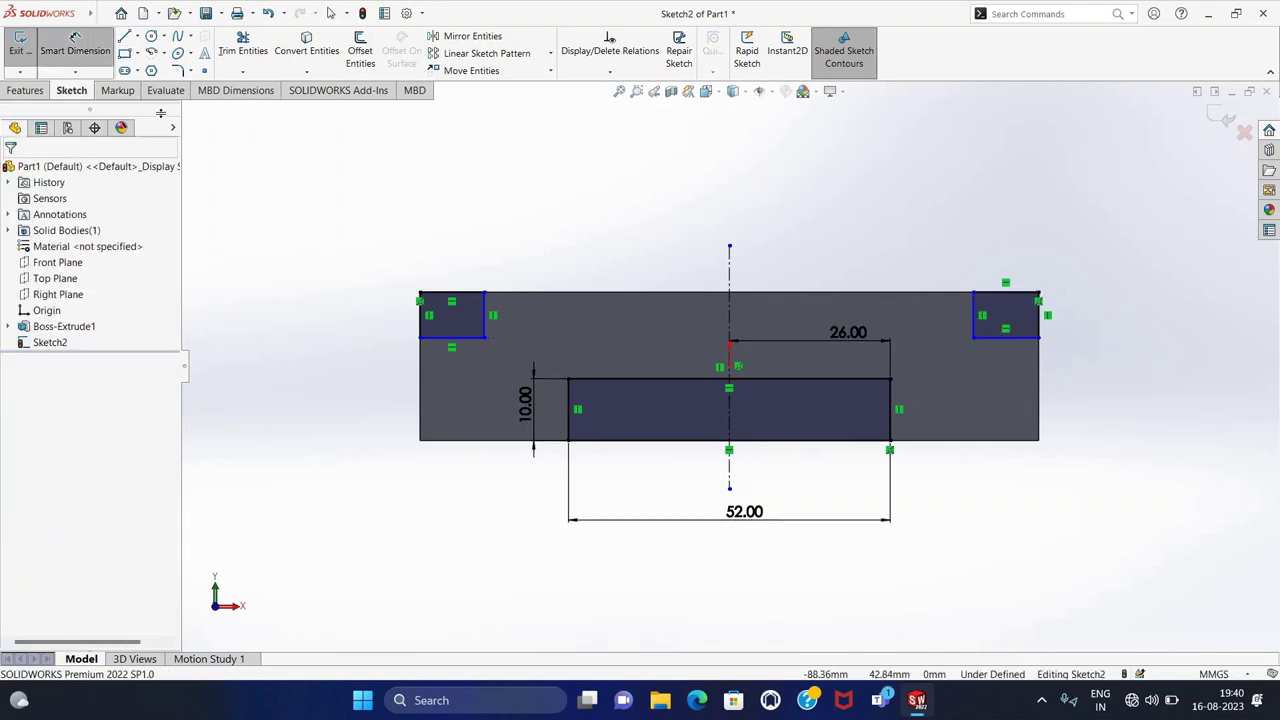
- Dimension the left square's height and width to 12 mm each
{"action": "left_click", "coordinate": [423, 320]}
{"action": "left_click", "coordinate": [378, 310]}
{"action": "type", "text": "12"}
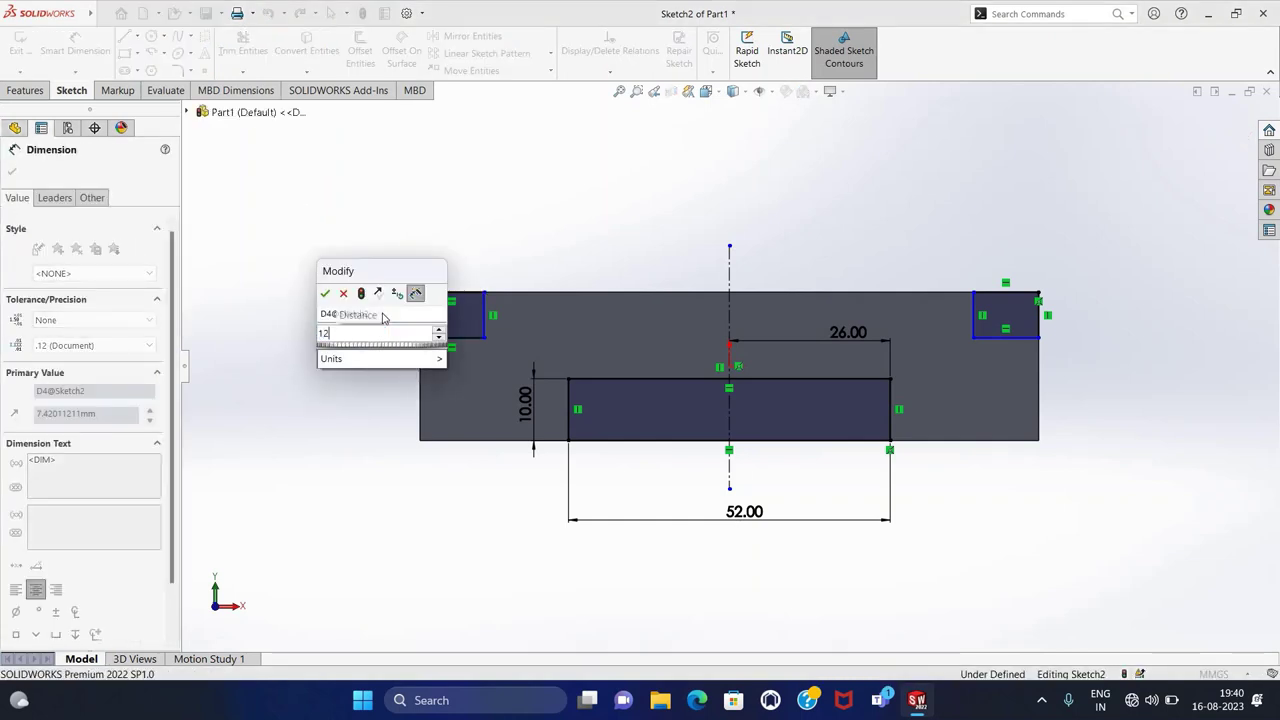
{"action": "key", "text": "Return"}
{"action": "left_click", "coordinate": [455, 300]}
{"action": "left_click", "coordinate": [457, 268]}
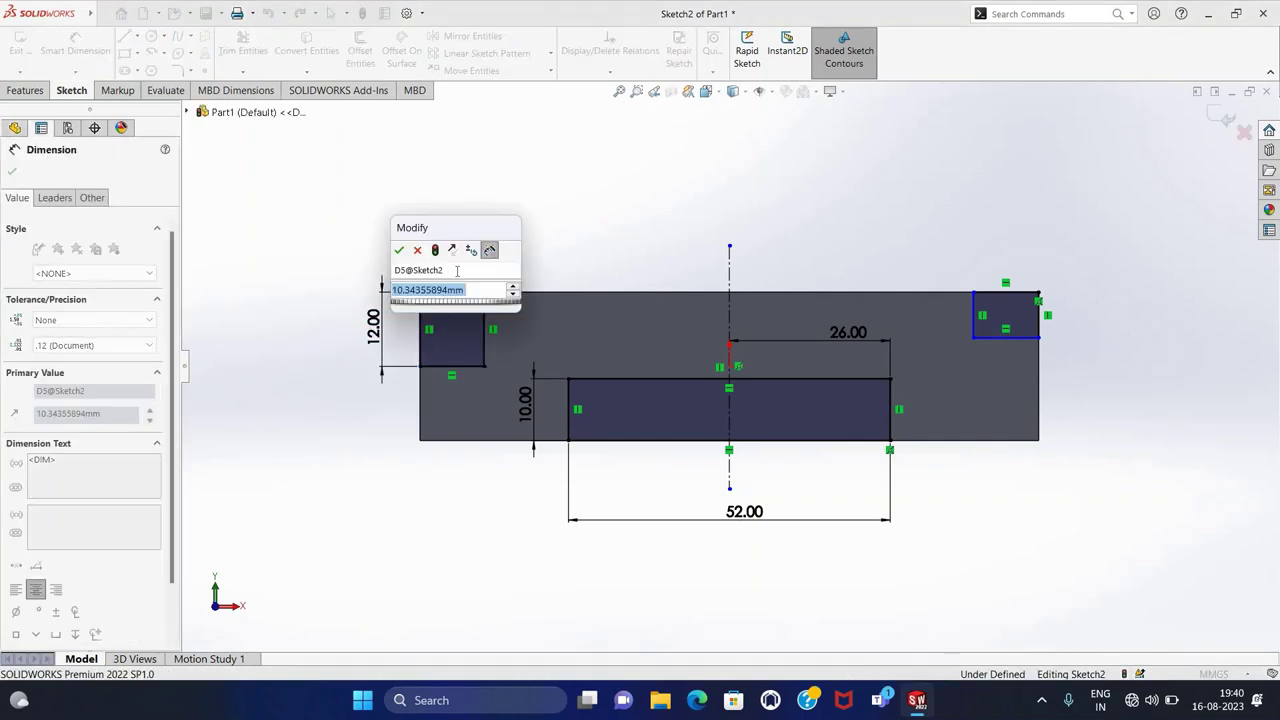
{"action": "type", "text": "12"}
{"action": "key", "text": "Return"}
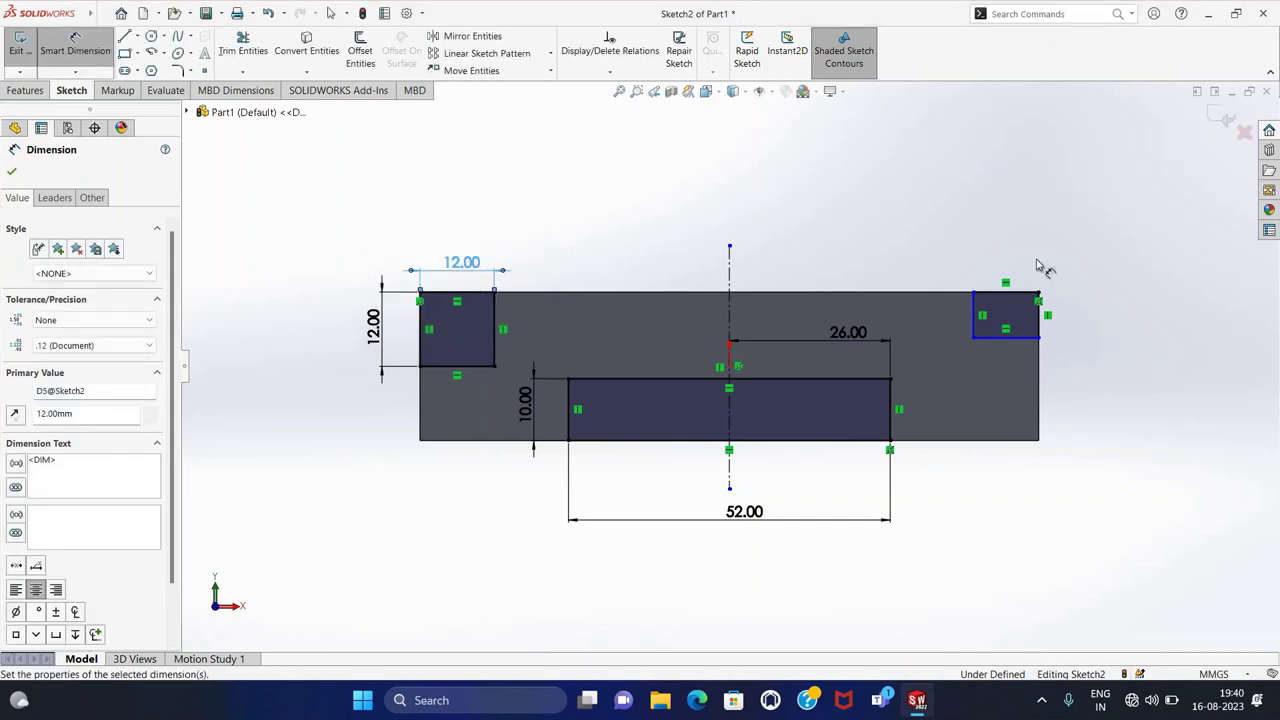
- Dimension the right square's width and height to 12 mm each, then finish
{"action": "left_click", "coordinate": [1025, 297]}
{"action": "left_click", "coordinate": [1005, 255]}
{"action": "type", "text": "12"}
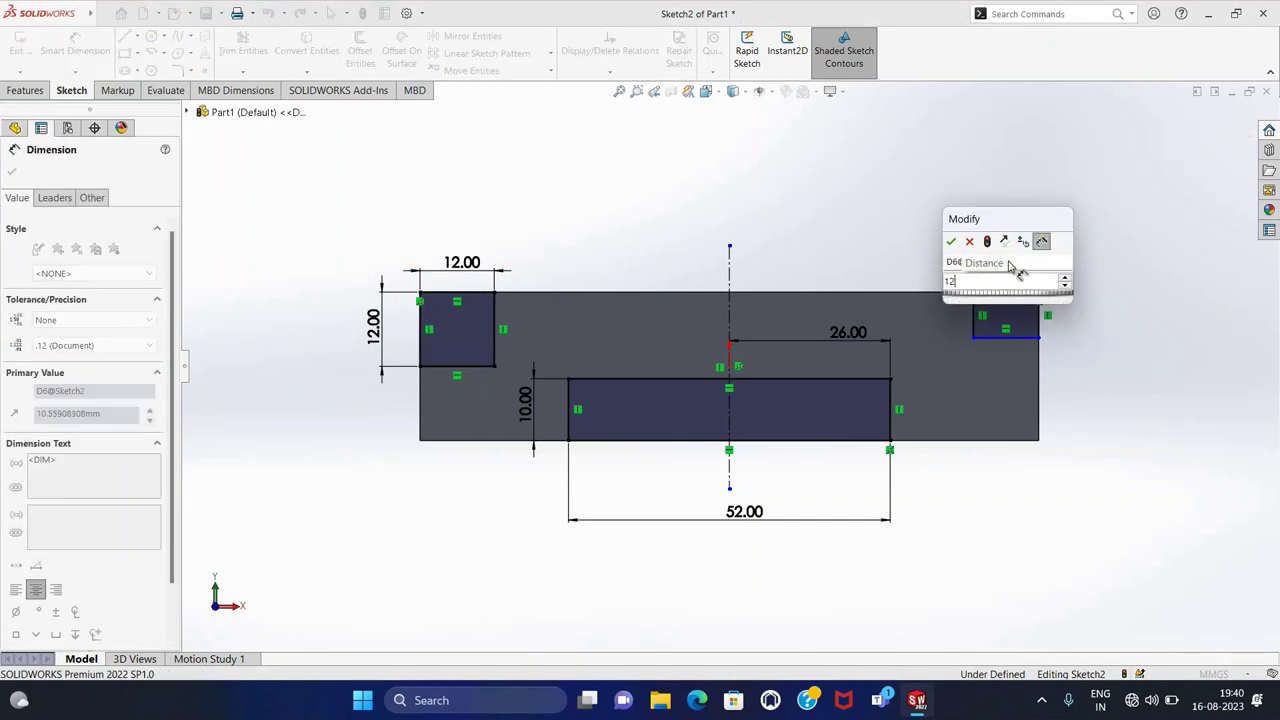
{"action": "key", "text": "Return"}
{"action": "left_click", "coordinate": [1040, 328]}
{"action": "left_click", "coordinate": [1078, 335]}
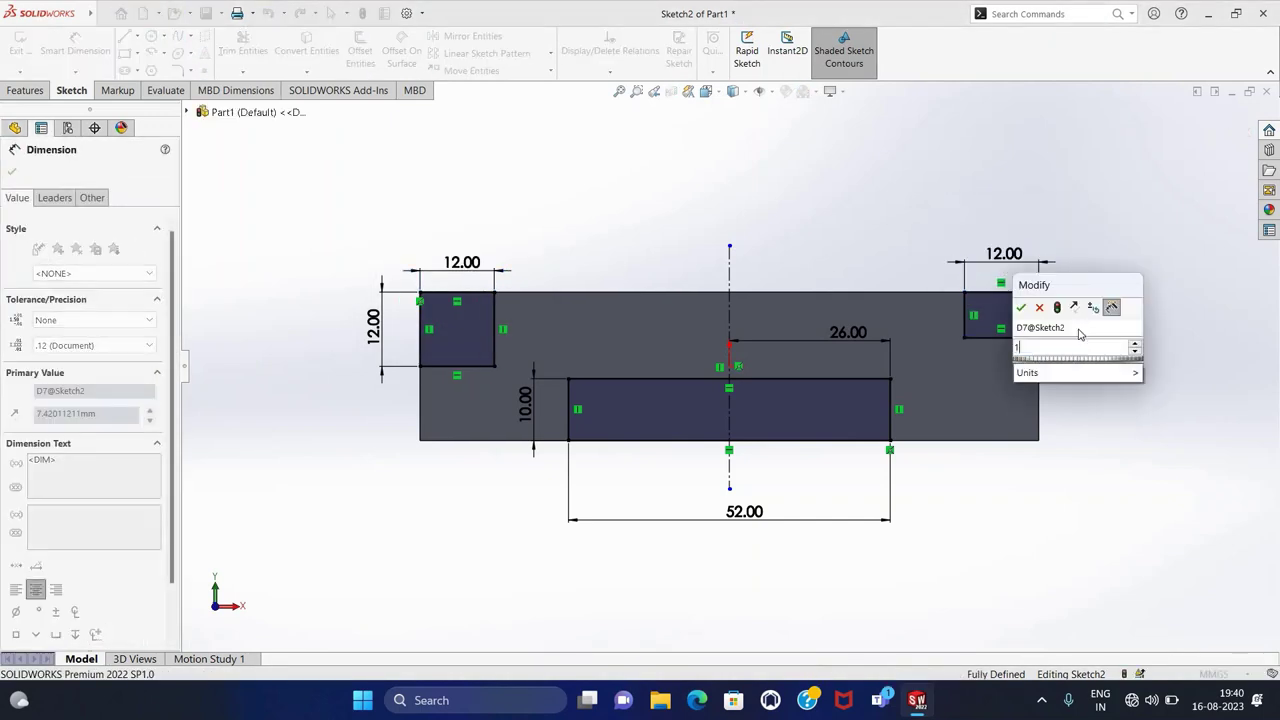
{"action": "type", "text": "12"}
{"action": "key", "text": "Return"}
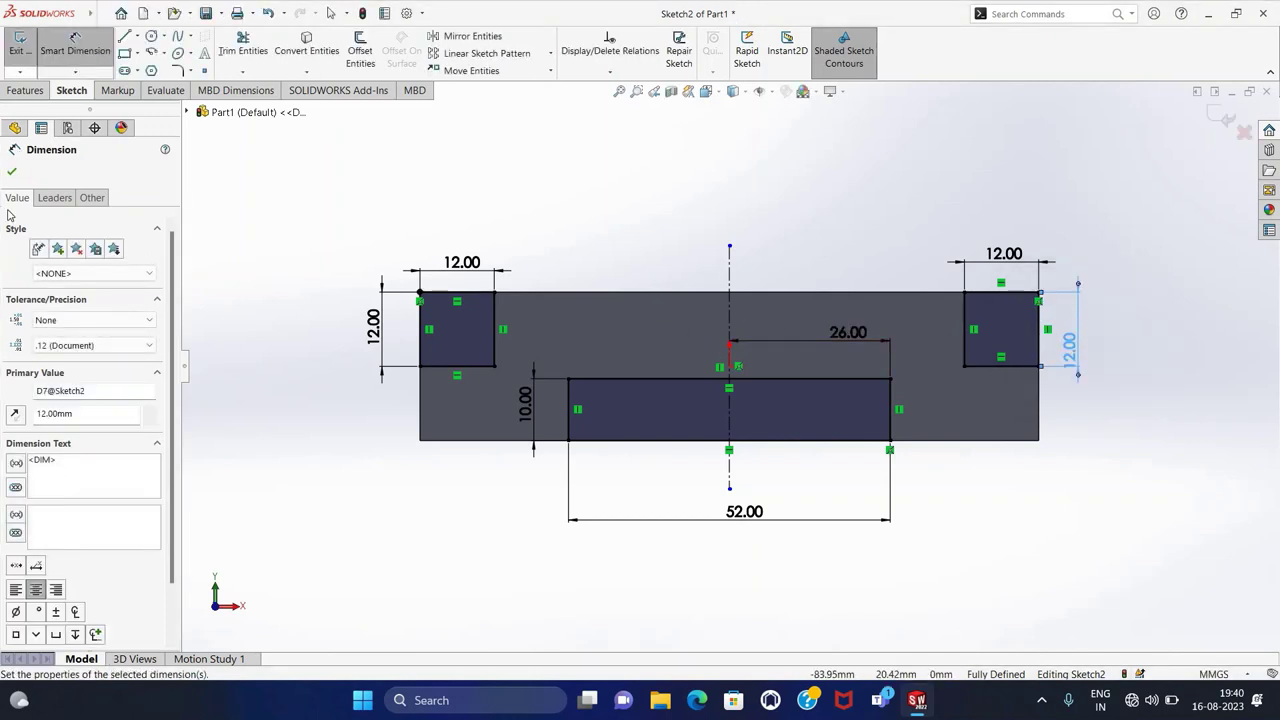
{"action": "left_click", "coordinate": [11, 176]}
- Extruded-cut Sketch2 through the block, forming the bottom slot and 12 mm corner notches
{"action": "left_click", "coordinate": [28, 44]}
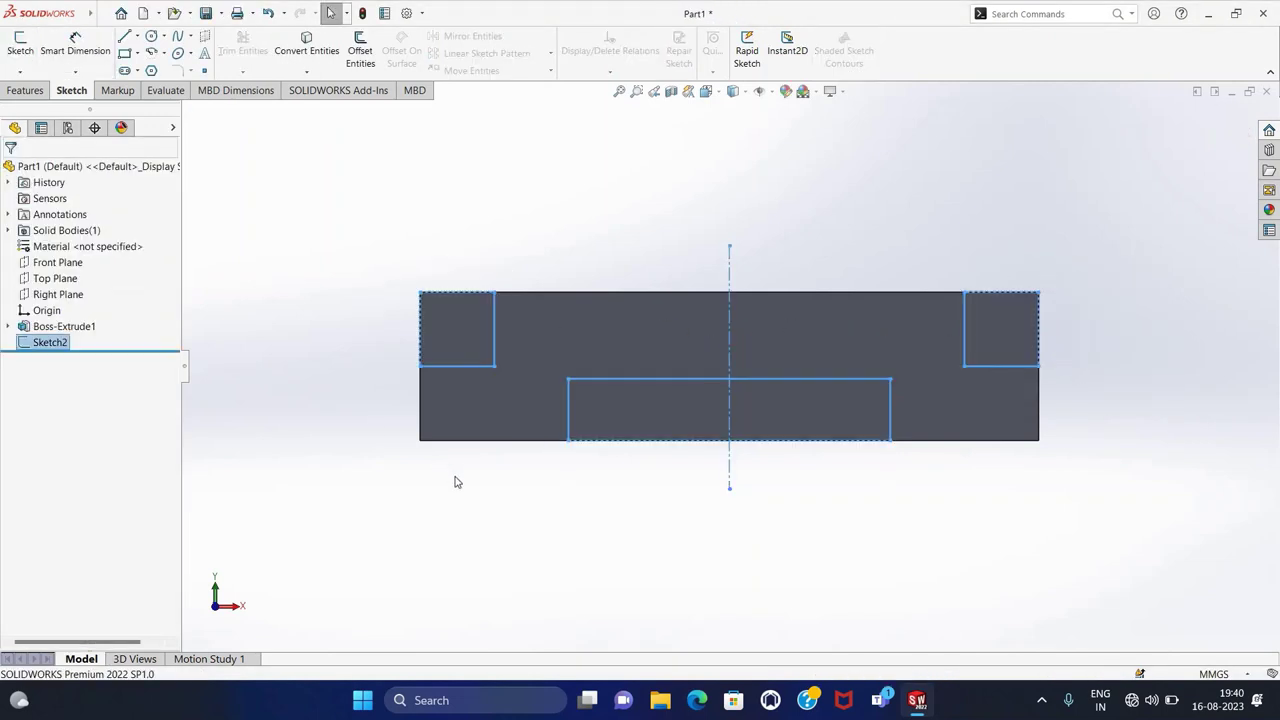
{"action": "left_click", "coordinate": [30, 90]}
{"action": "left_click", "coordinate": [230, 57]}
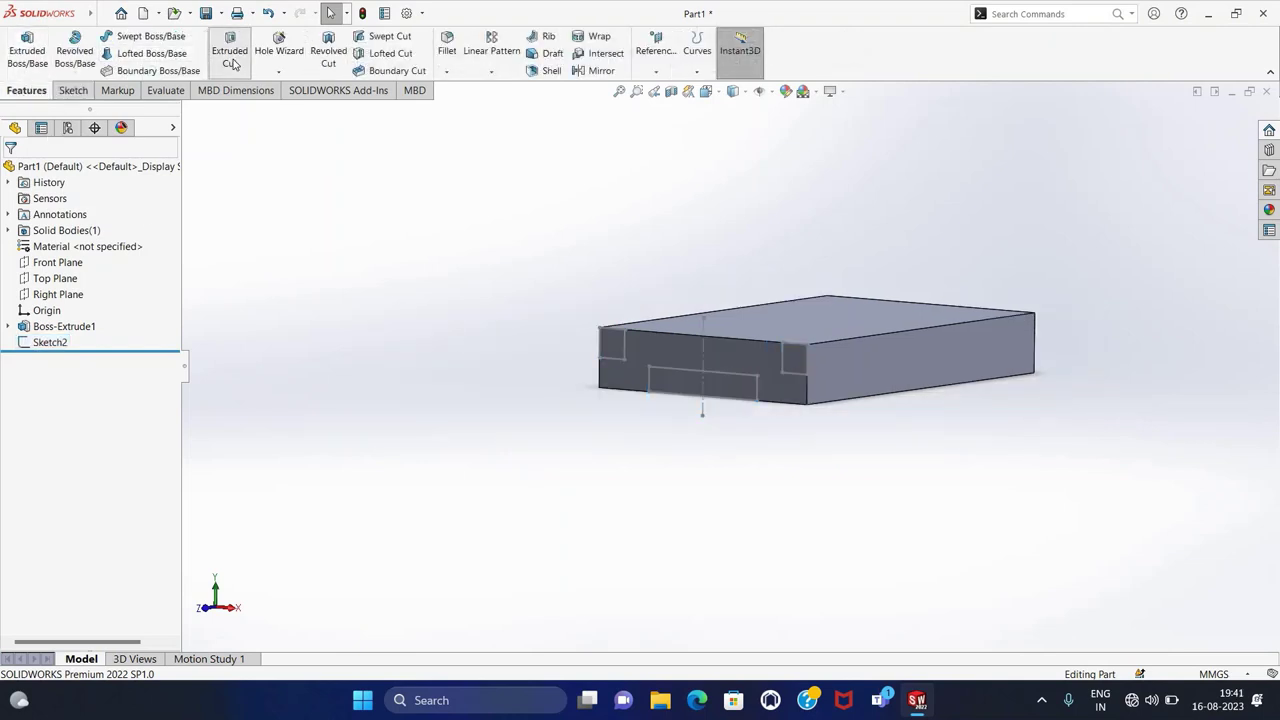
{"action": "key", "text": "Escape"}
{"action": "left_click", "coordinate": [50, 343]}
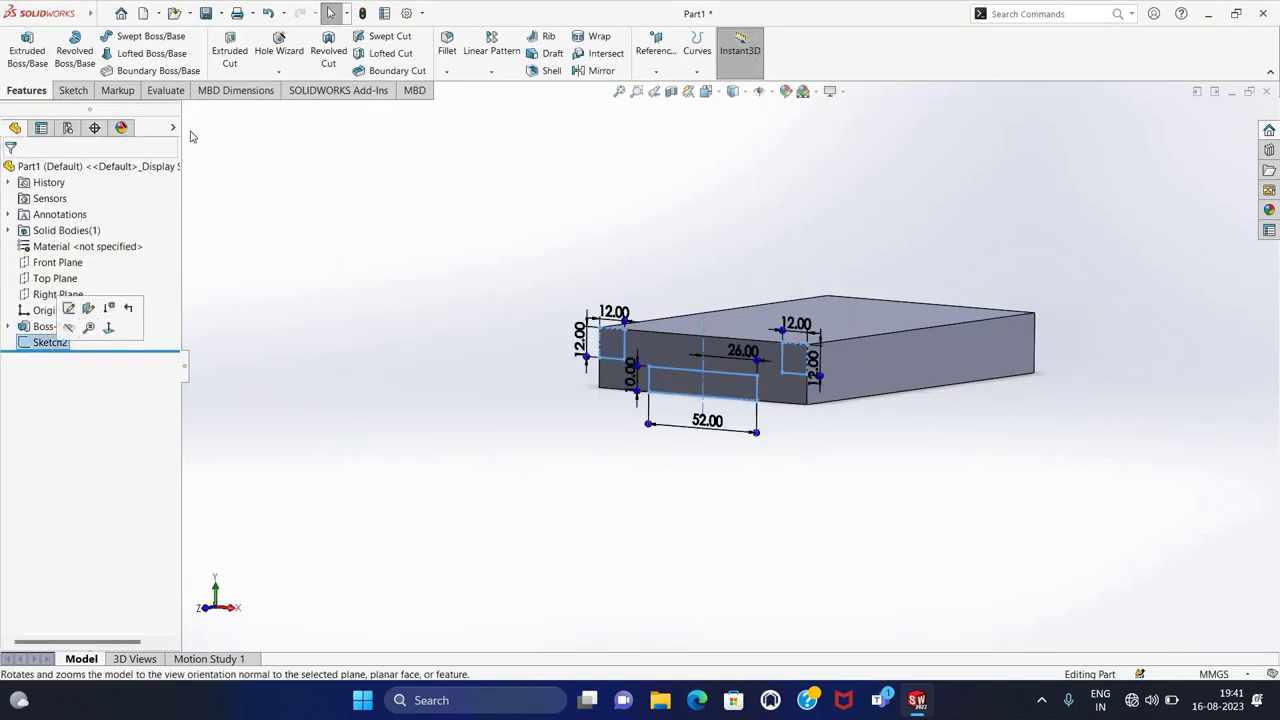
{"action": "left_click", "coordinate": [230, 50]}
{"action": "middle_click_drag", "start_coordinate": [451, 450], "coordinate": [461, 516]}
{"action": "left_click", "coordinate": [9, 172]}
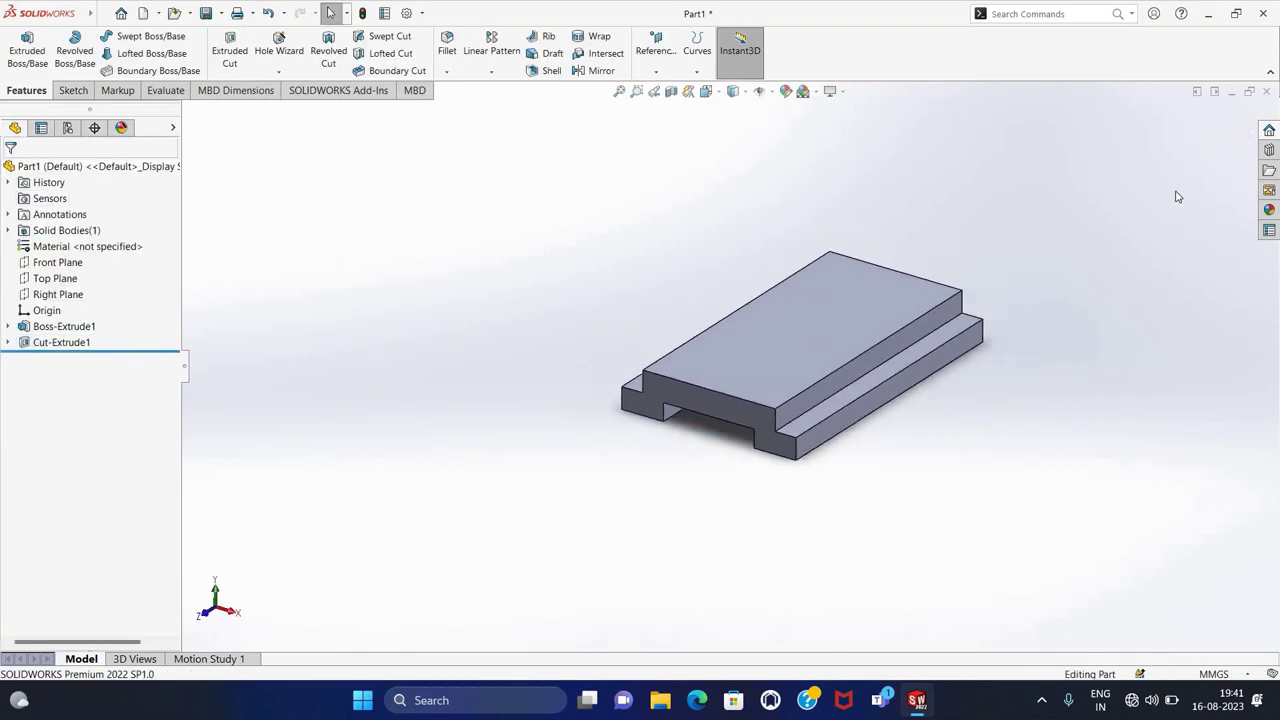
{"action": "middle_click_drag", "start_coordinate": [1178, 197], "coordinate": [1087, 251], "text": "ctrl"}
{"action": "left_click", "coordinate": [600, 316]}
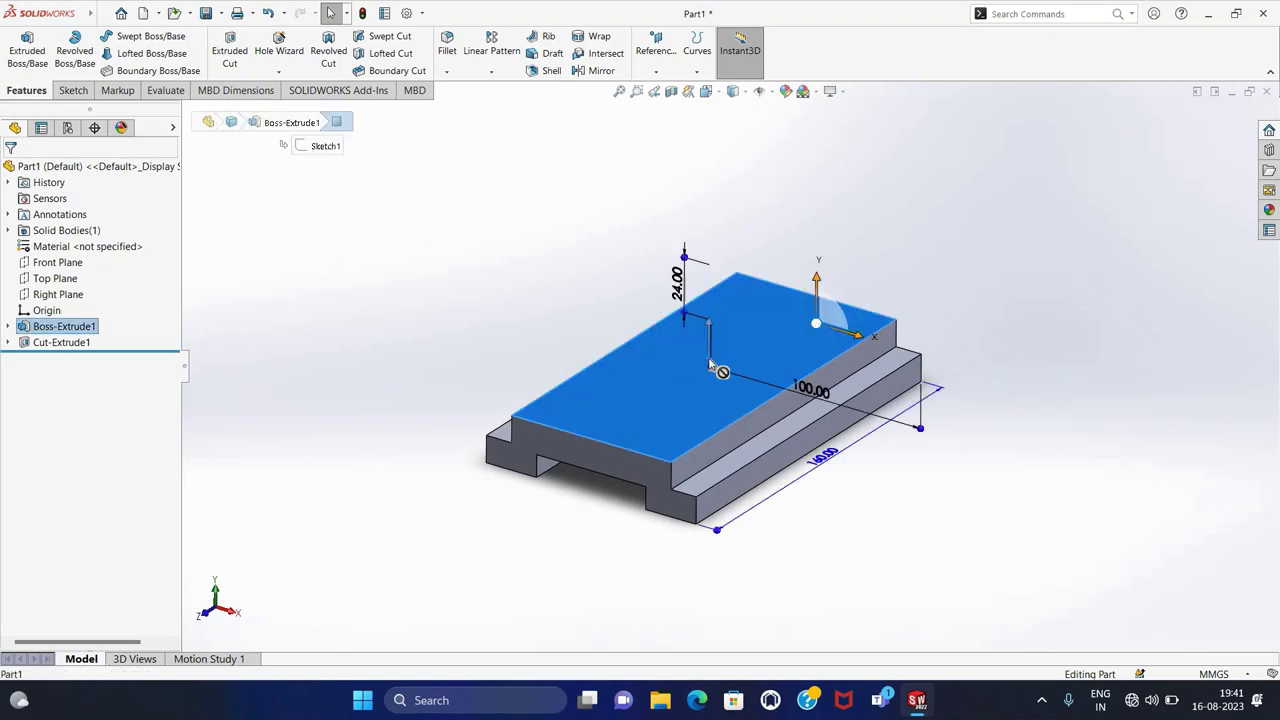
- Sketch a corner rectangle on the raised top face at one end, dimensioned 60 mm long
{"action": "left_click", "coordinate": [71, 90]}
{"action": "left_click", "coordinate": [20, 45]}
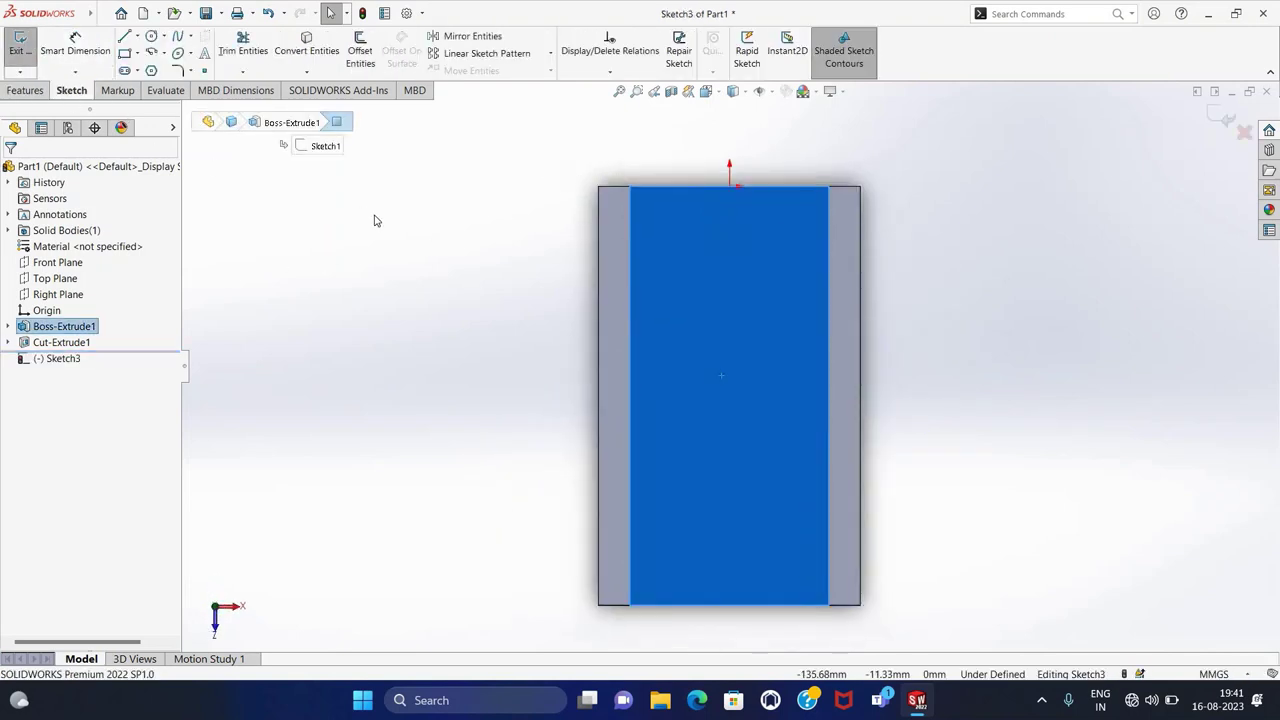
{"action": "left_click", "coordinate": [375, 220]}
{"action": "left_click", "coordinate": [124, 53]}
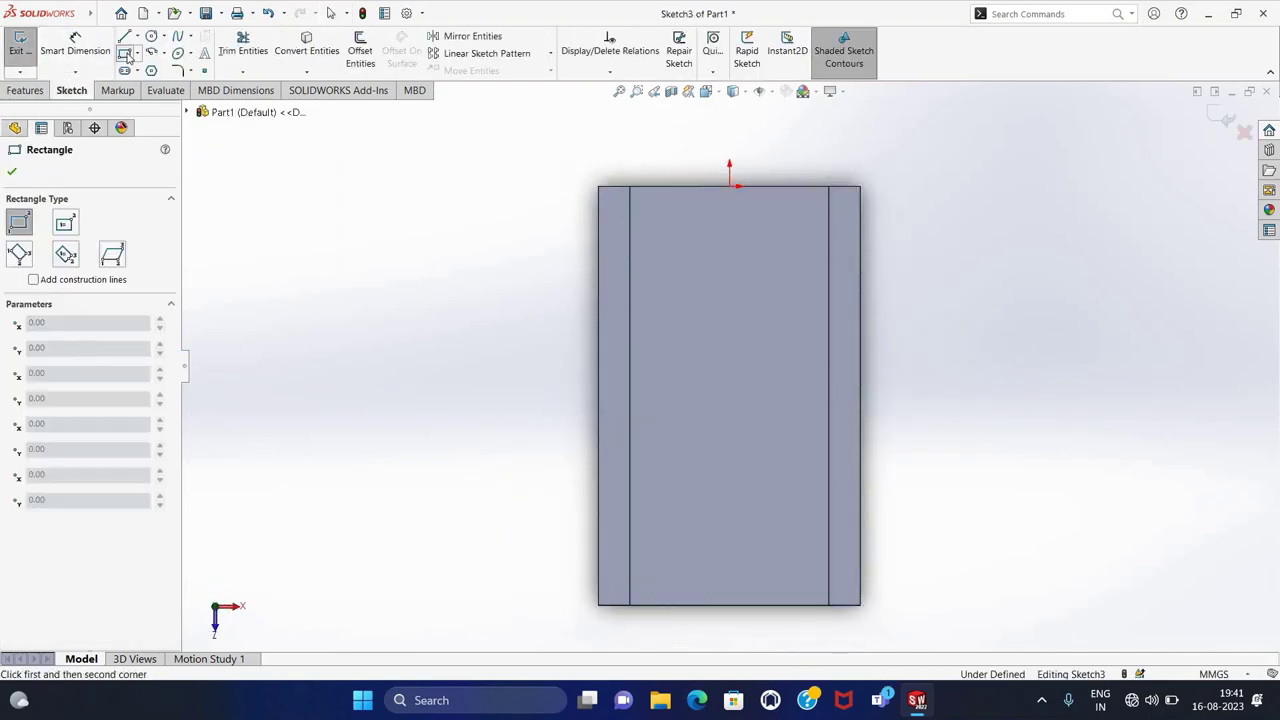
{"action": "left_click", "coordinate": [629, 186]}
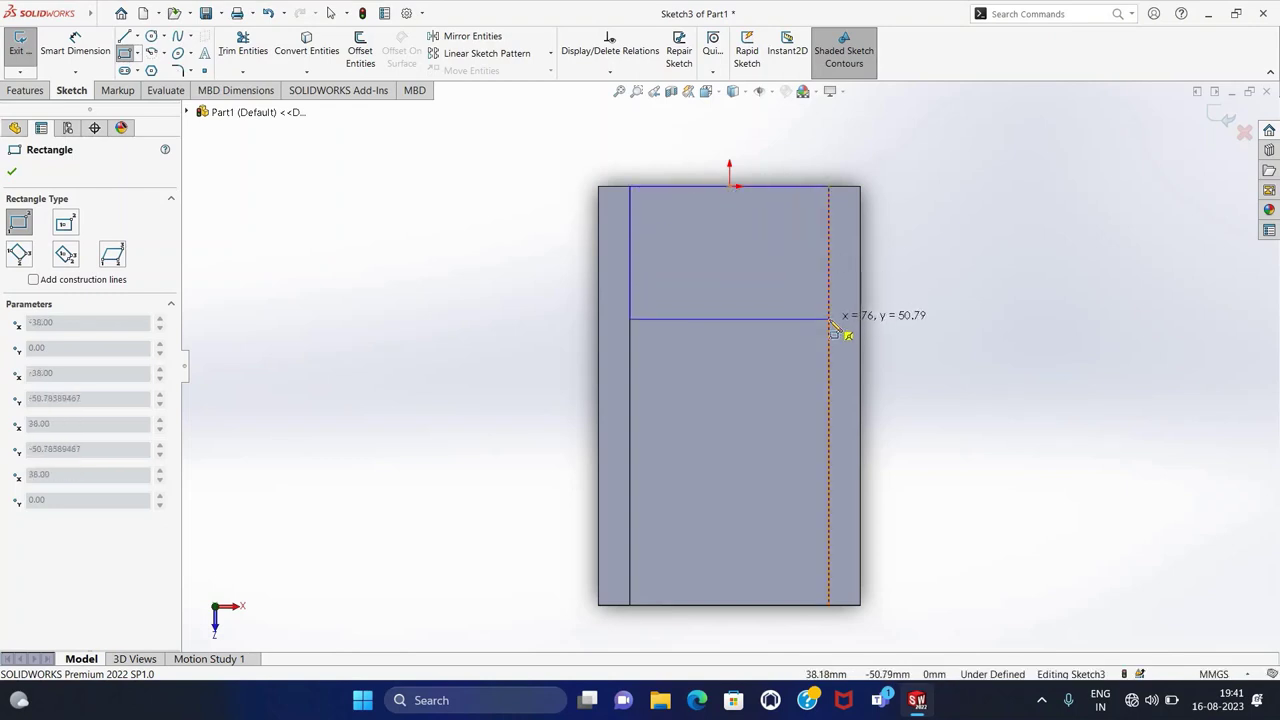
{"action": "left_click", "coordinate": [829, 320]}
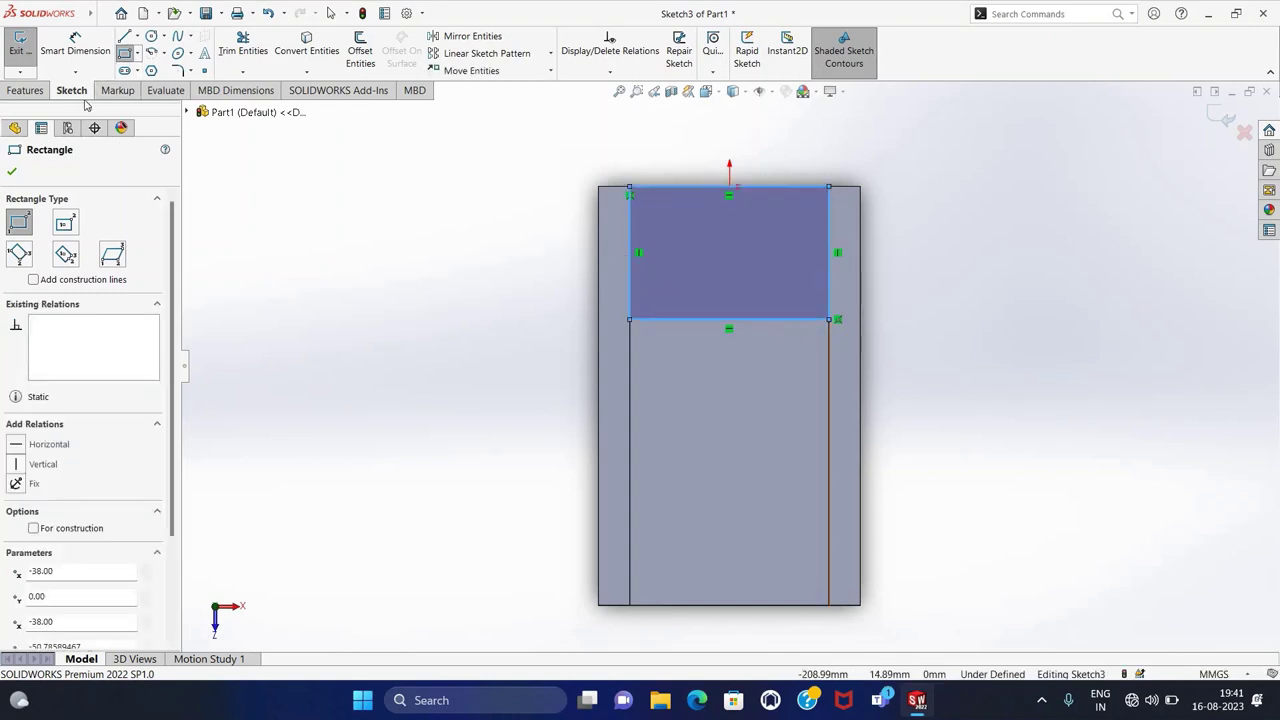
{"action": "left_click", "coordinate": [75, 45]}
{"action": "left_click", "coordinate": [843, 293]}
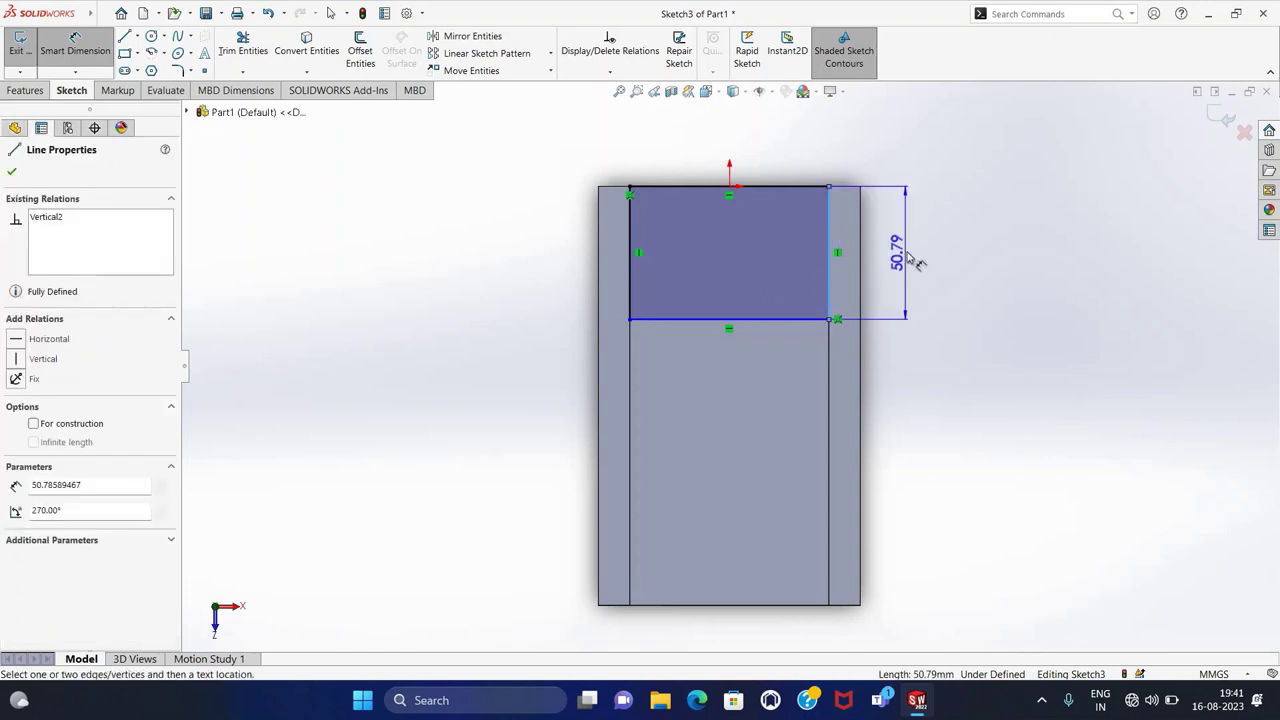
{"action": "left_click", "coordinate": [900, 258]}
{"action": "type", "text": "60"}
{"action": "key", "text": "Return"}
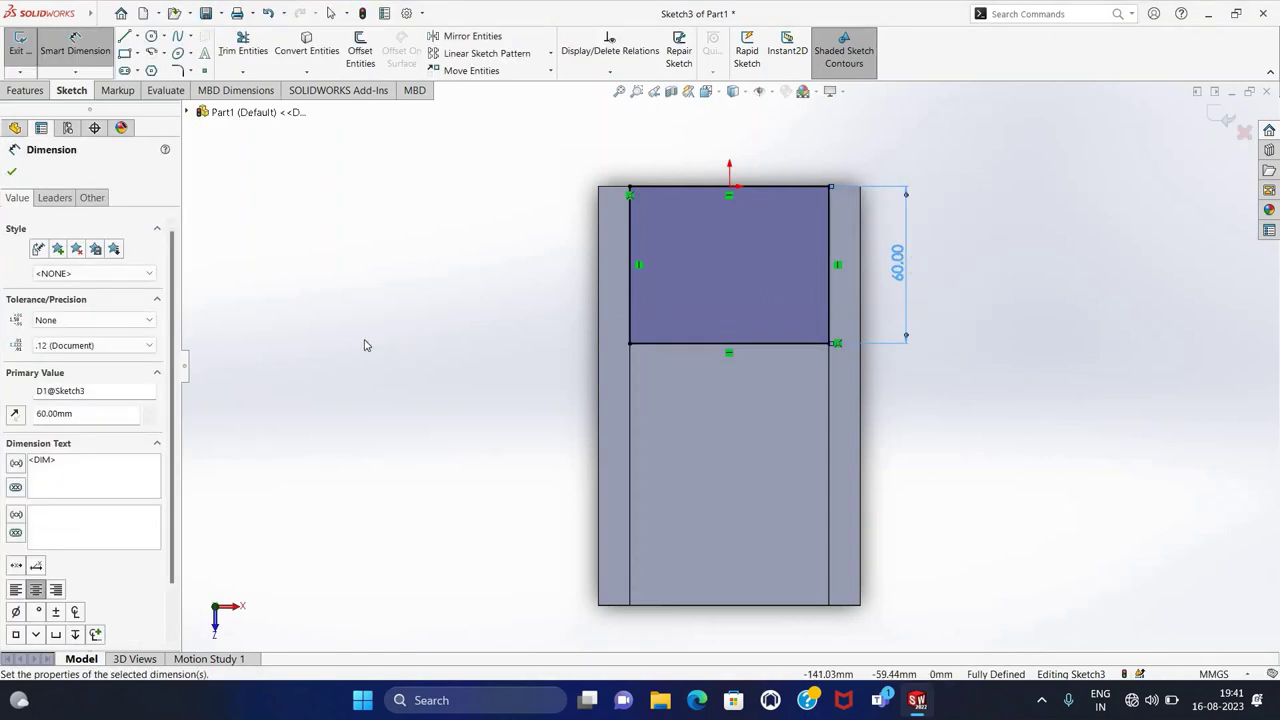
{"action": "key", "text": "Escape"}
{"action": "left_click", "coordinate": [20, 45]}
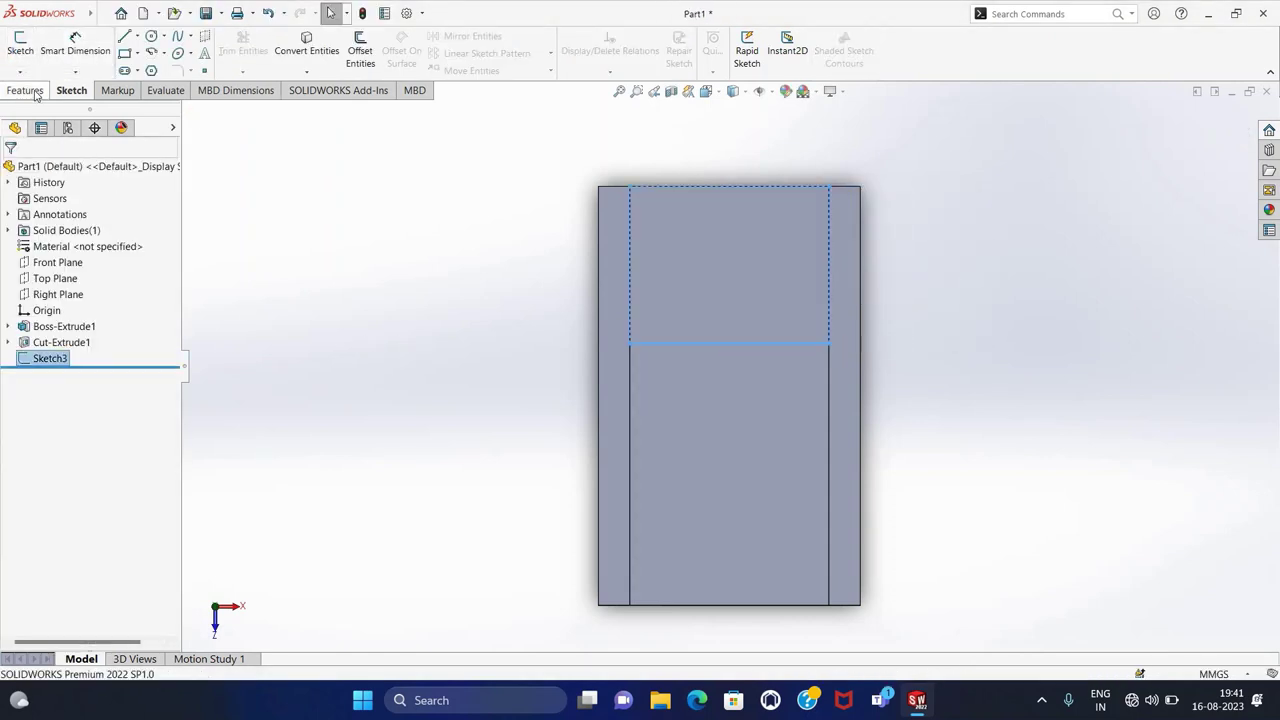
- Extrude the 60 mm rectangle 72 mm upward into the upright block
{"action": "left_click", "coordinate": [30, 90]}
{"action": "left_click", "coordinate": [30, 68]}
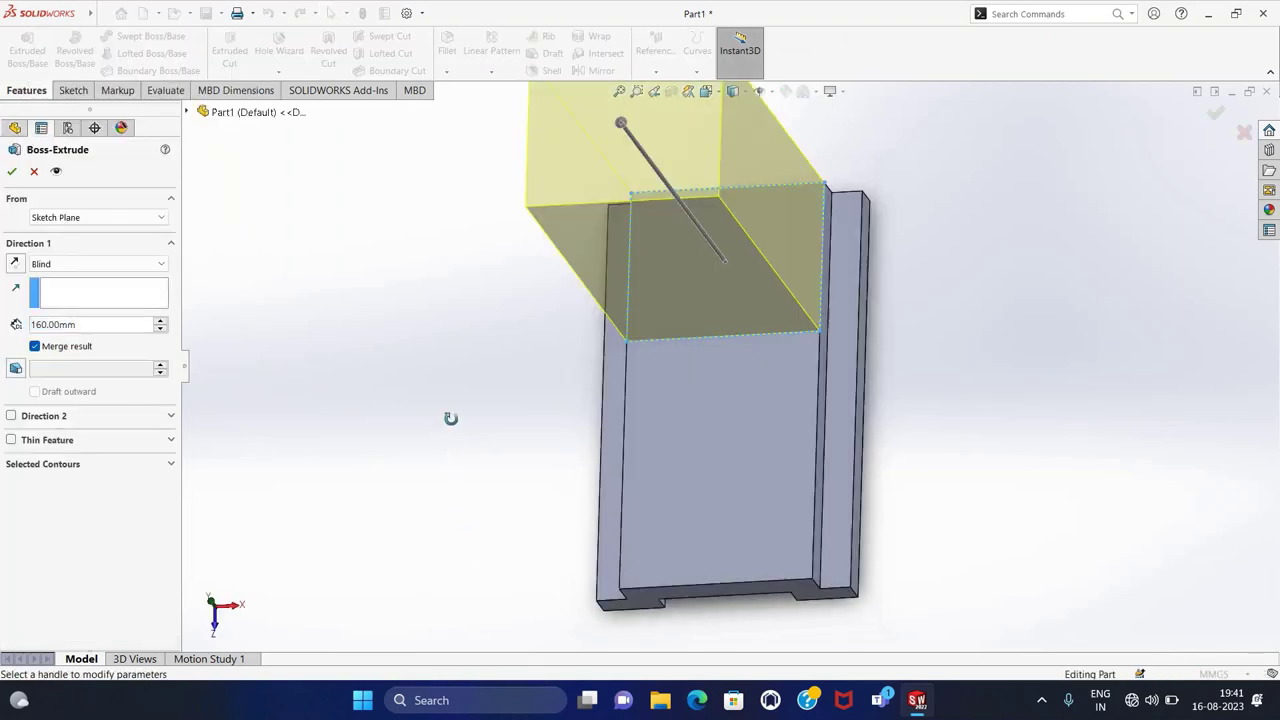
{"action": "mouse_move", "coordinate": [450, 418]}
{"action": "middle_mouse_down"}
{"action": "mouse_move", "coordinate": [386, 494]}
{"action": "mouse_move", "coordinate": [421, 466]}
{"action": "middle_mouse_up"}
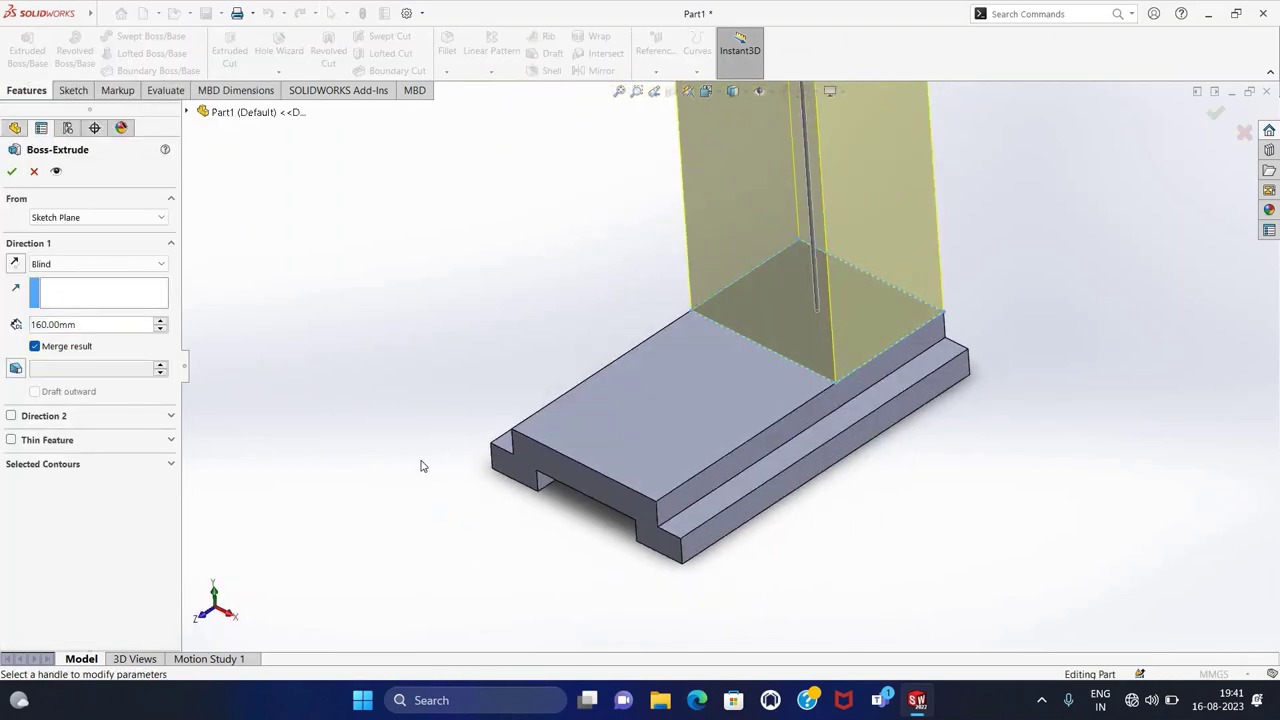
{"action": "key", "text": "f"}
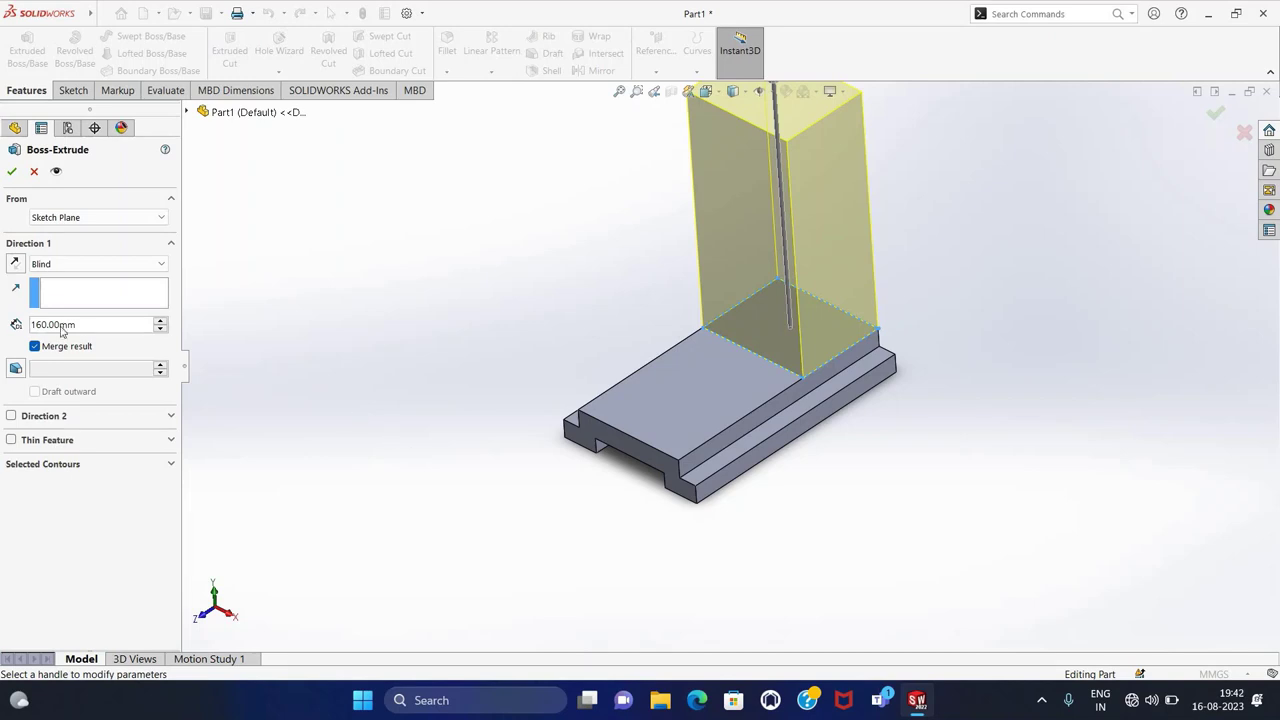
{"action": "left_click", "coordinate": [61, 327]}
{"action": "type", "text": "72"}
{"action": "key", "text": "Return"}
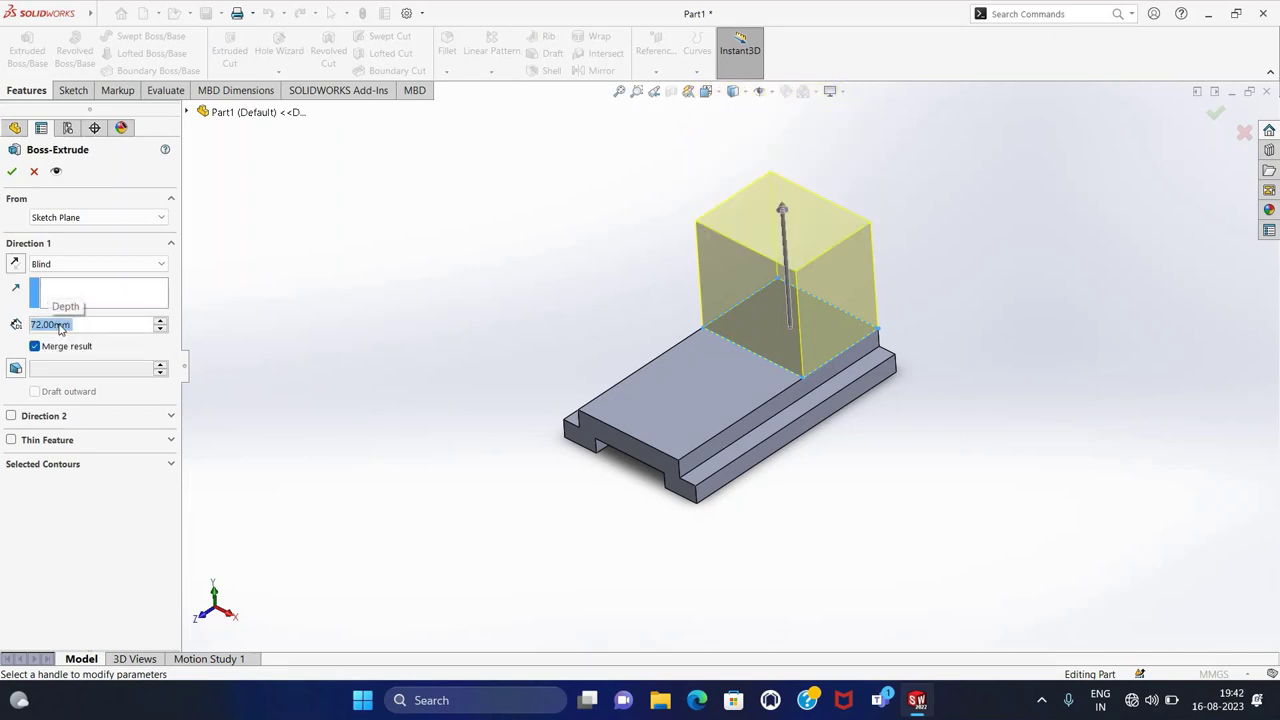
{"action": "left_click", "coordinate": [13, 173]}
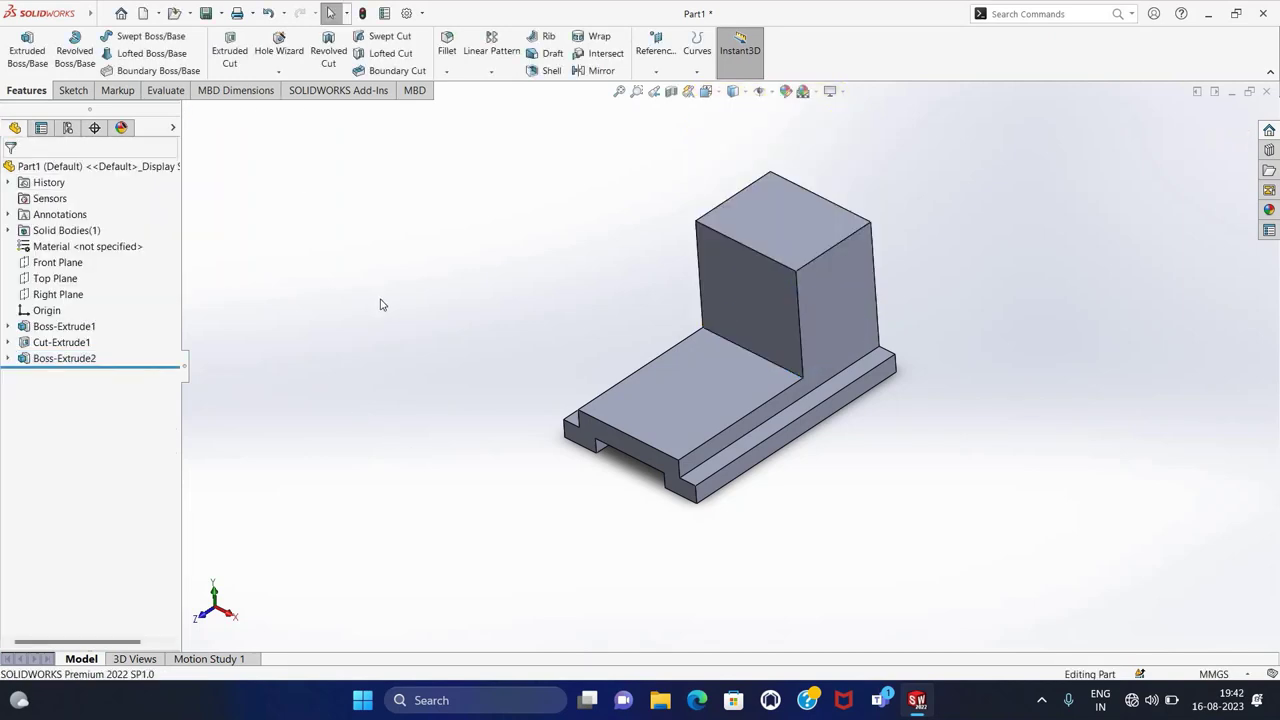
- Apply a 30 mm radius fillet to both top edges of the upright block
{"action": "middle_click_drag", "start_coordinate": [363, 258], "coordinate": [434, 188]}
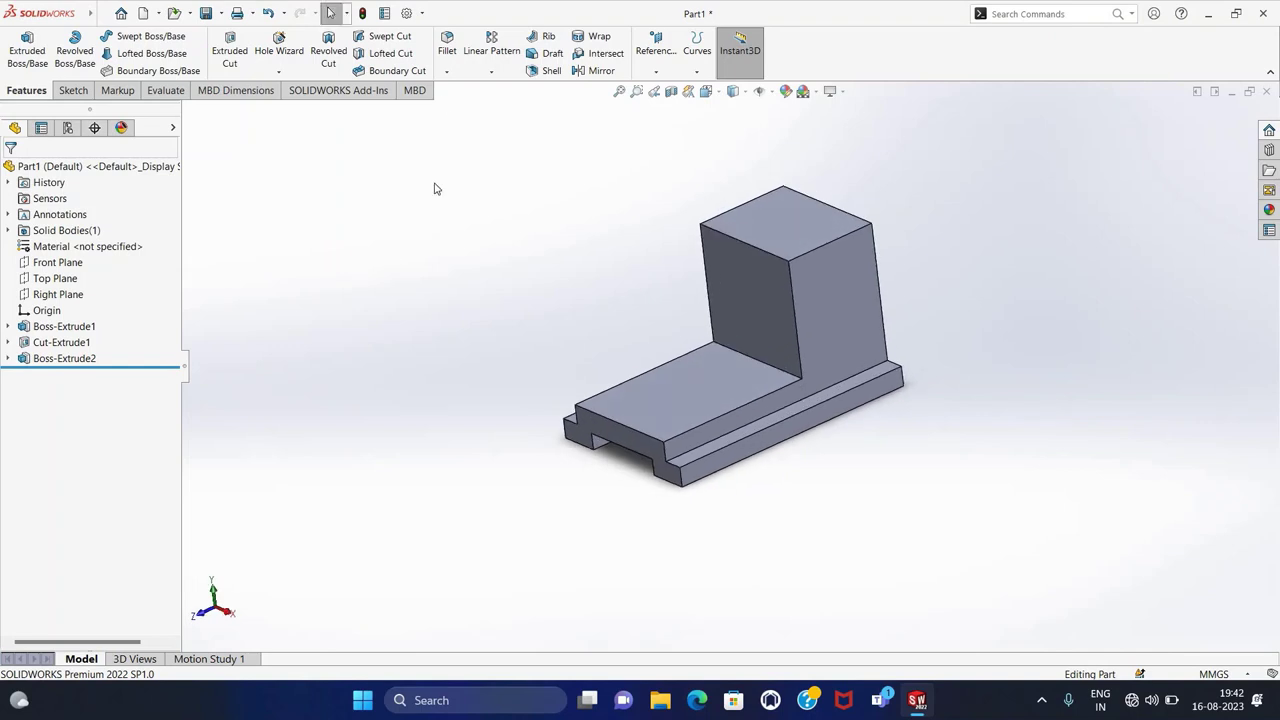
{"action": "left_click", "coordinate": [449, 73]}
{"action": "left_click", "coordinate": [462, 83]}
{"action": "scroll", "coordinate": [805, 225], "scroll_direction": "down", "scroll_amount": 2}
{"action": "scroll", "coordinate": [805, 240], "scroll_direction": "down", "scroll_amount": 2}
{"action": "left_click", "coordinate": [792, 236]}
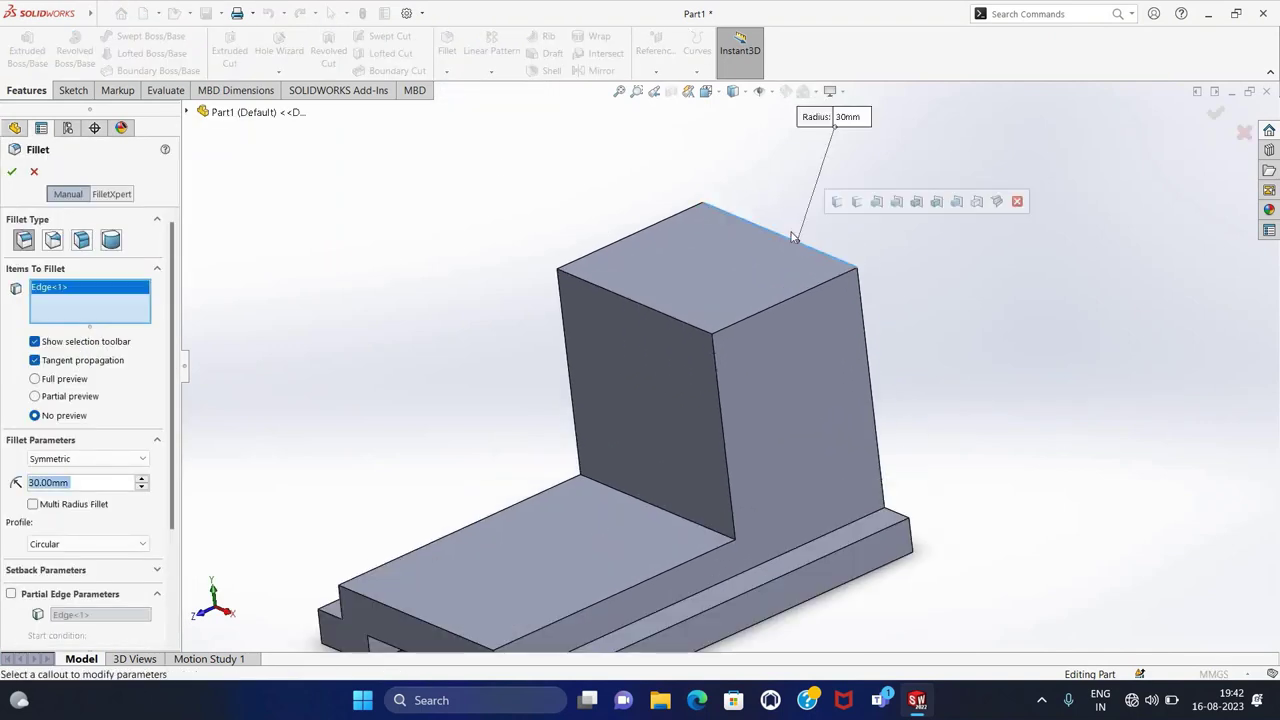
{"action": "left_click", "coordinate": [585, 281]}
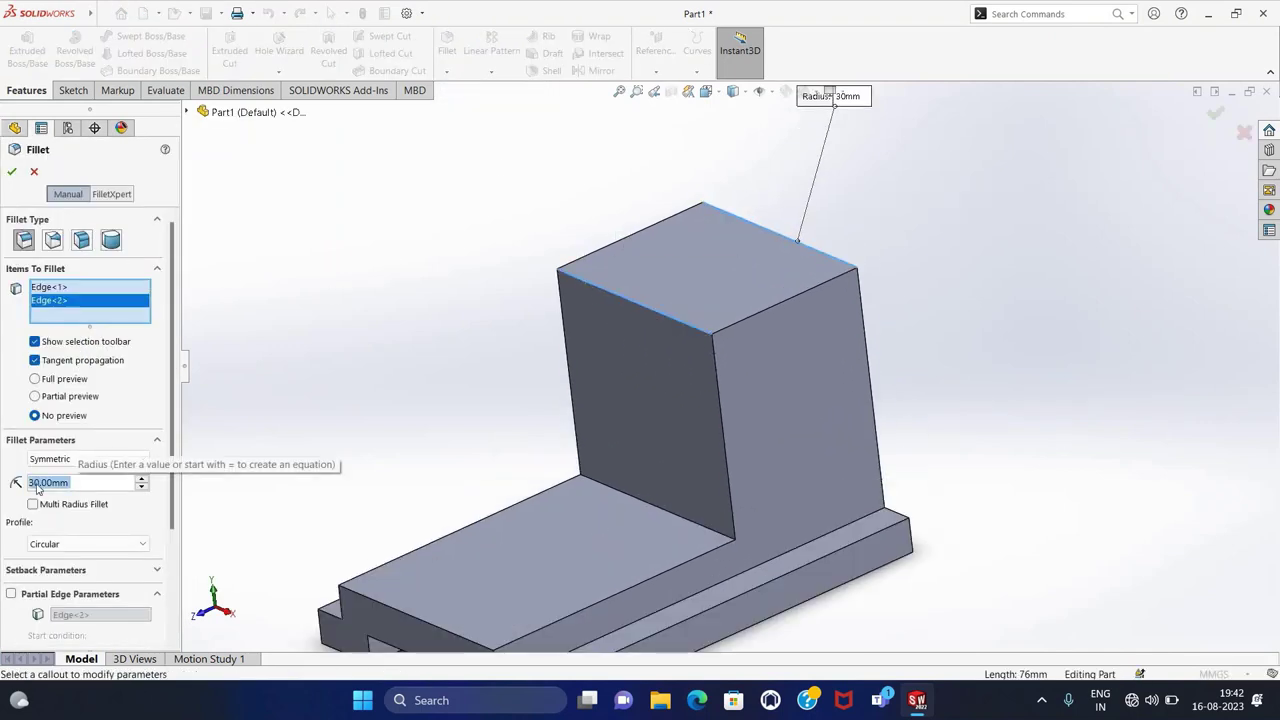
{"action": "left_click", "coordinate": [12, 175]}
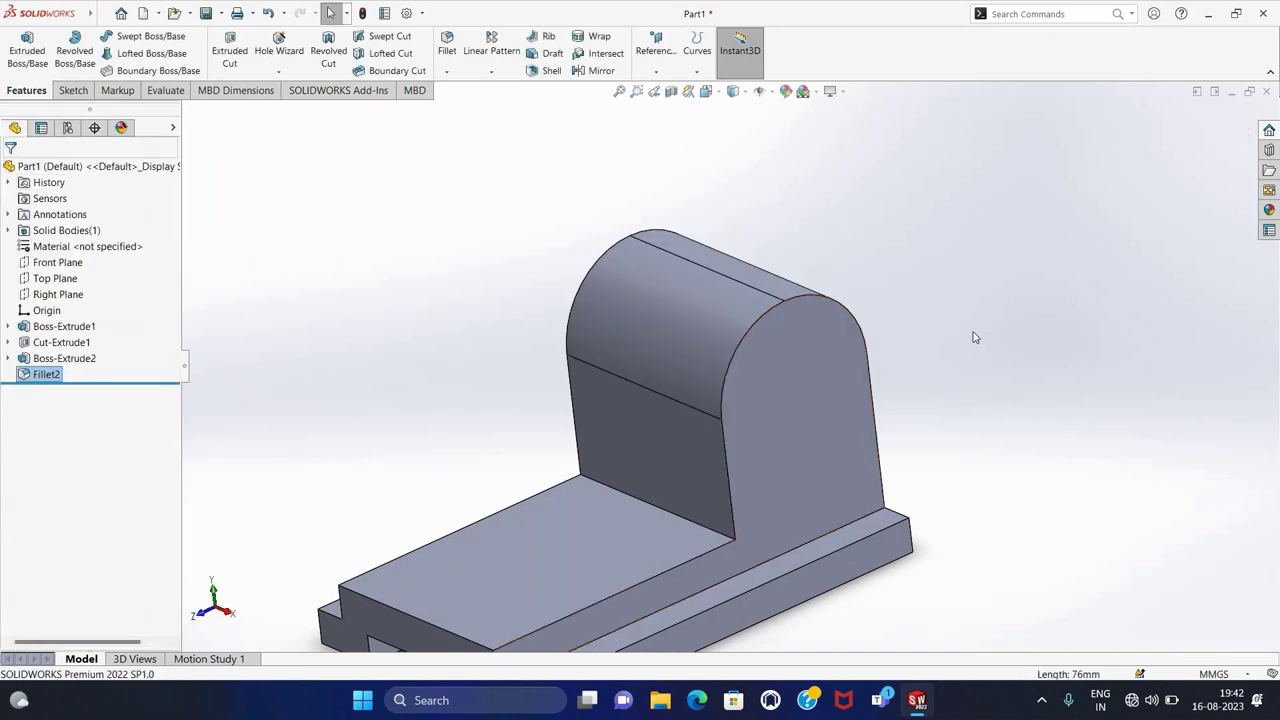
{"action": "scroll", "coordinate": [772, 324], "scroll_direction": "up", "scroll_amount": 2}
- Start a new sketch on the upright's side face
{"action": "left_click", "coordinate": [790, 420]}
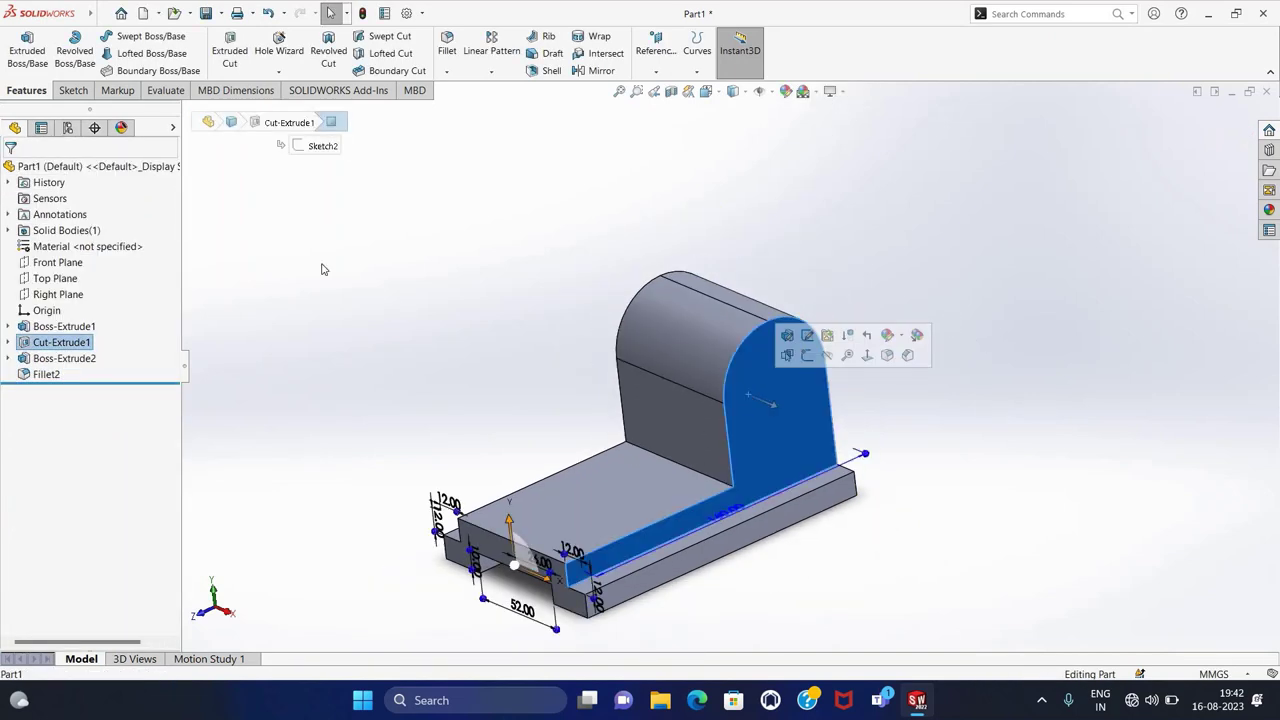
{"action": "left_click", "coordinate": [72, 90]}
{"action": "left_click", "coordinate": [20, 45]}
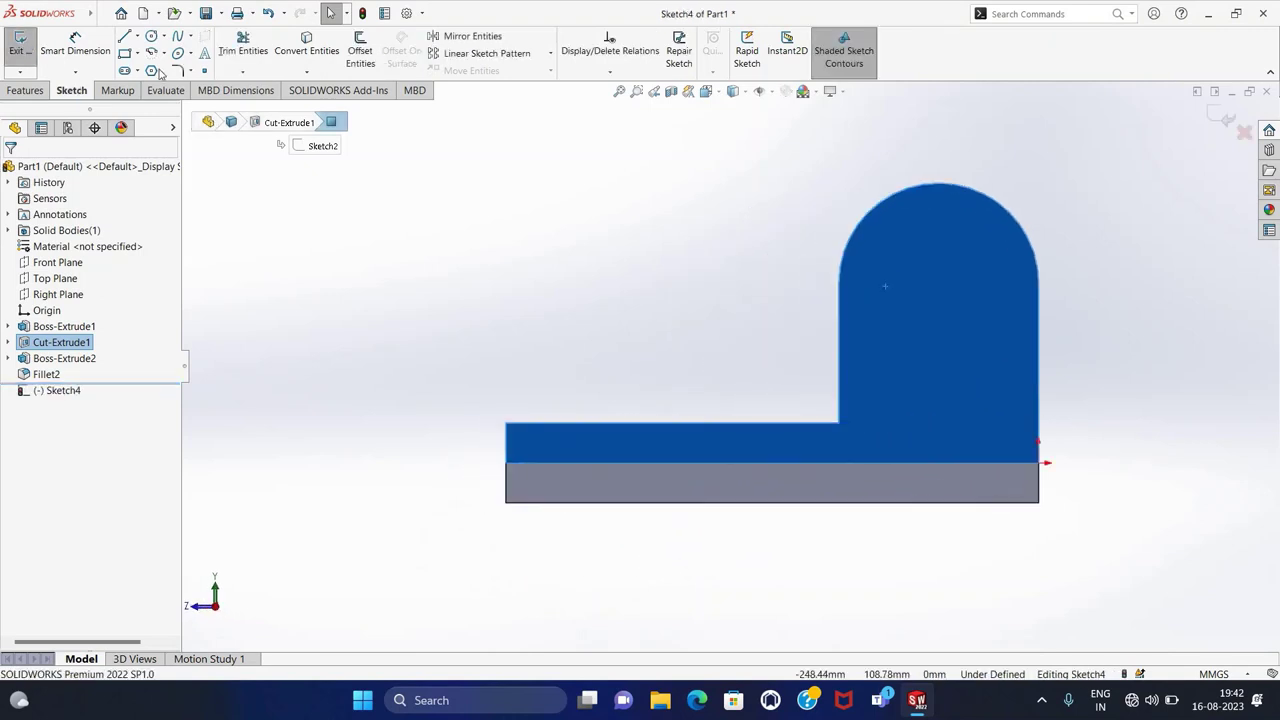
{"action": "left_click", "coordinate": [151, 36]}
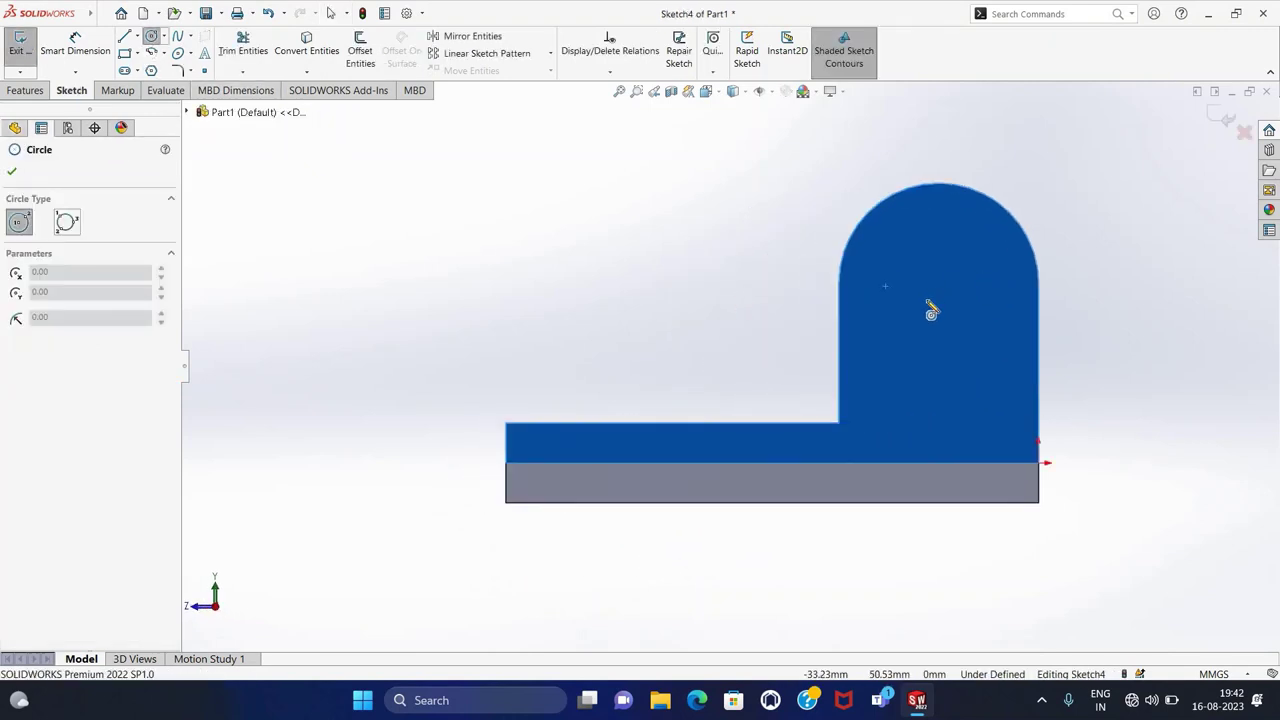
{"action": "key", "text": "Escape"}
- Draw a horizontal and a vertical construction centerline across the upright
{"action": "left_click", "coordinate": [137, 36]}
{"action": "left_click", "coordinate": [160, 66]}
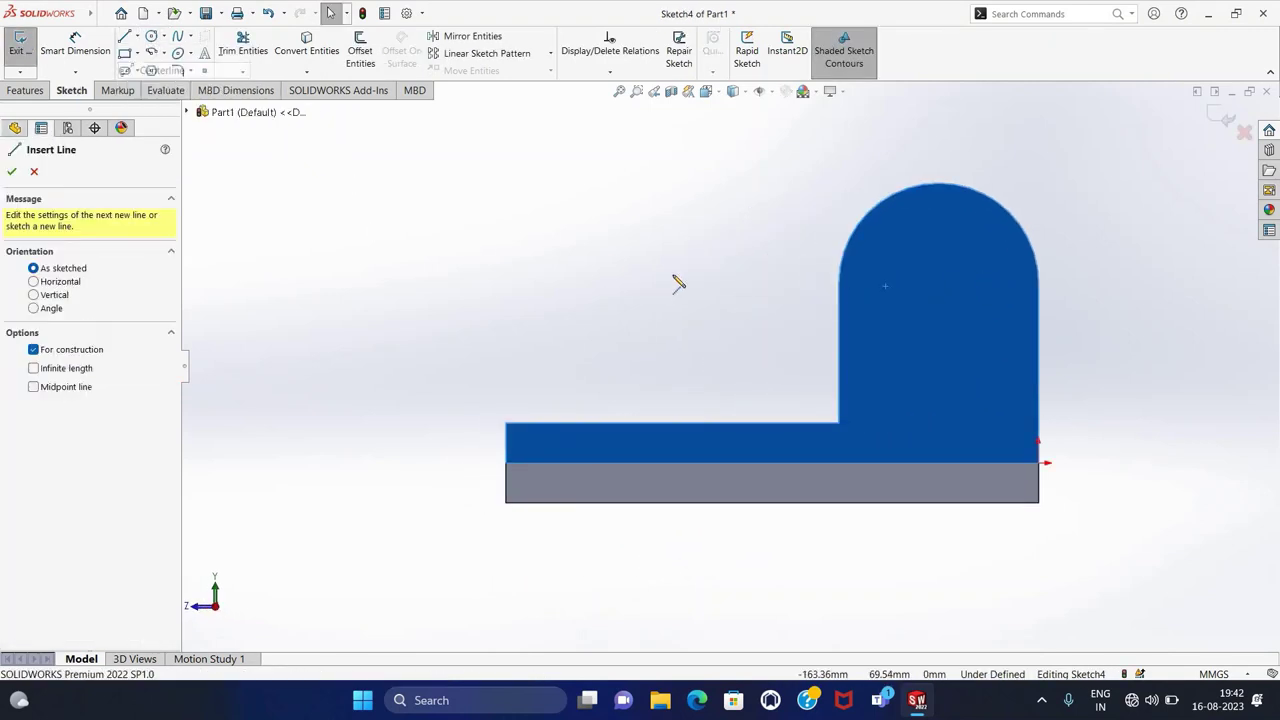
{"action": "left_click", "coordinate": [797, 283]}
{"action": "left_click", "coordinate": [1110, 283]}
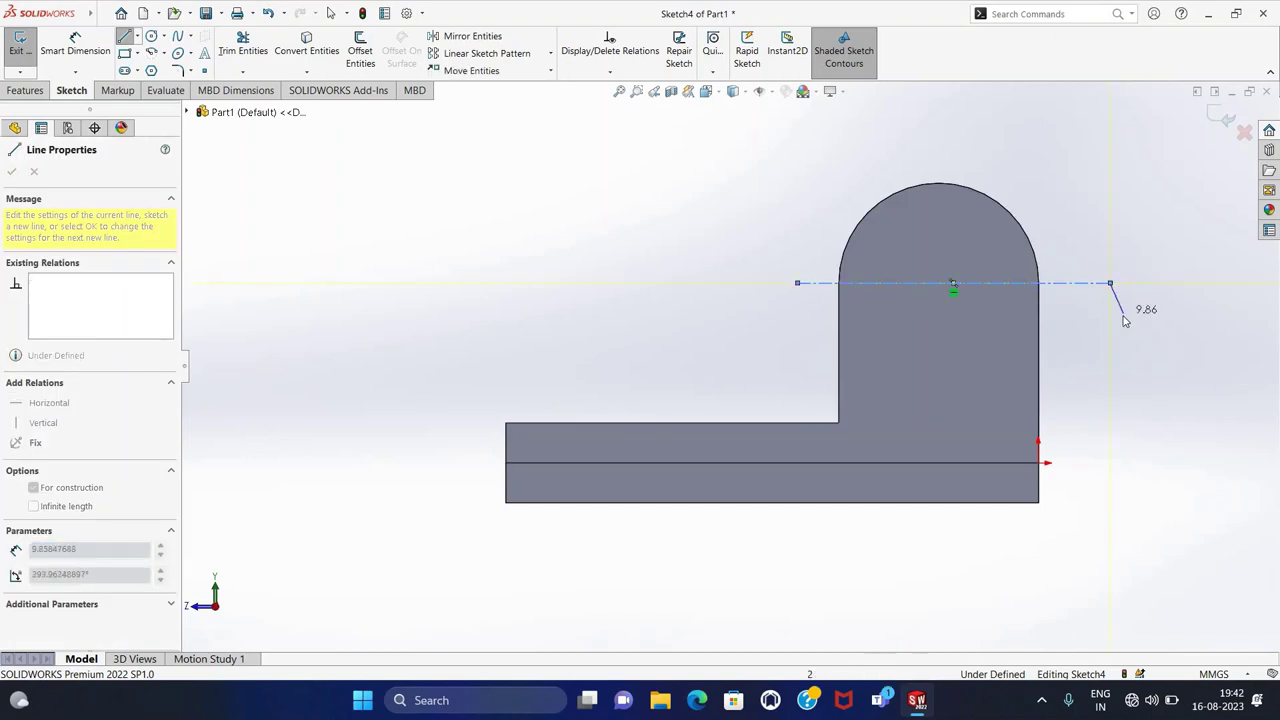
{"action": "key", "text": "Escape"}
{"action": "left_click", "coordinate": [965, 240]}
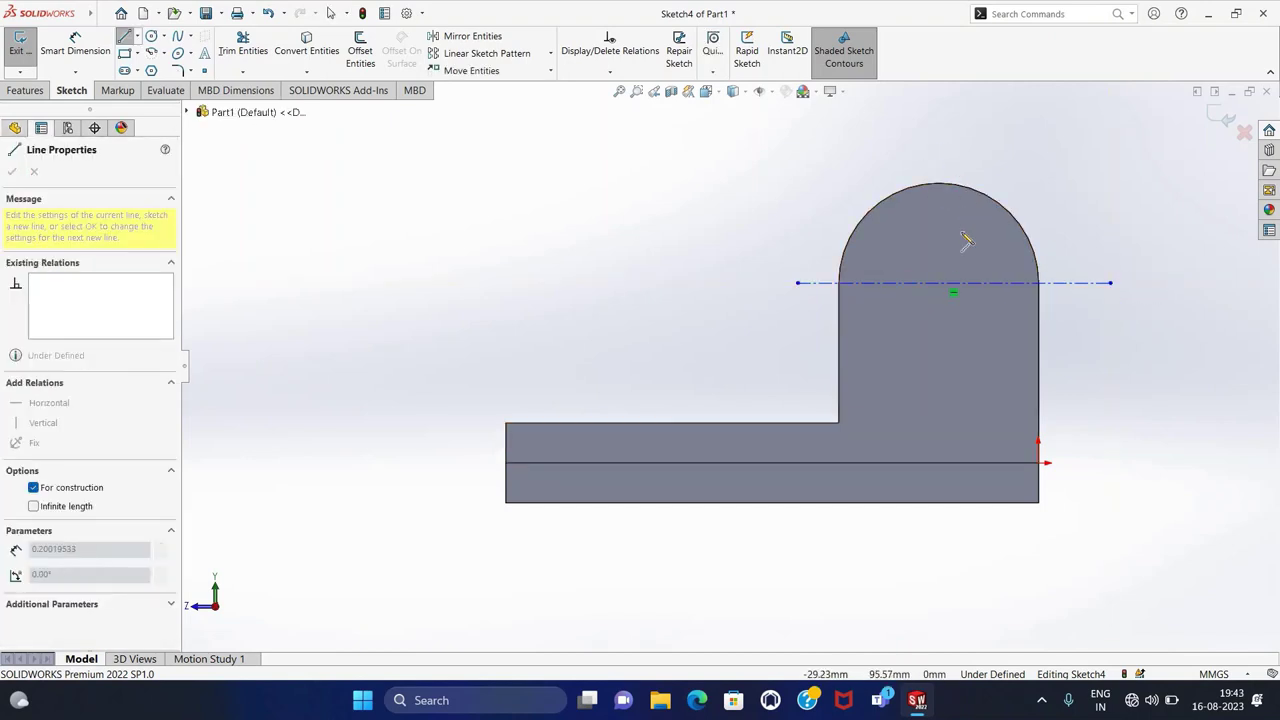
{"action": "left_click", "coordinate": [940, 145]}
{"action": "left_click", "coordinate": [940, 356]}
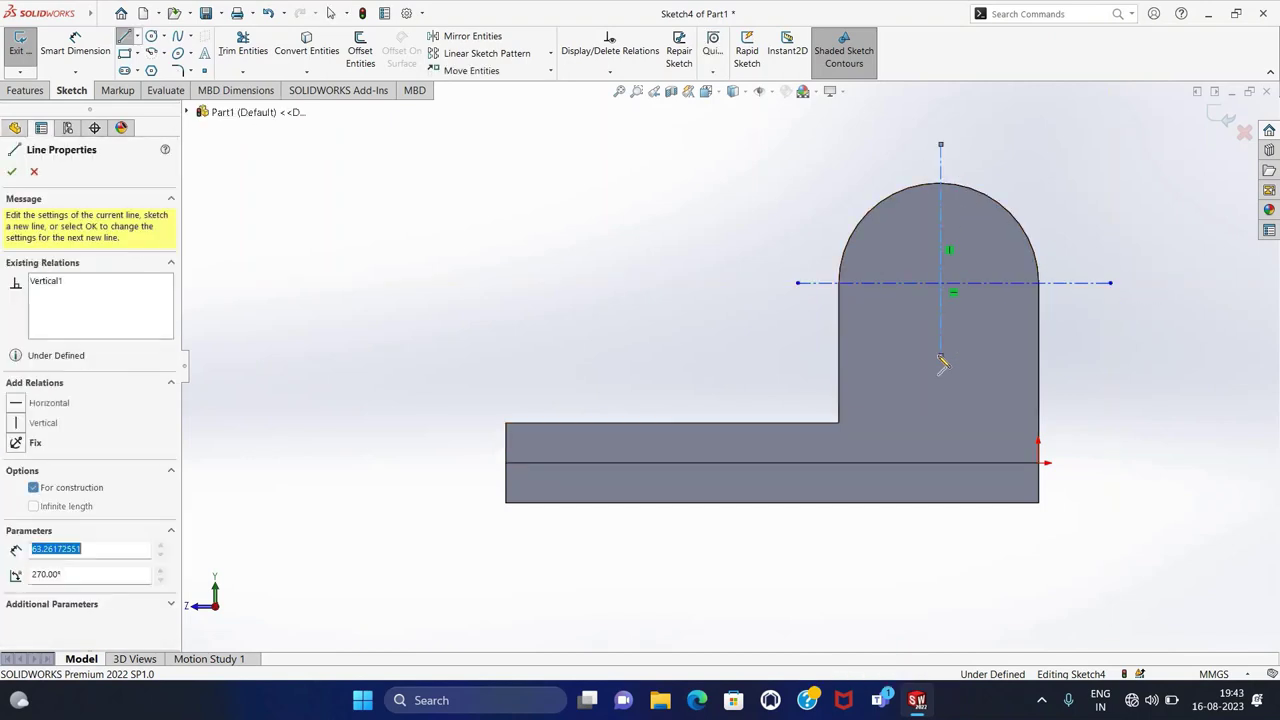
{"action": "key", "text": "Escape"}
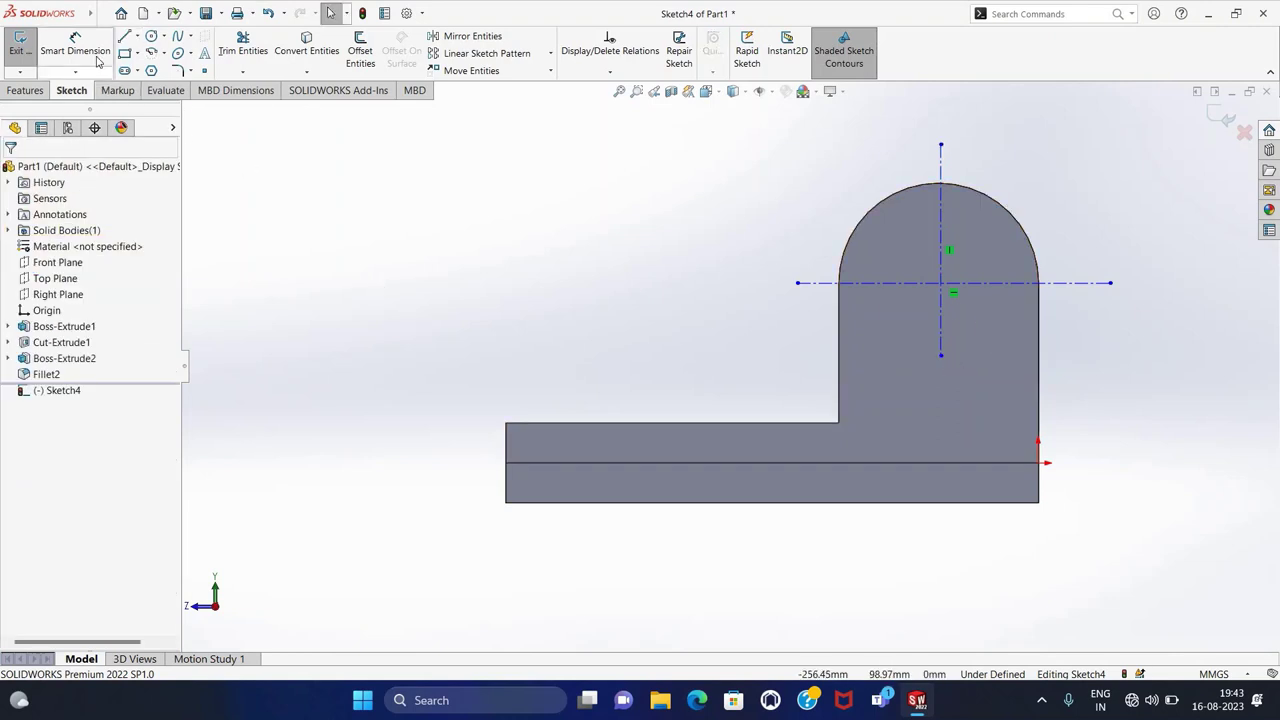
- Dimension the horizontal centerline 42 mm above the base and the vertical one 30 mm from the right edge
{"action": "left_click", "coordinate": [75, 50]}
{"action": "left_click", "coordinate": [826, 293]}
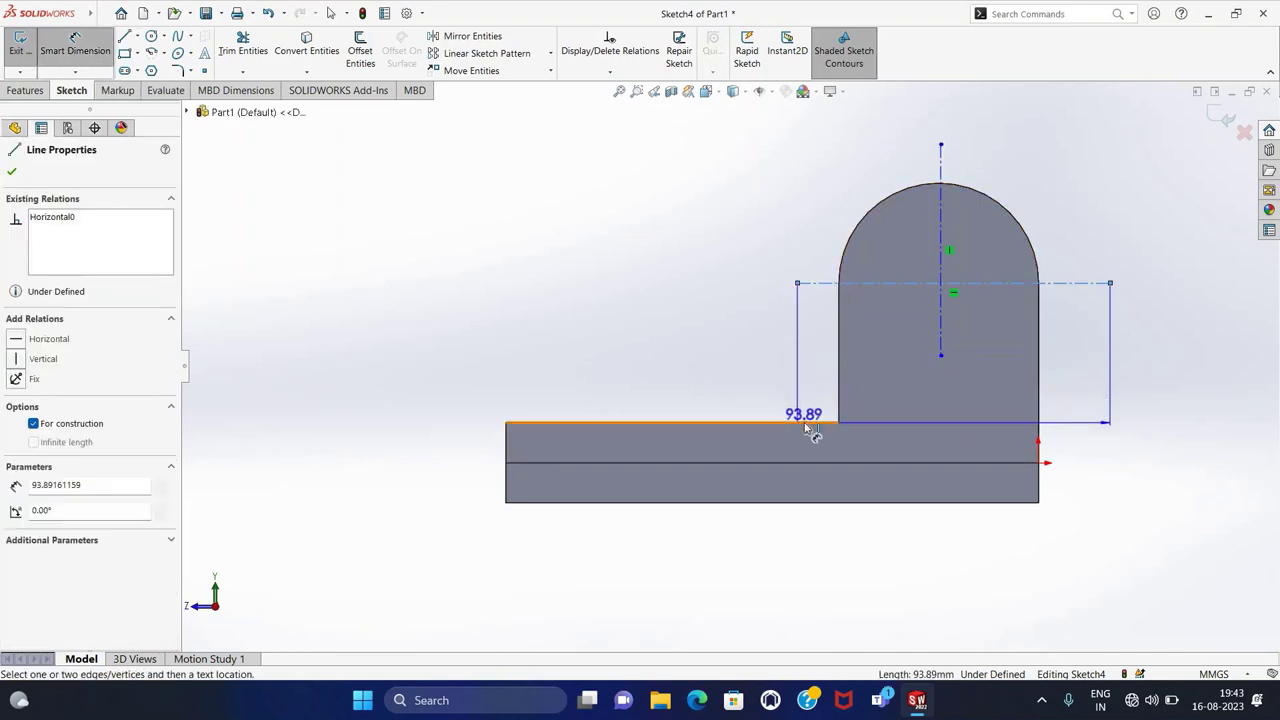
{"action": "left_click", "coordinate": [805, 422]}
{"action": "left_click", "coordinate": [788, 377]}
{"action": "type", "text": "42"}
{"action": "key", "text": "Return"}
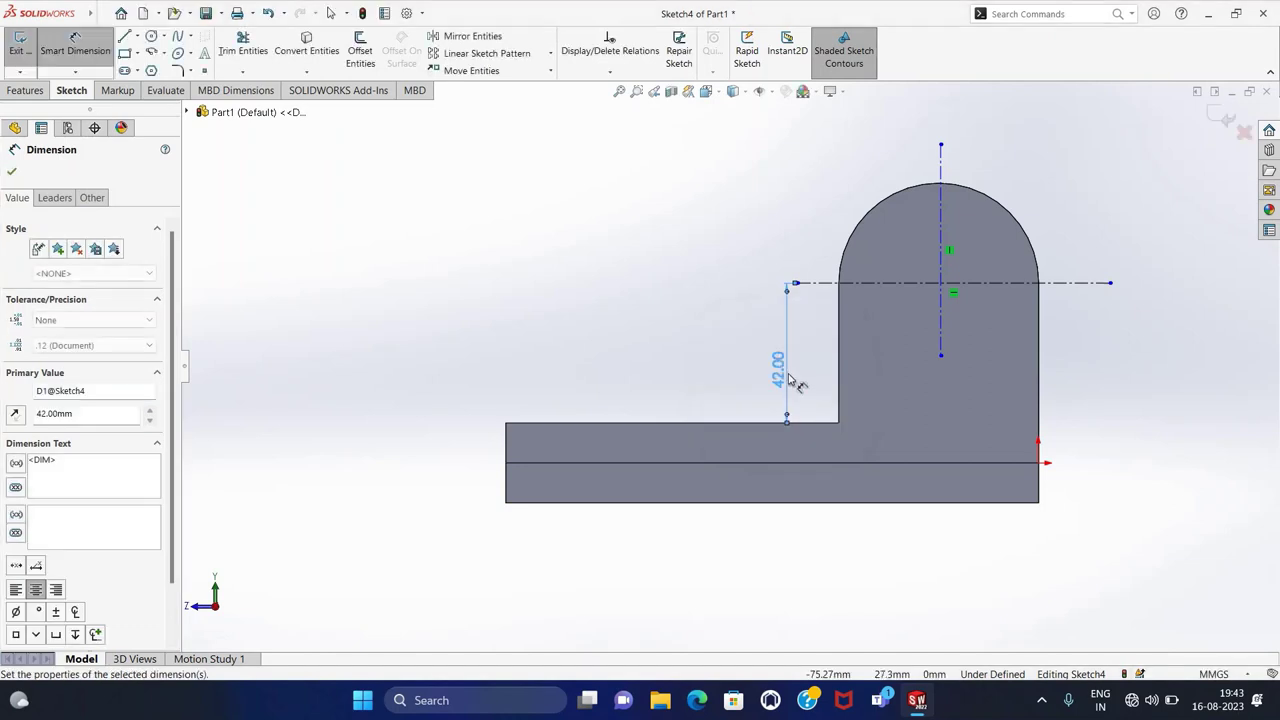
{"action": "left_click", "coordinate": [1040, 335]}
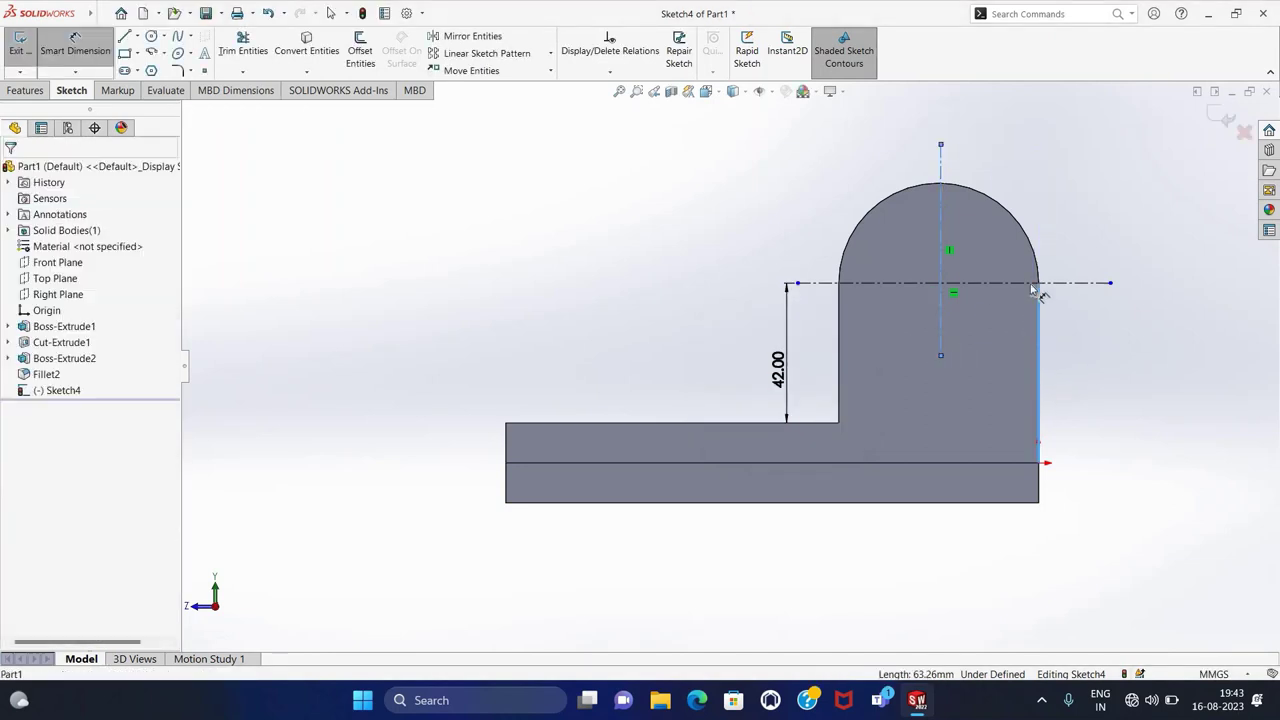
{"action": "left_click", "coordinate": [1024, 163]}
{"action": "type", "text": "30"}
{"action": "key", "text": "Return"}
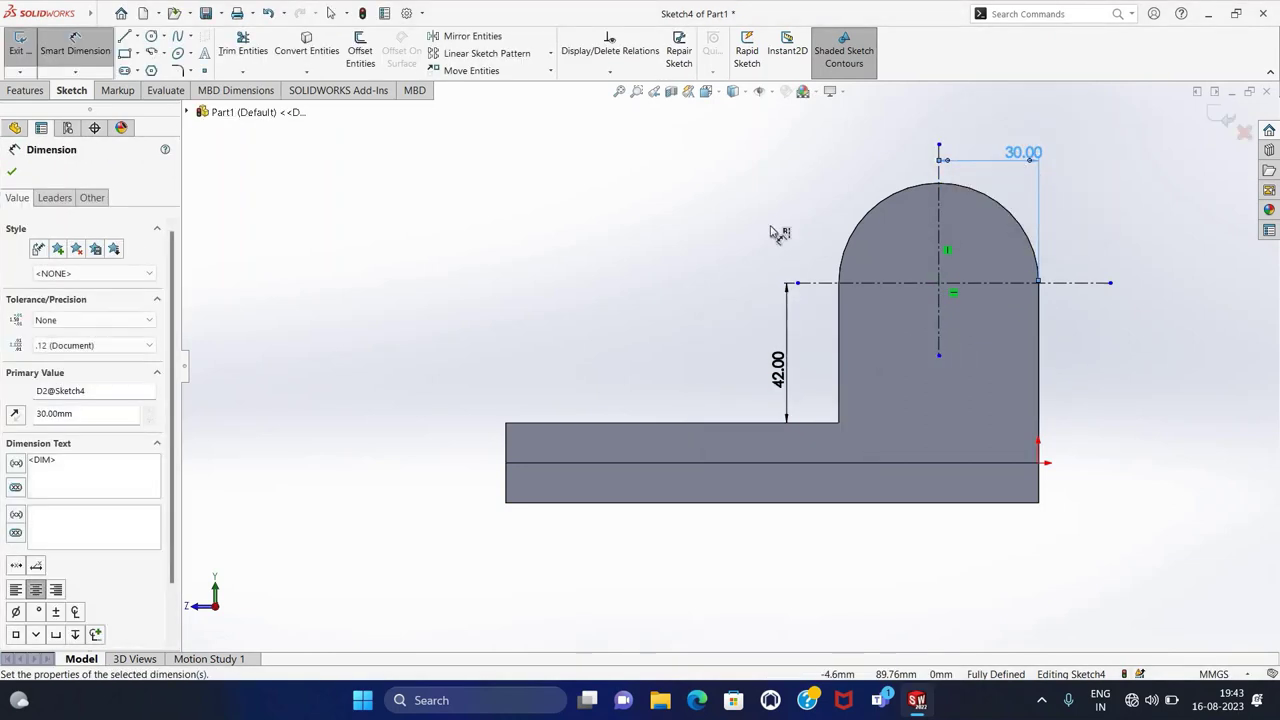
{"action": "left_click", "coordinate": [13, 173]}
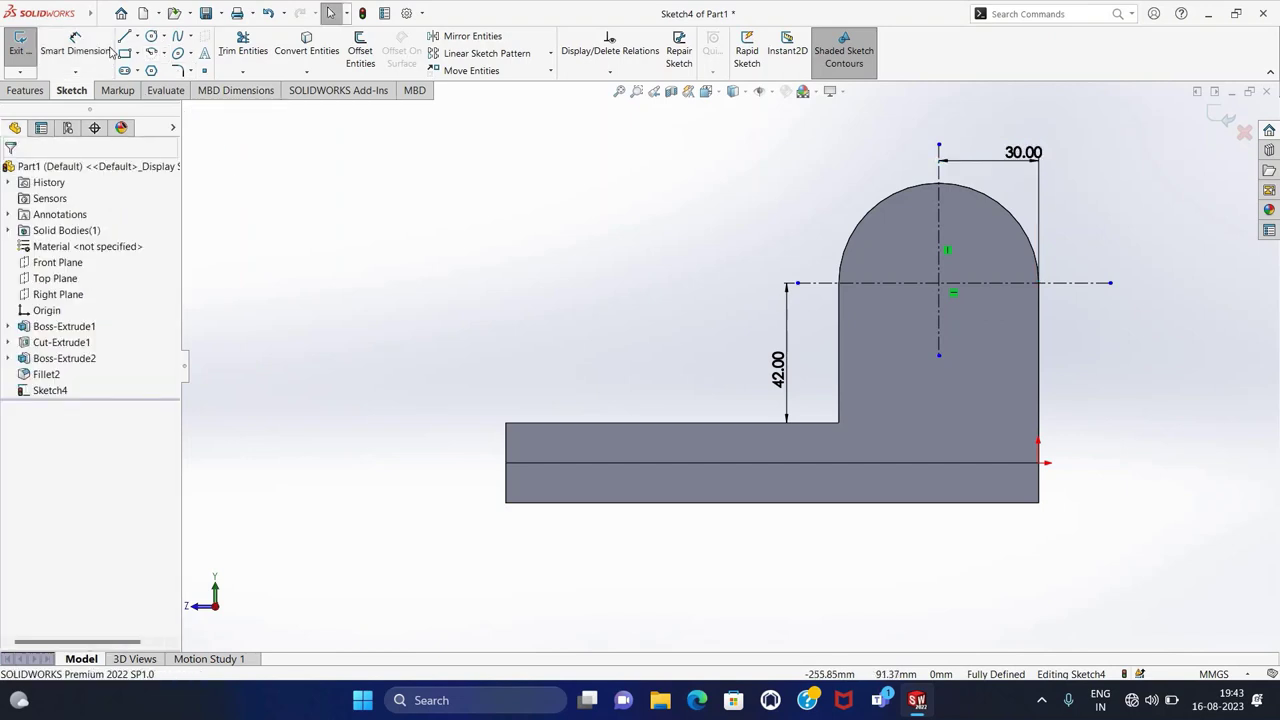
- Draw a 15 mm radius circle centred at the centerlines' crossing
{"action": "left_click", "coordinate": [152, 36]}
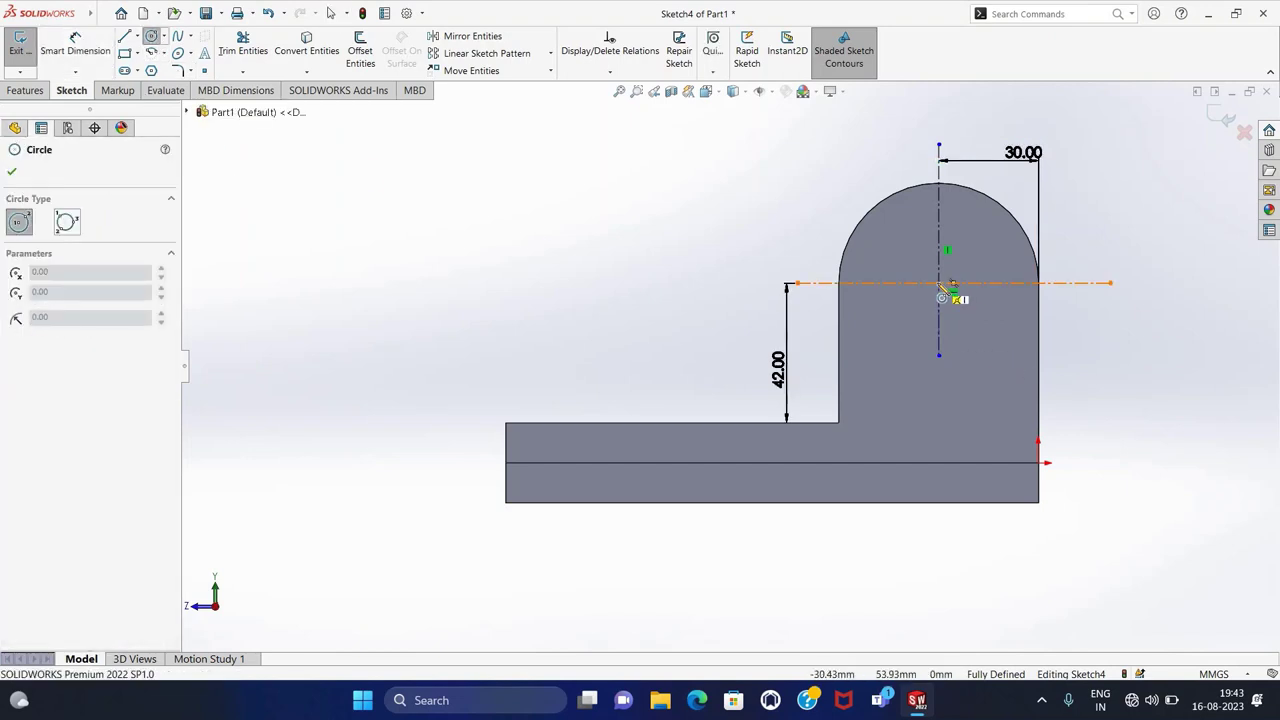
{"action": "scroll", "coordinate": [945, 305], "scroll_direction": "down", "scroll_amount": 5}
{"action": "left_click", "coordinate": [858, 292]}
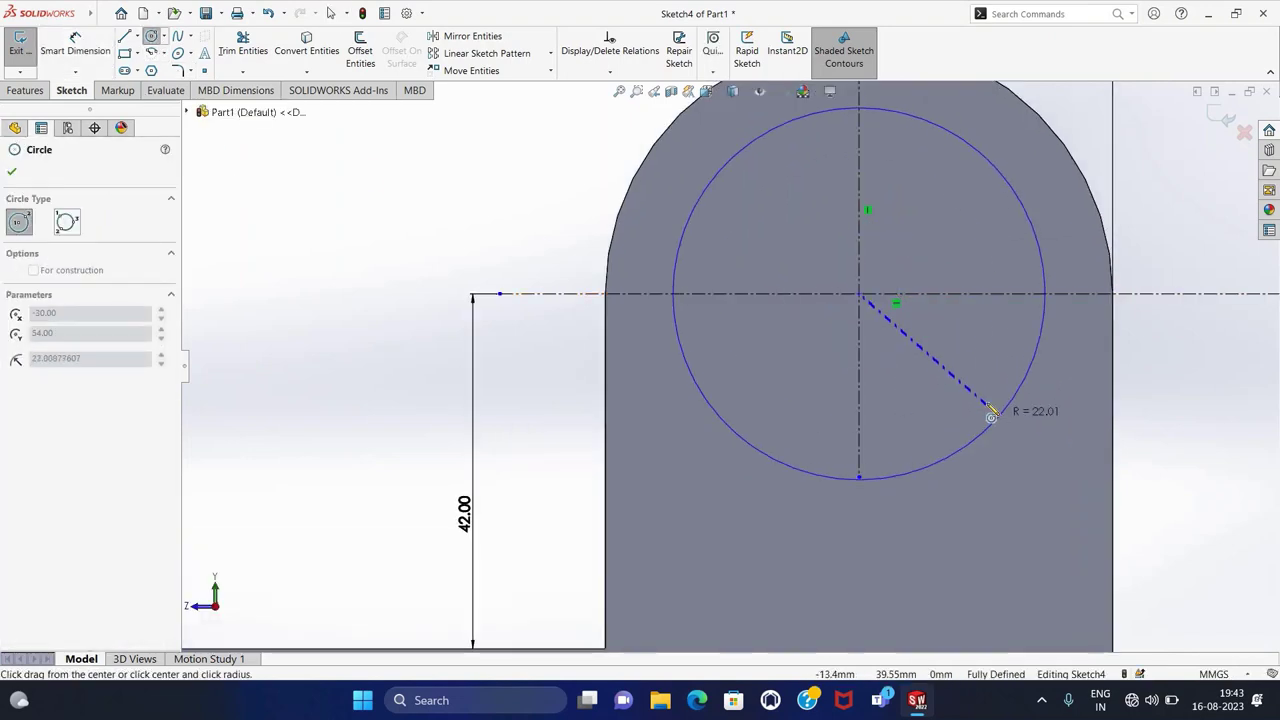
{"action": "scroll", "coordinate": [950, 400], "scroll_direction": "up", "scroll_amount": 2}
{"action": "left_click", "coordinate": [913, 382]}
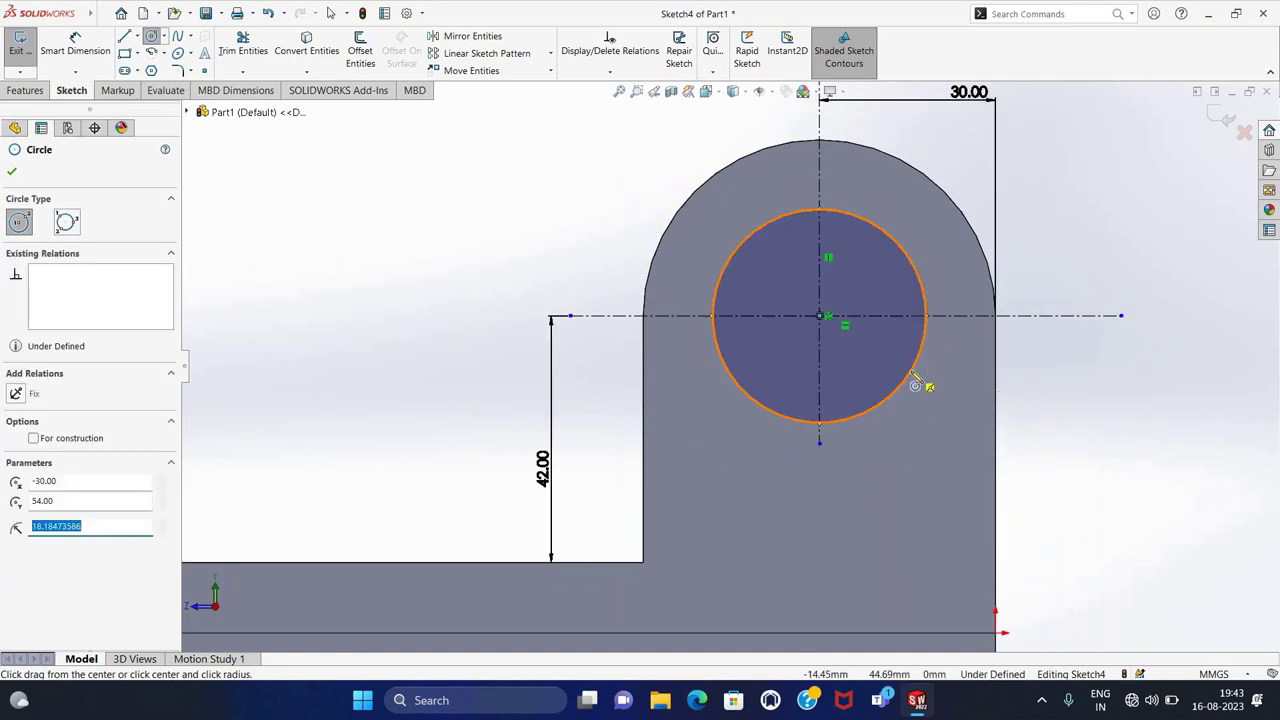
{"action": "type", "text": "15"}
{"action": "key", "text": "Return"}
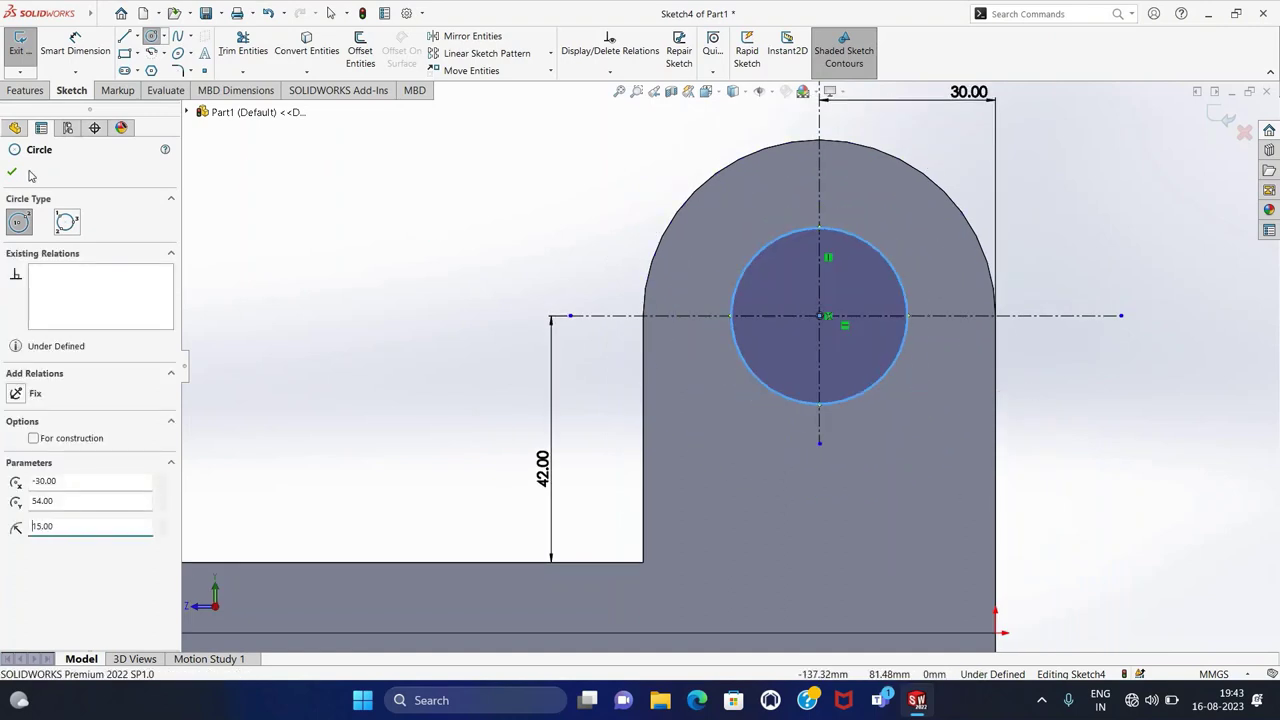
{"action": "left_click", "coordinate": [12, 171]}
{"action": "key", "text": "z"}
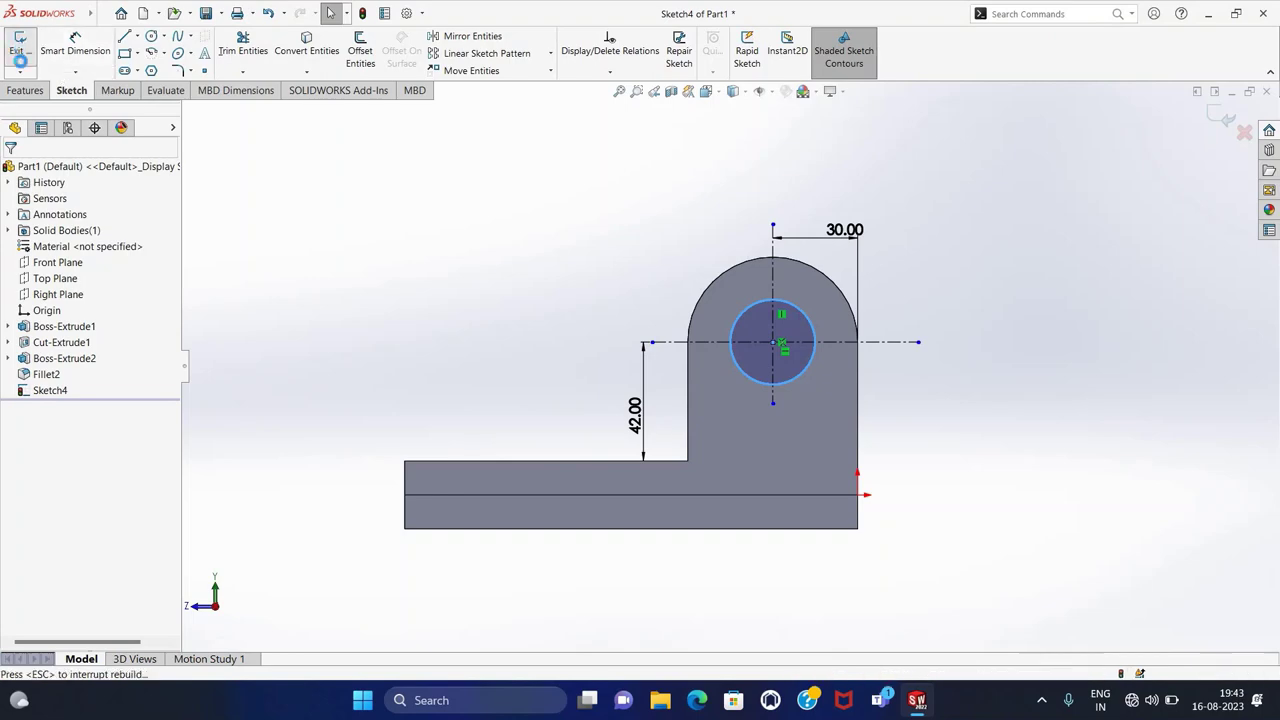
- Exit the sketch, switch to isometric view, and start an Extruded Cut of the circle
{"action": "left_click", "coordinate": [18, 45]}
{"action": "key", "text": "ctrl+7"}
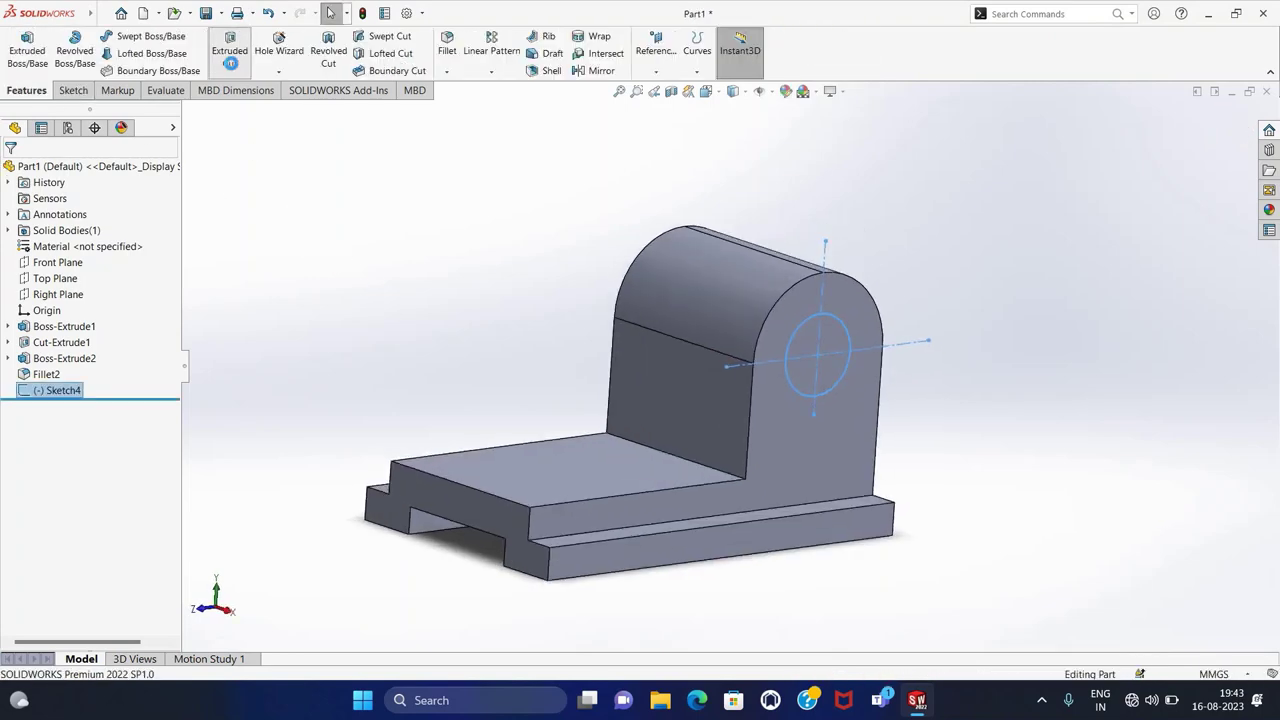
{"action": "left_click", "coordinate": [230, 50]}
{"action": "mouse_move", "coordinate": [374, 277]}
{"action": "middle_mouse_down"}
{"action": "mouse_move", "coordinate": [397, 369]}
{"action": "mouse_move", "coordinate": [438, 363]}
{"action": "mouse_move", "coordinate": [337, 277]}
{"action": "middle_mouse_up"}
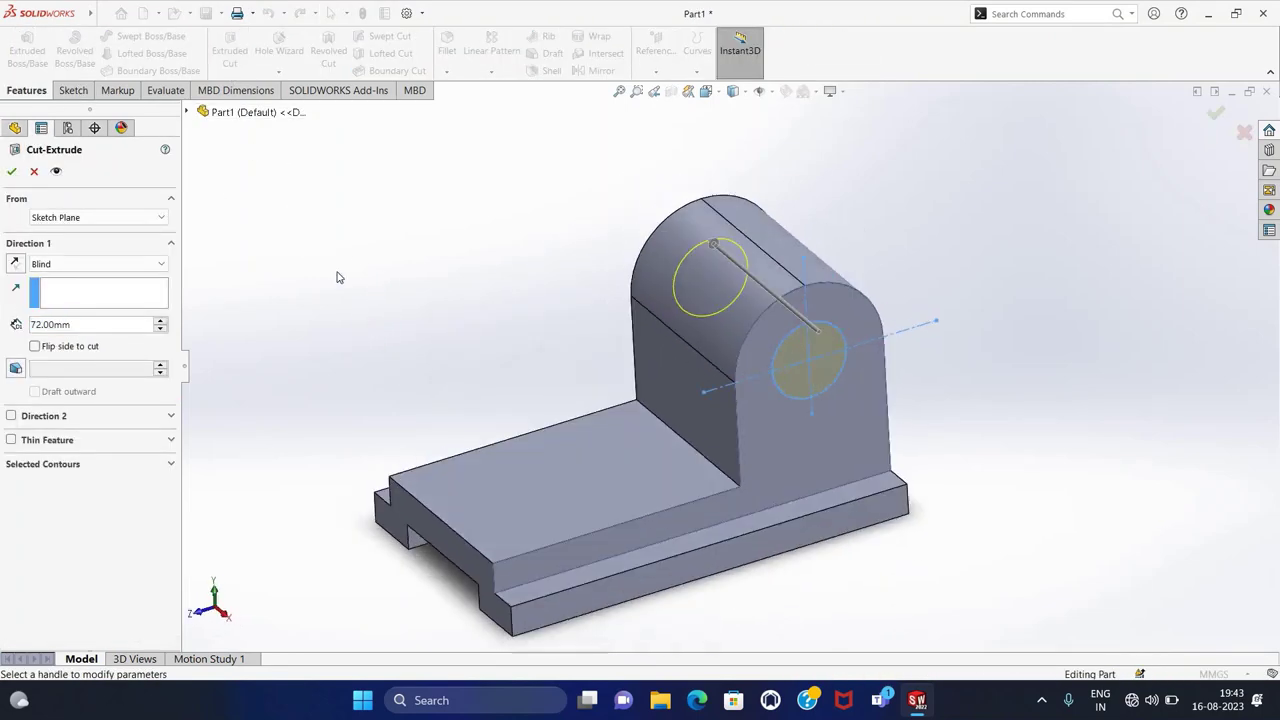
- Apply the hole cut and make the reference planes visible
{"action": "left_click", "coordinate": [12, 175]}
{"action": "middle_click_drag", "start_coordinate": [541, 331], "coordinate": [554, 283]}
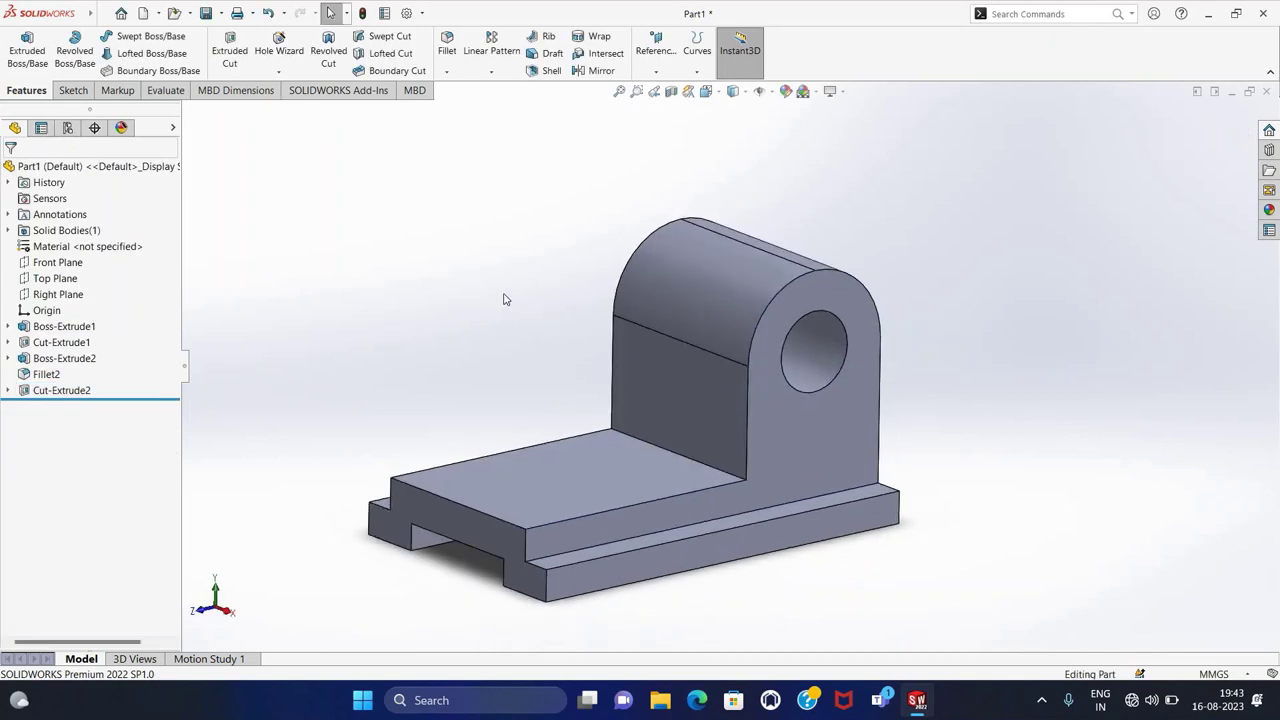
{"action": "left_click", "coordinate": [762, 92]}
{"action": "left_click", "coordinate": [780, 110]}
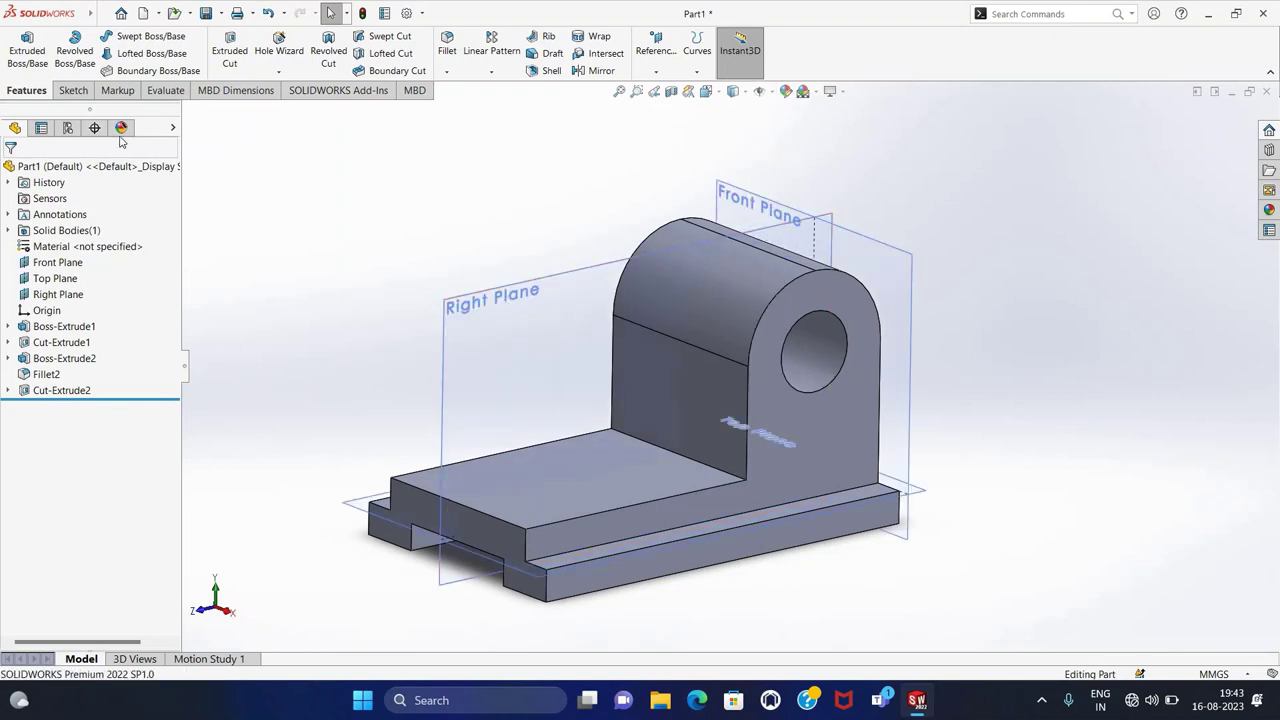
- Open a sketch on the Right Plane, orbit the view, then exit it empty
{"action": "left_click", "coordinate": [73, 90]}
{"action": "left_click", "coordinate": [20, 45]}
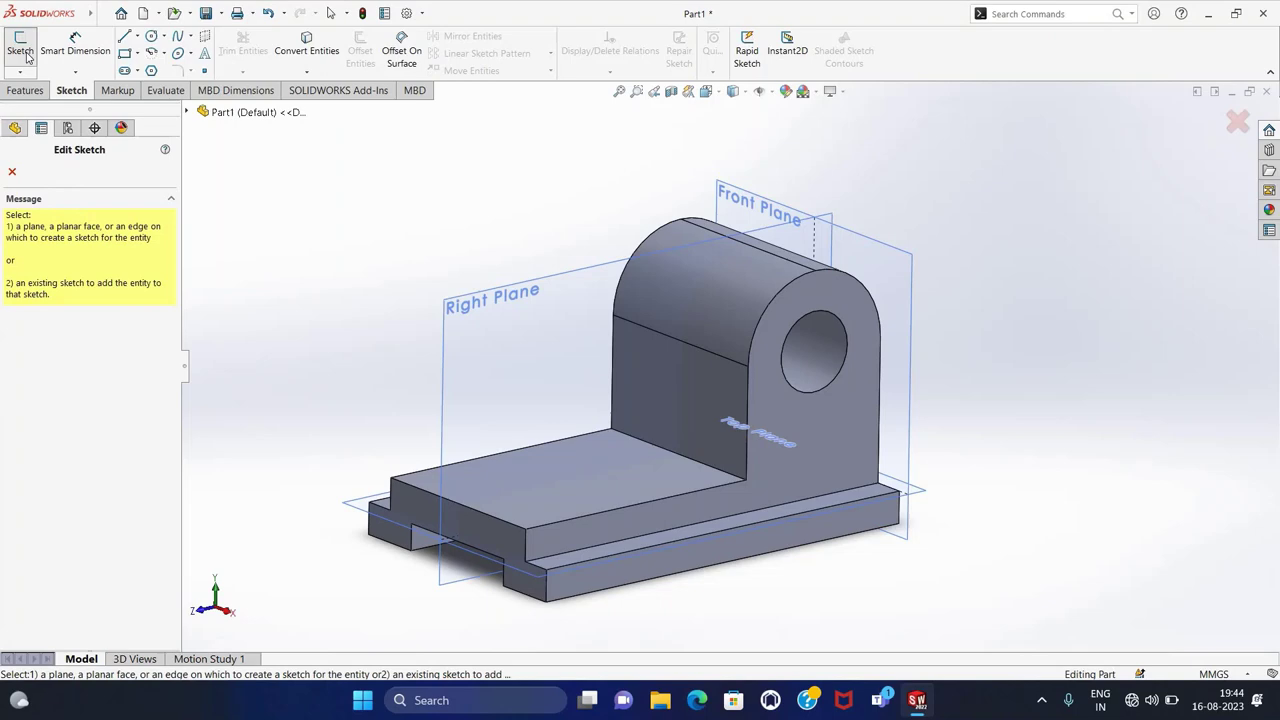
{"action": "left_click", "coordinate": [480, 320]}
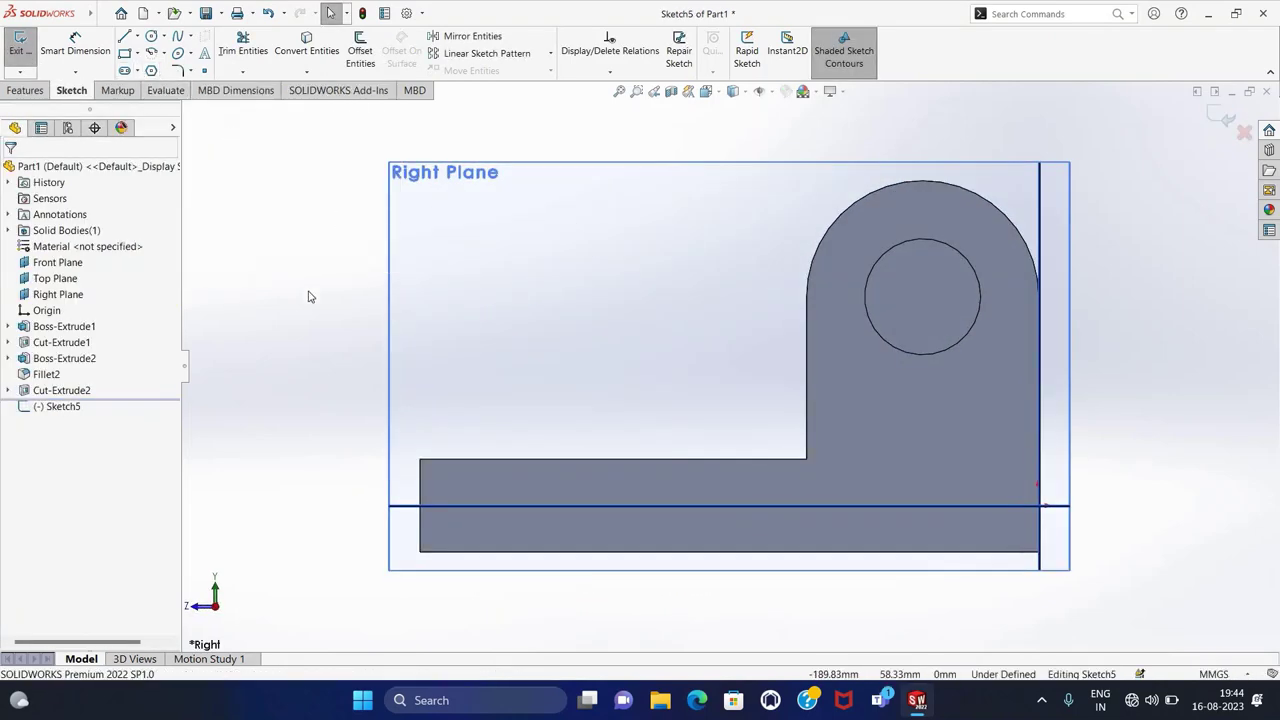
{"action": "mouse_move", "coordinate": [260, 290]}
{"action": "middle_mouse_down"}
{"action": "mouse_move", "coordinate": [312, 297]}
{"action": "mouse_move", "coordinate": [451, 395]}
{"action": "mouse_move", "coordinate": [357, 363]}
{"action": "middle_mouse_up"}
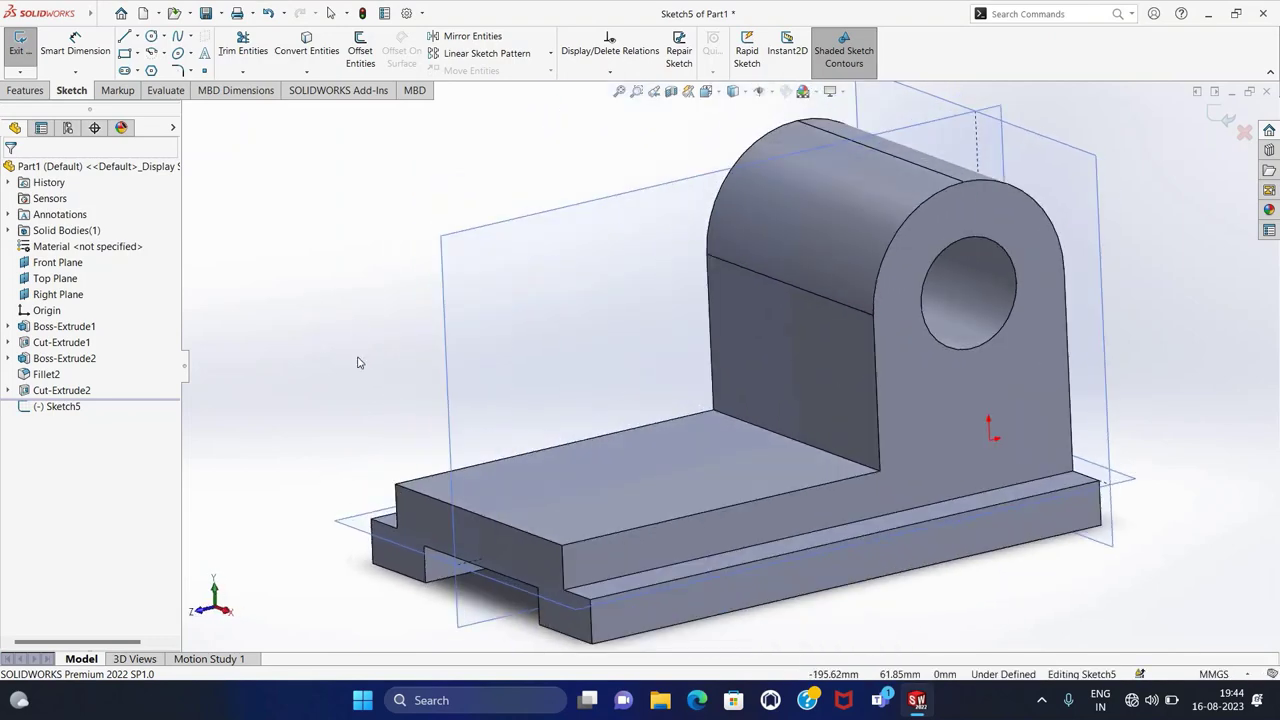
{"action": "left_click", "coordinate": [22, 48]}
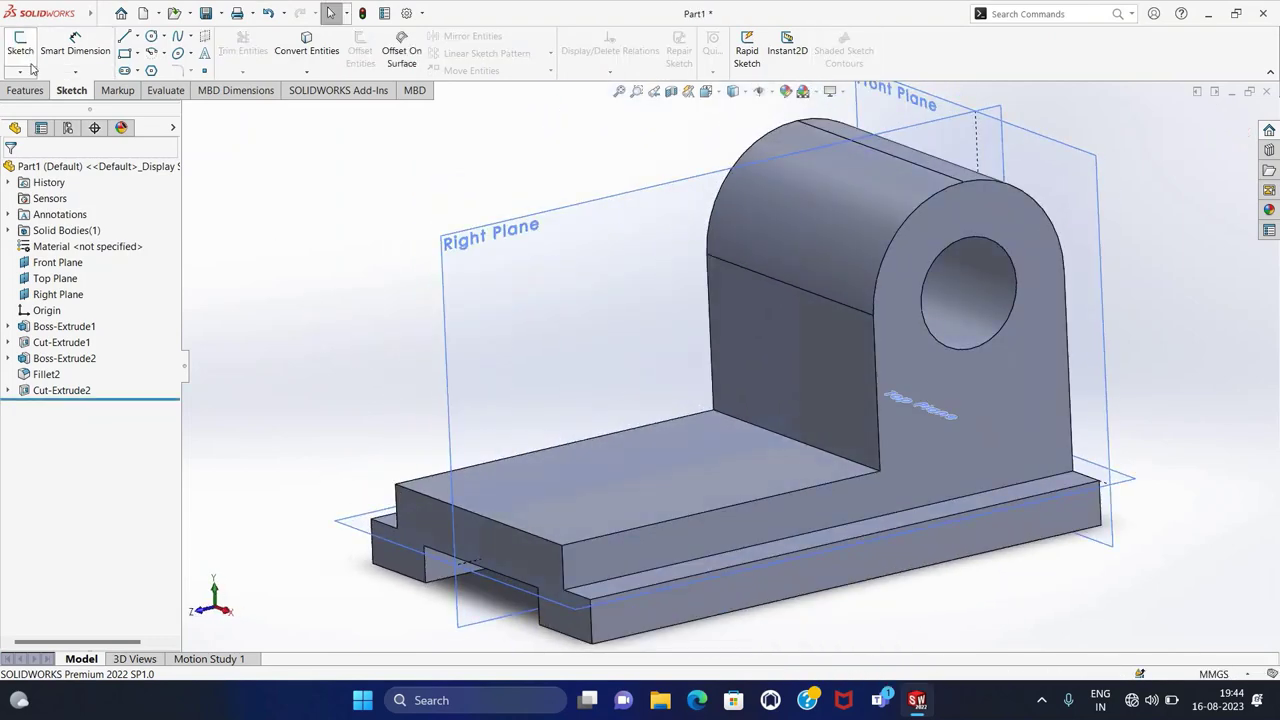
- Deepen Cut-Extrude2 to 82 mm, then start a new sketch on the Right Plane
{"action": "right_click", "coordinate": [82, 396]}
{"action": "left_click", "coordinate": [90, 354]}
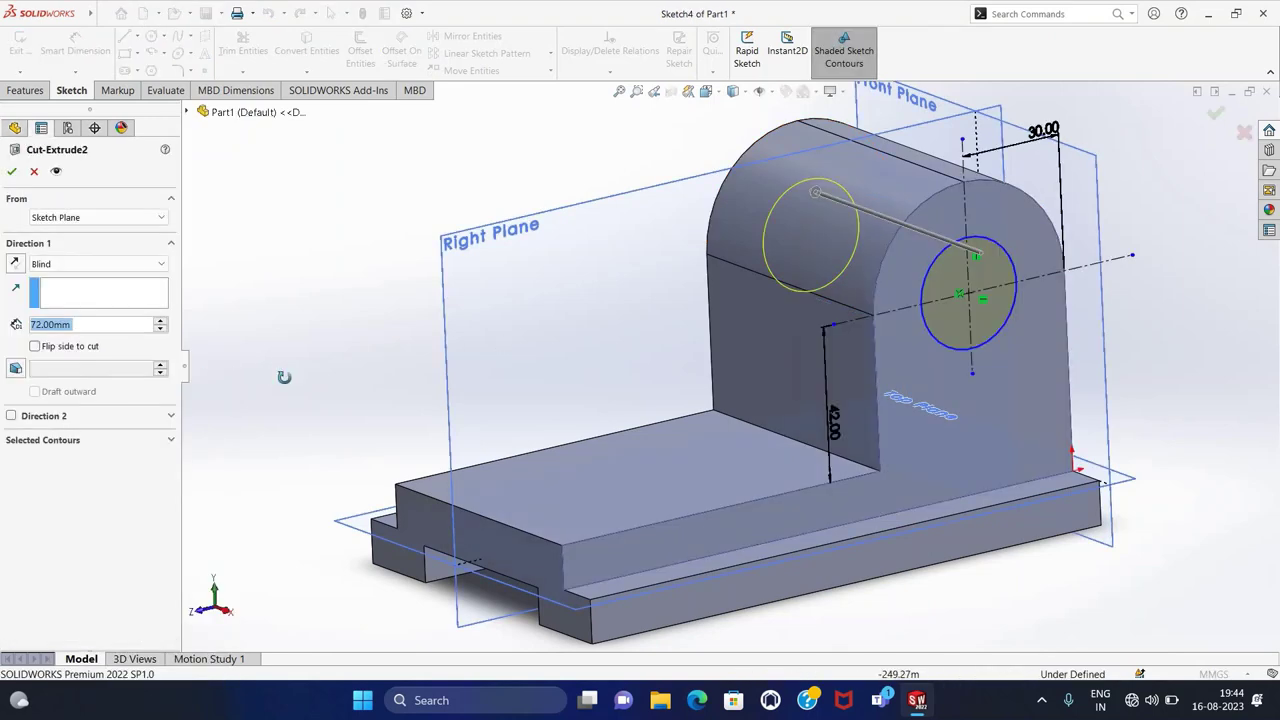
{"action": "left_click", "coordinate": [159, 320]}
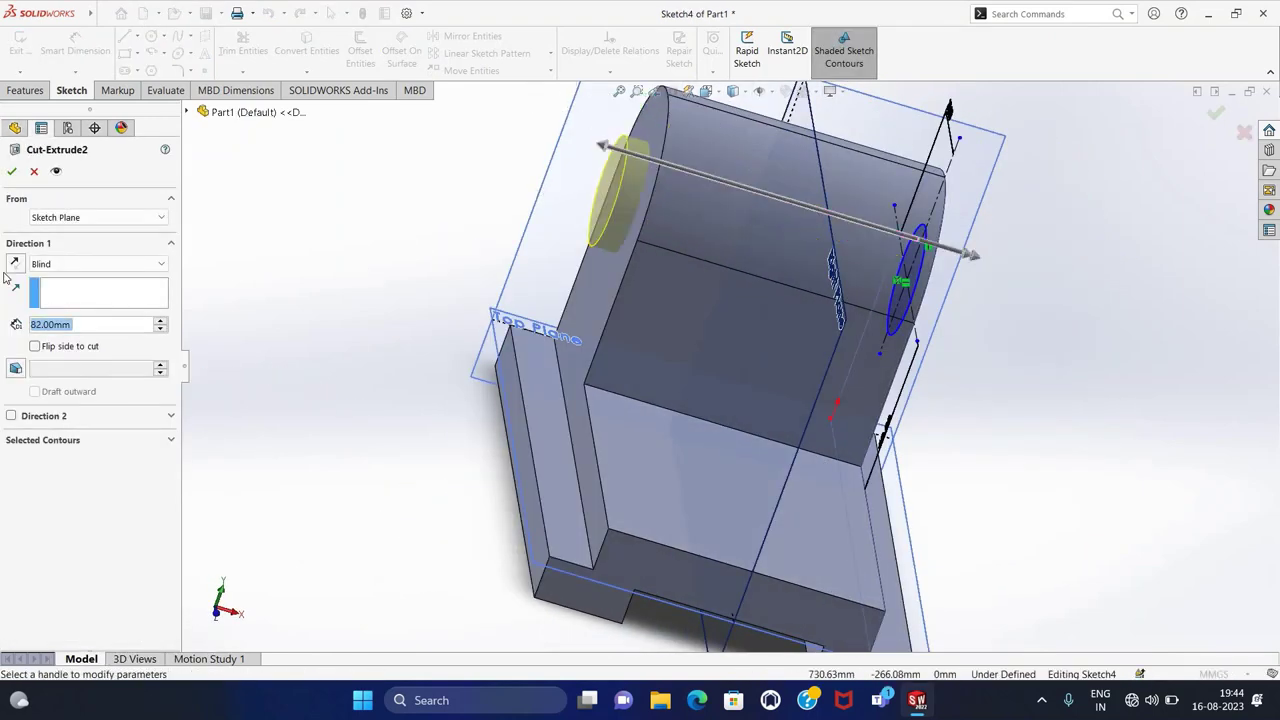
{"action": "left_click", "coordinate": [12, 171]}
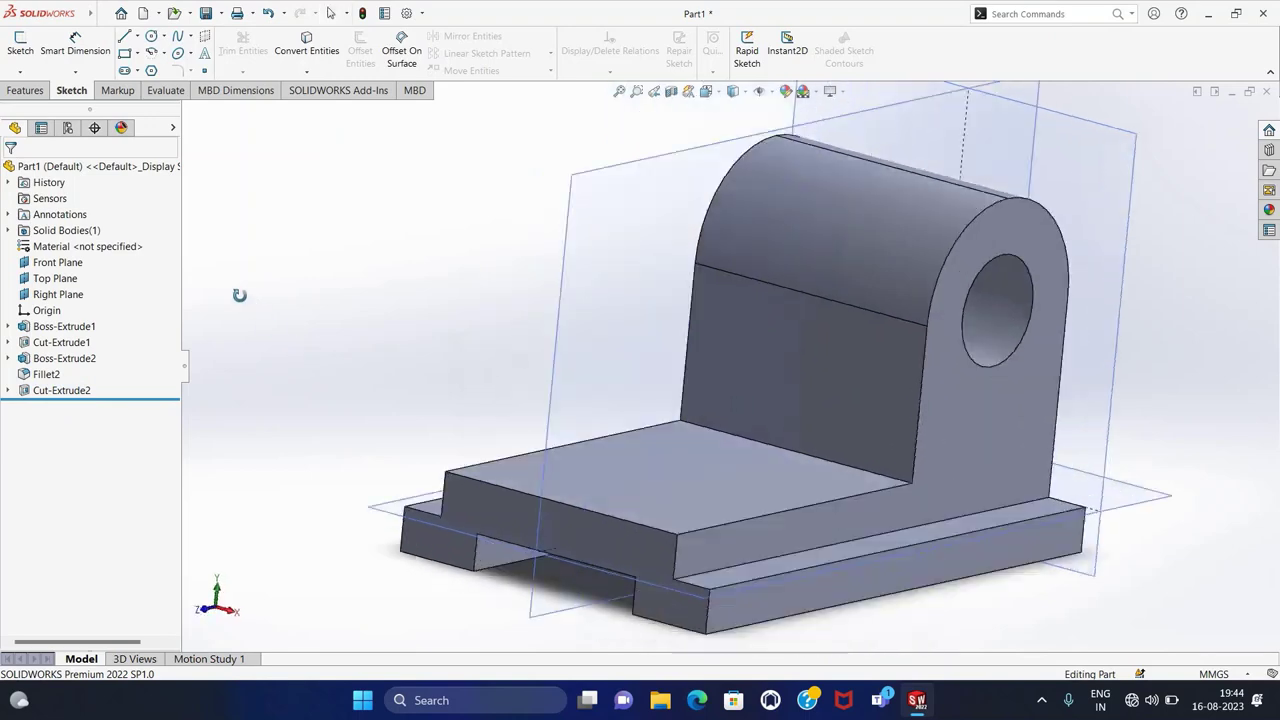
{"action": "left_click", "coordinate": [20, 45]}
{"action": "left_click", "coordinate": [501, 204]}
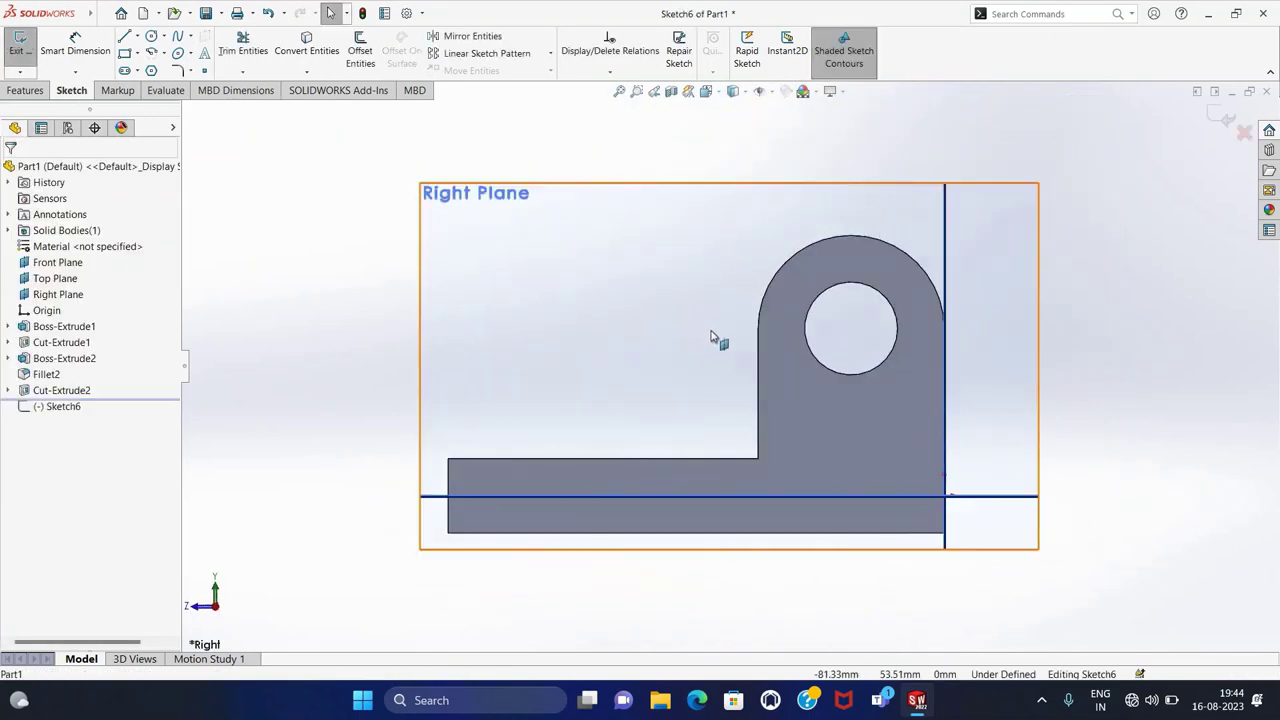
- Draw a circle concentric with the hole, sized to the upright's rounded top
{"action": "left_click", "coordinate": [9, 391]}
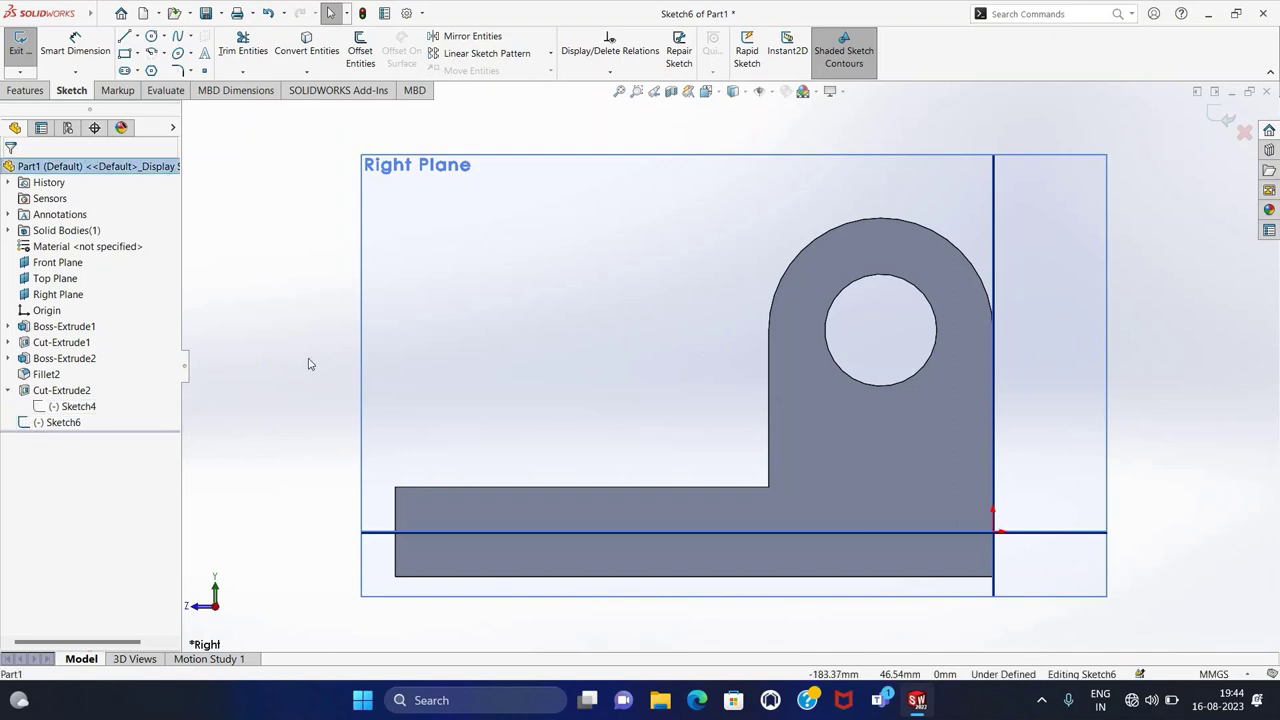
{"action": "left_click", "coordinate": [8, 391]}
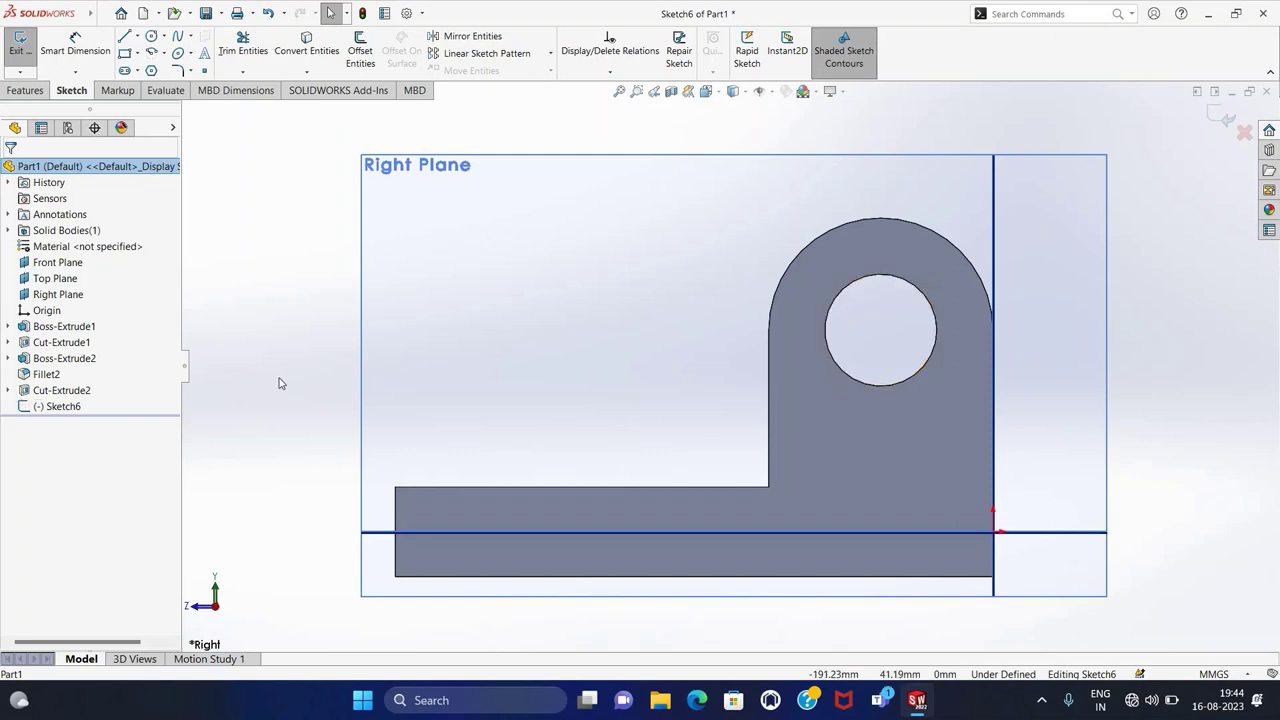
{"action": "left_click", "coordinate": [151, 36]}
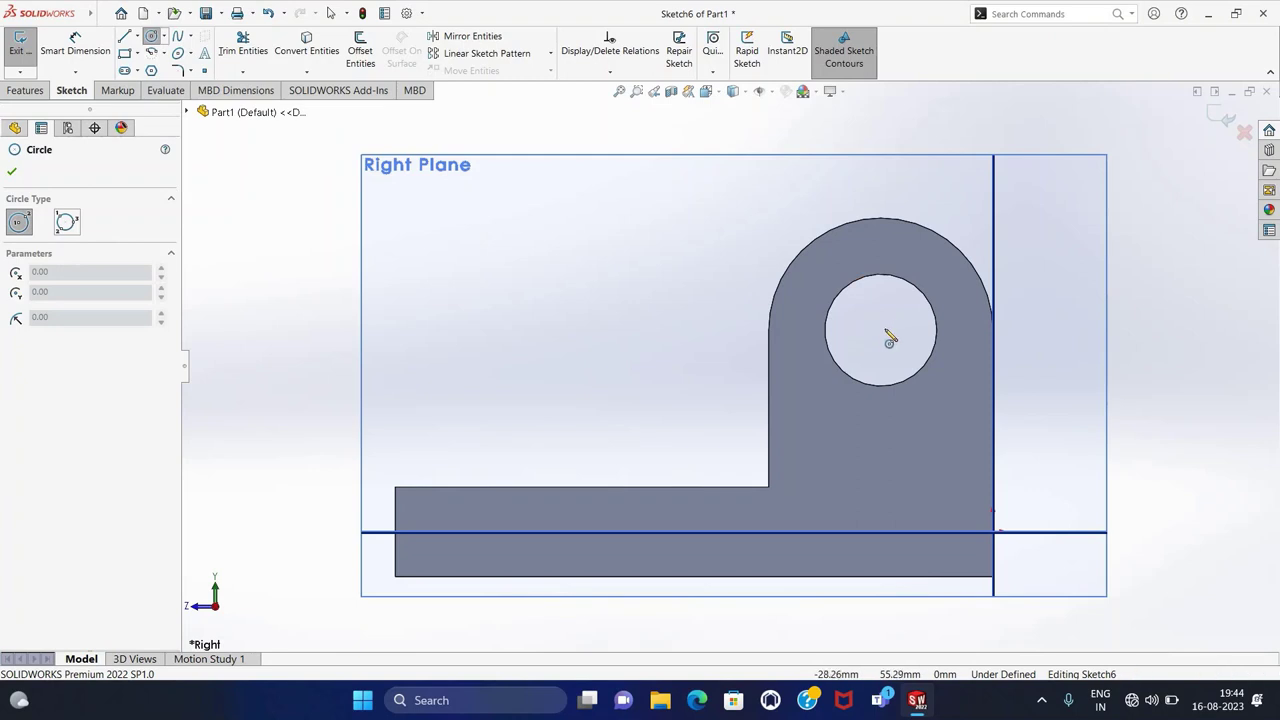
{"action": "left_click", "coordinate": [881, 331]}
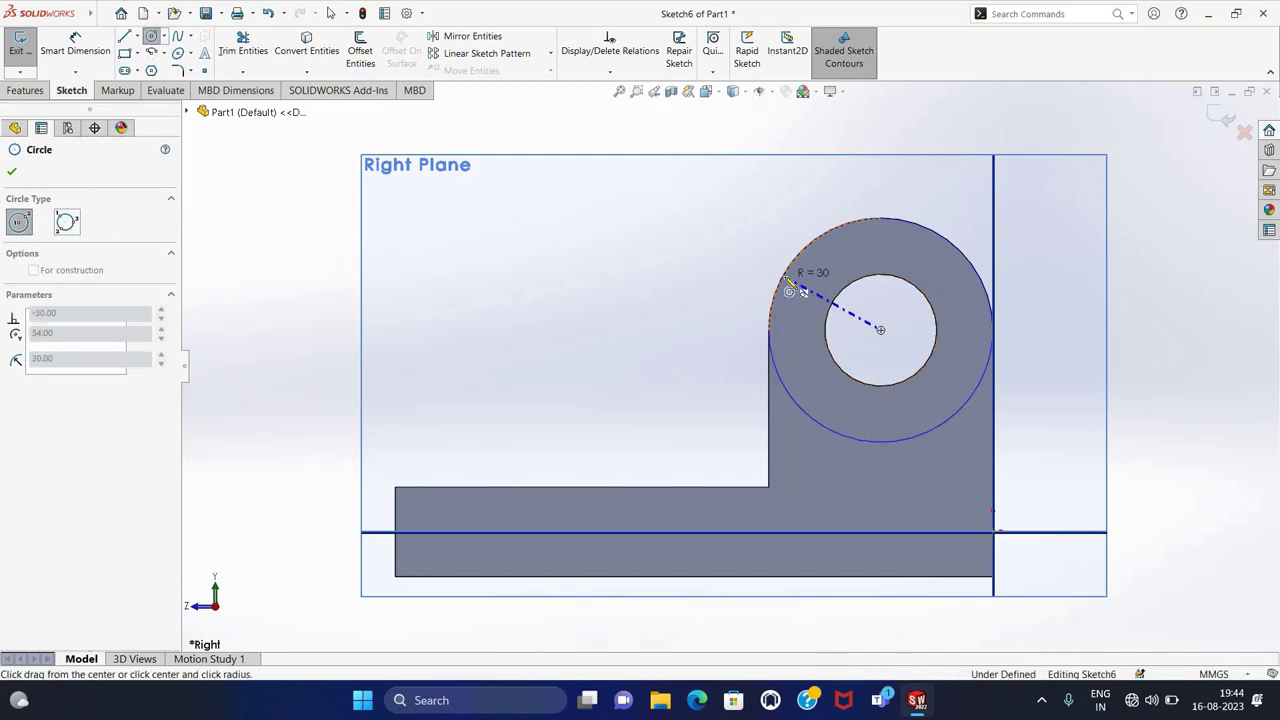
{"action": "left_click", "coordinate": [797, 282]}
{"action": "key", "text": "Escape"}
- Draw the rib's slanted line from the base's left corner to the circle, plus its bottom and vertical edges
{"action": "key", "text": "l"}
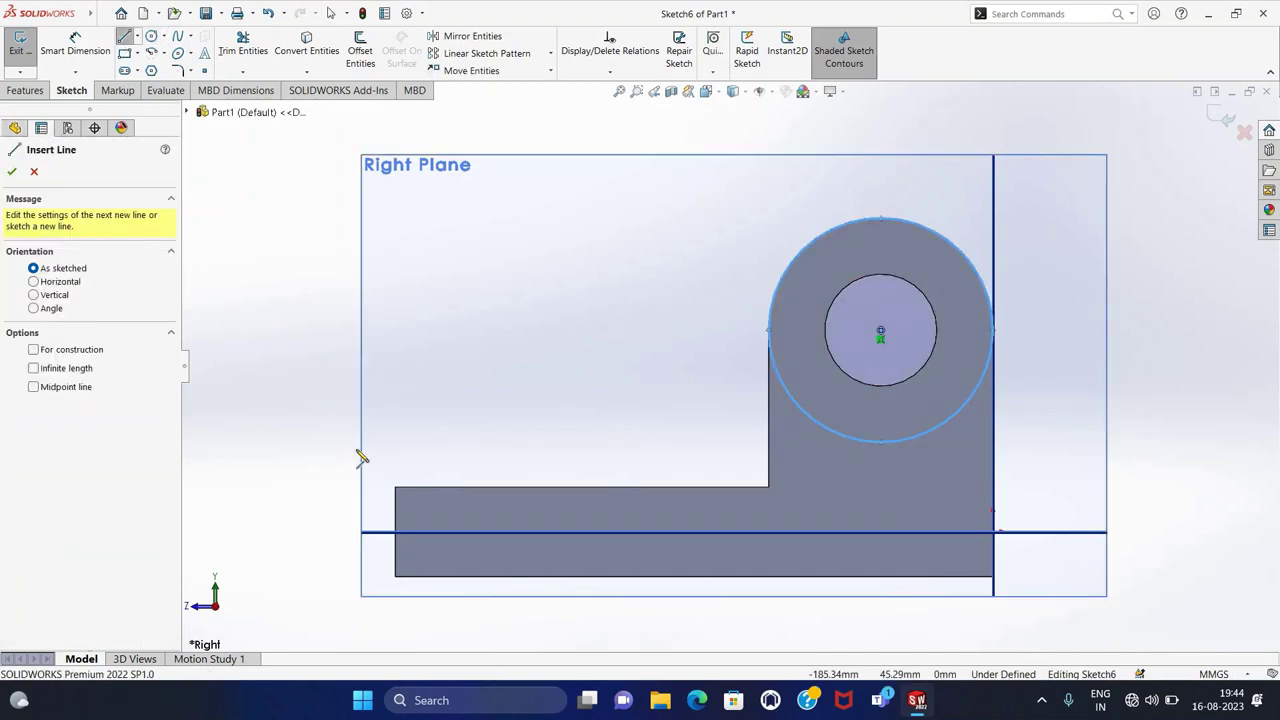
{"action": "left_click", "coordinate": [396, 488]}
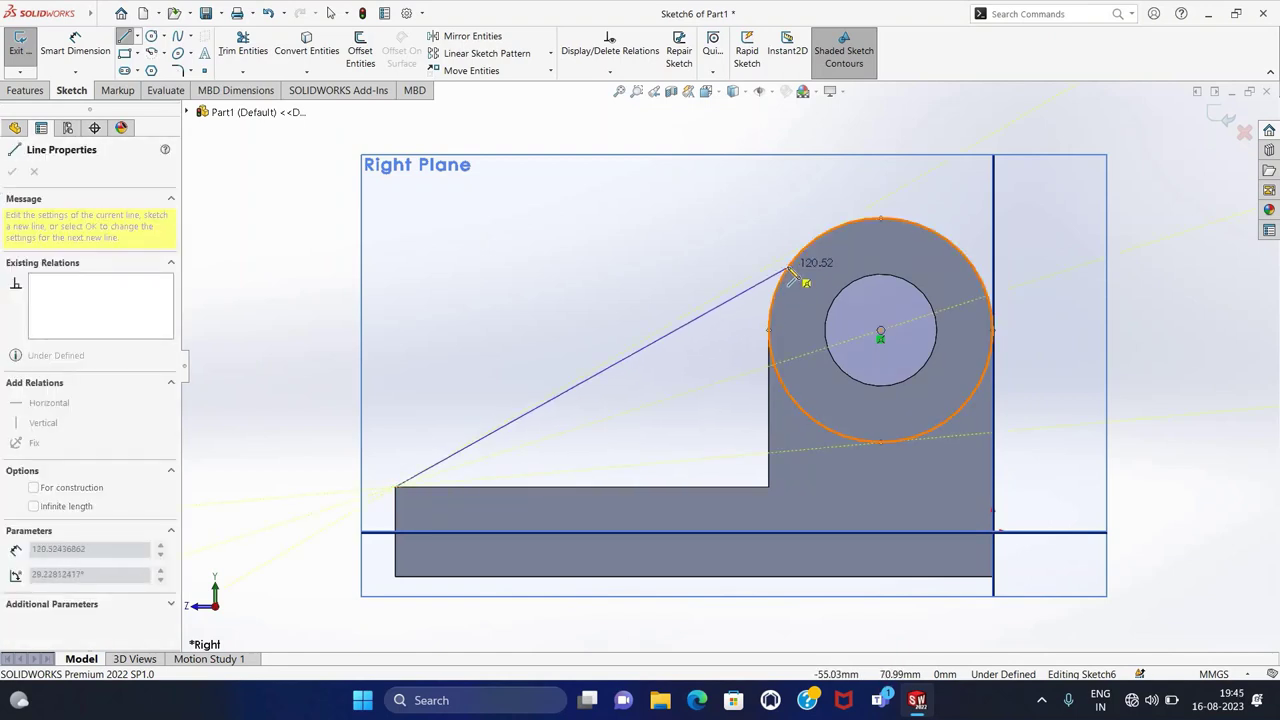
{"action": "left_click", "coordinate": [792, 270]}
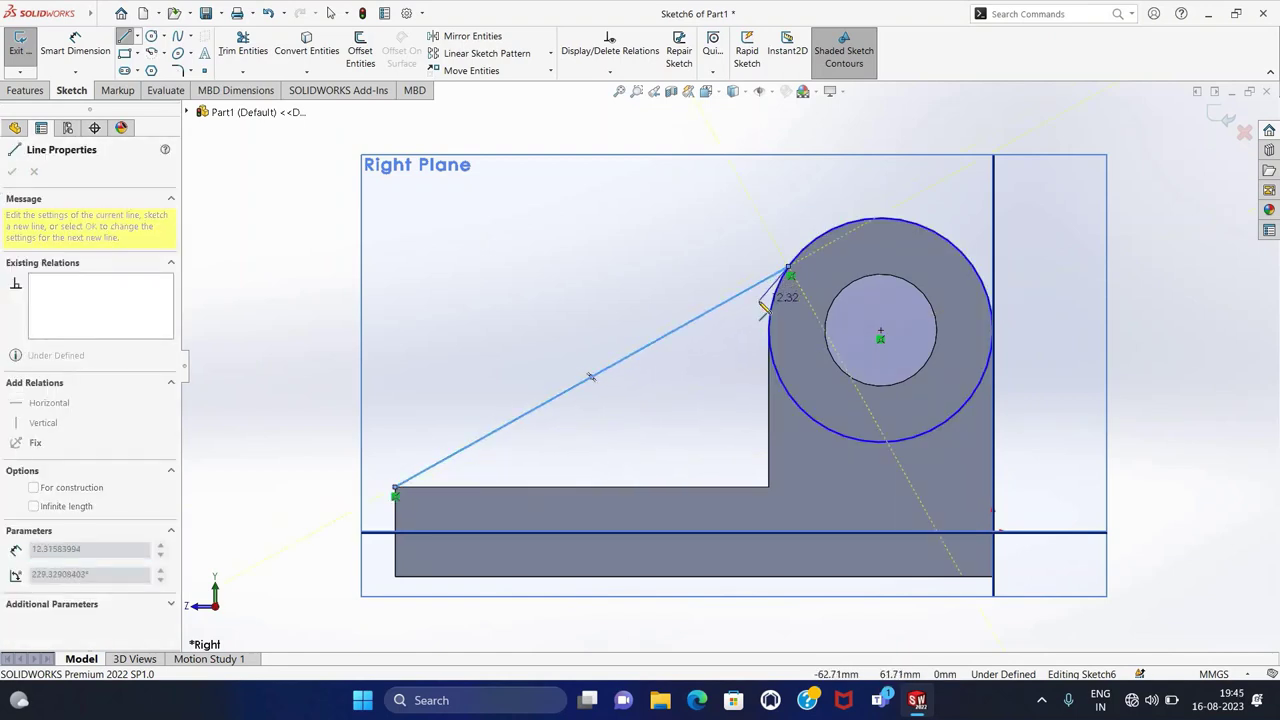
{"action": "key", "text": "Escape"}
{"action": "key", "text": "l"}
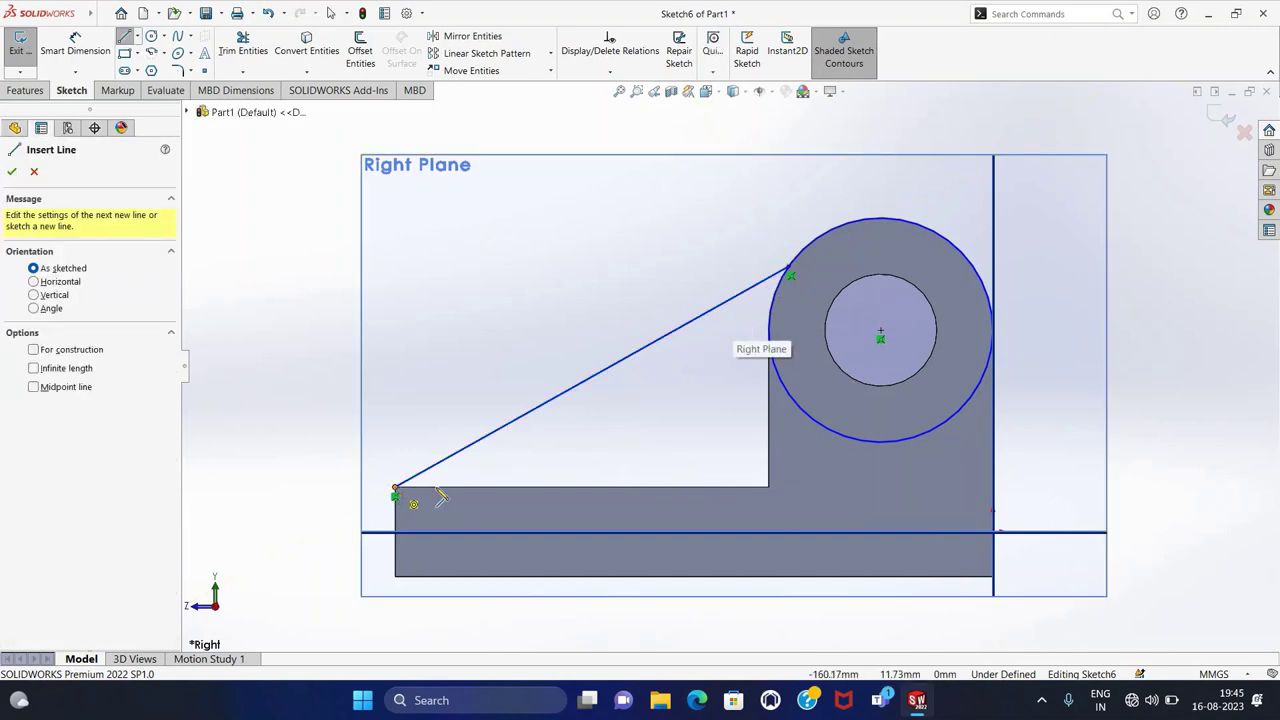
{"action": "left_click", "coordinate": [395, 489]}
{"action": "left_click", "coordinate": [768, 488]}
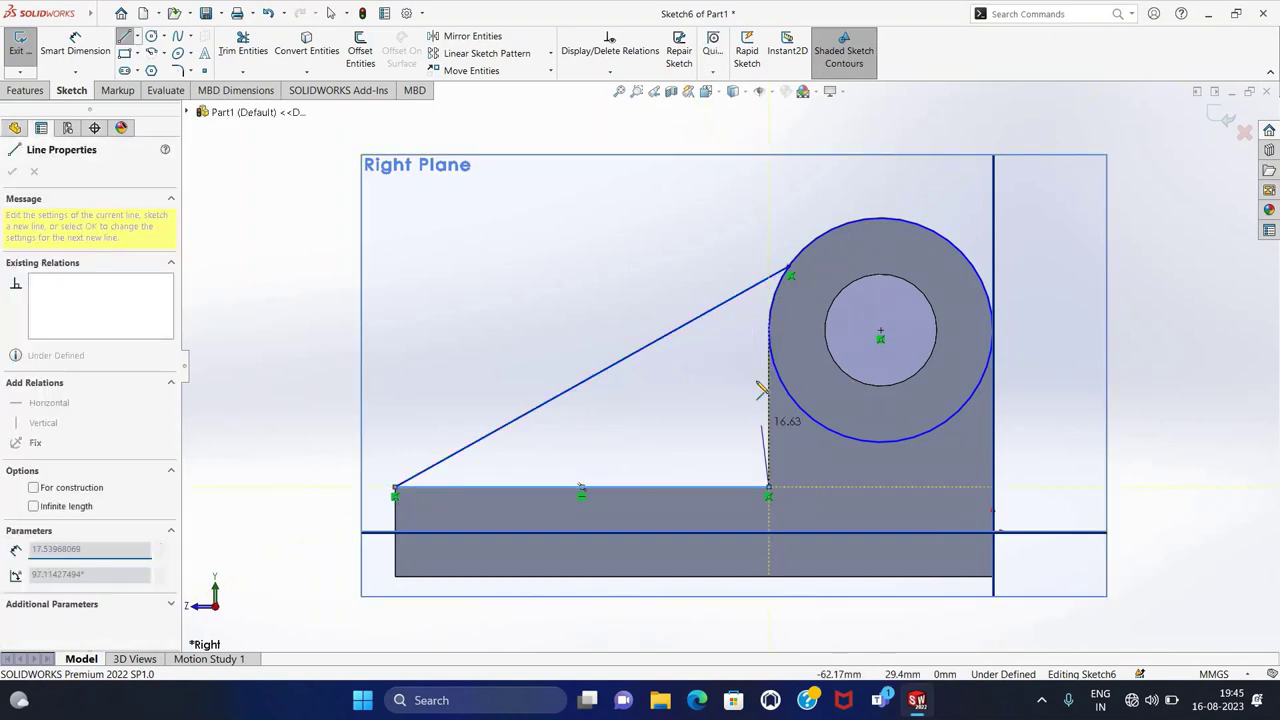
{"action": "left_click", "coordinate": [769, 331]}
{"action": "key", "text": "Escape"}
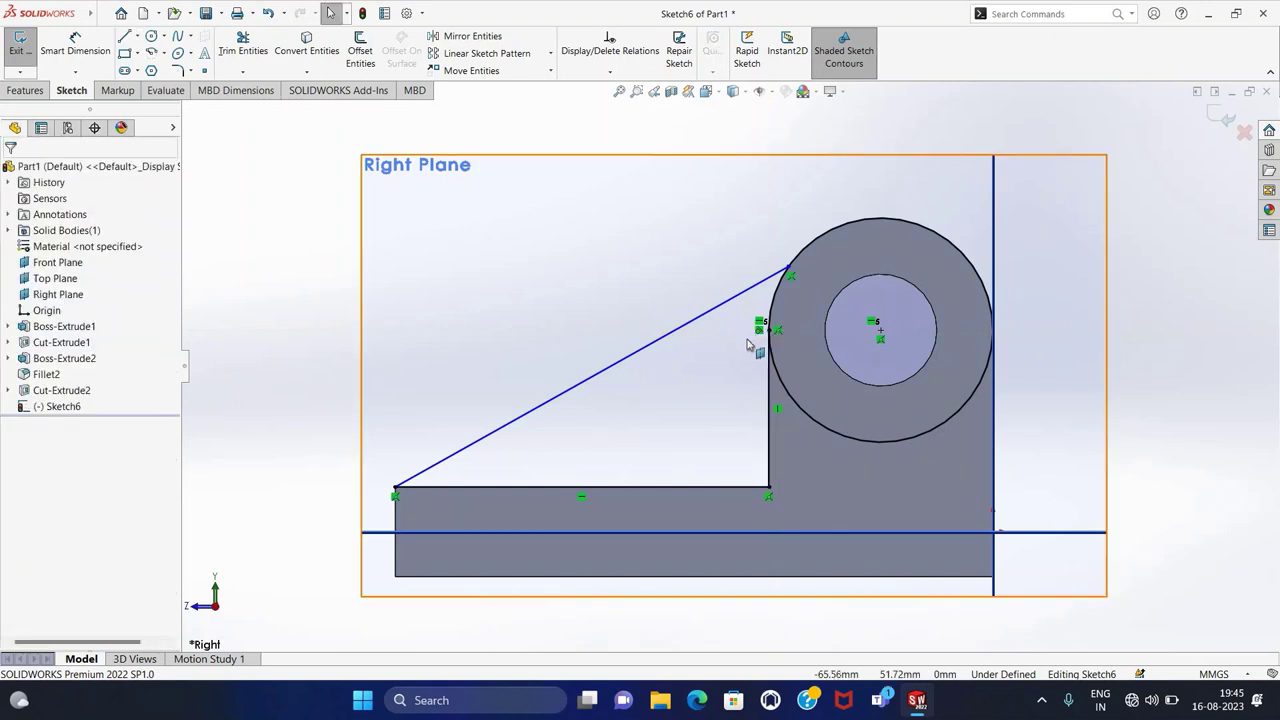
- Make the slanted line tangent to the circle, trim the excess arc, and exit the sketch
{"action": "left_click", "coordinate": [748, 287]}
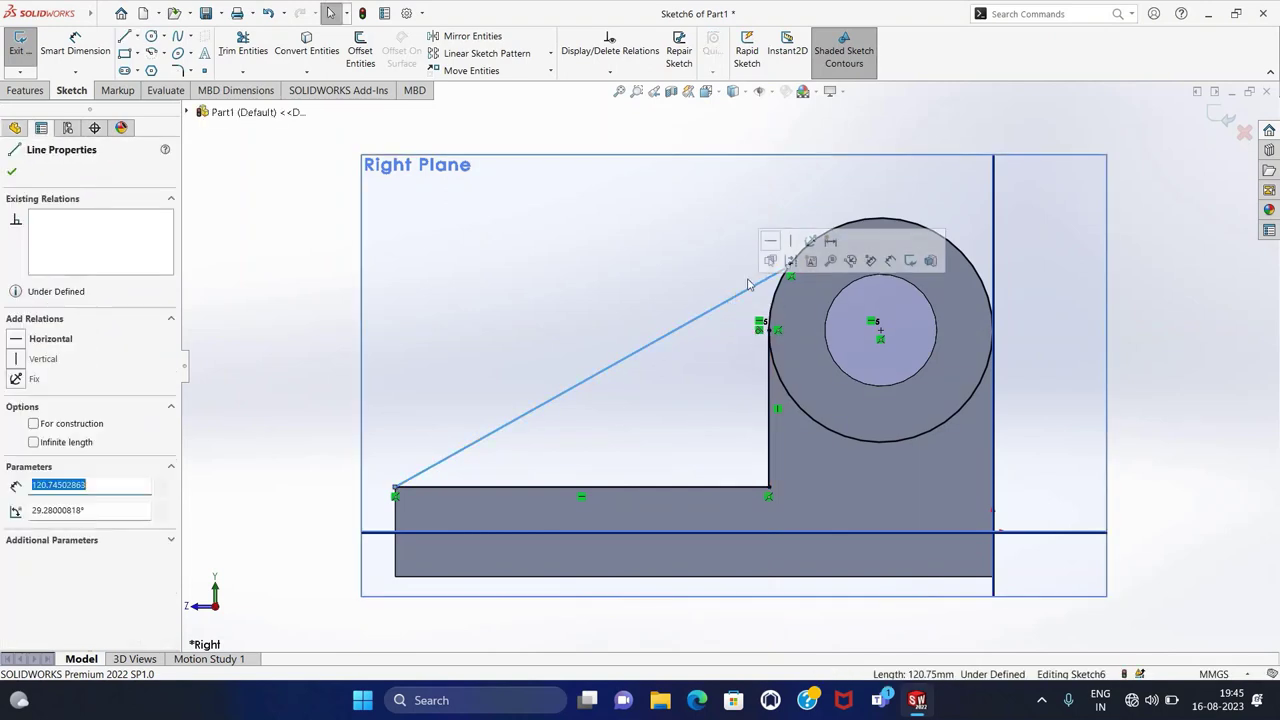
{"action": "left_click", "coordinate": [793, 258], "text": "ctrl"}
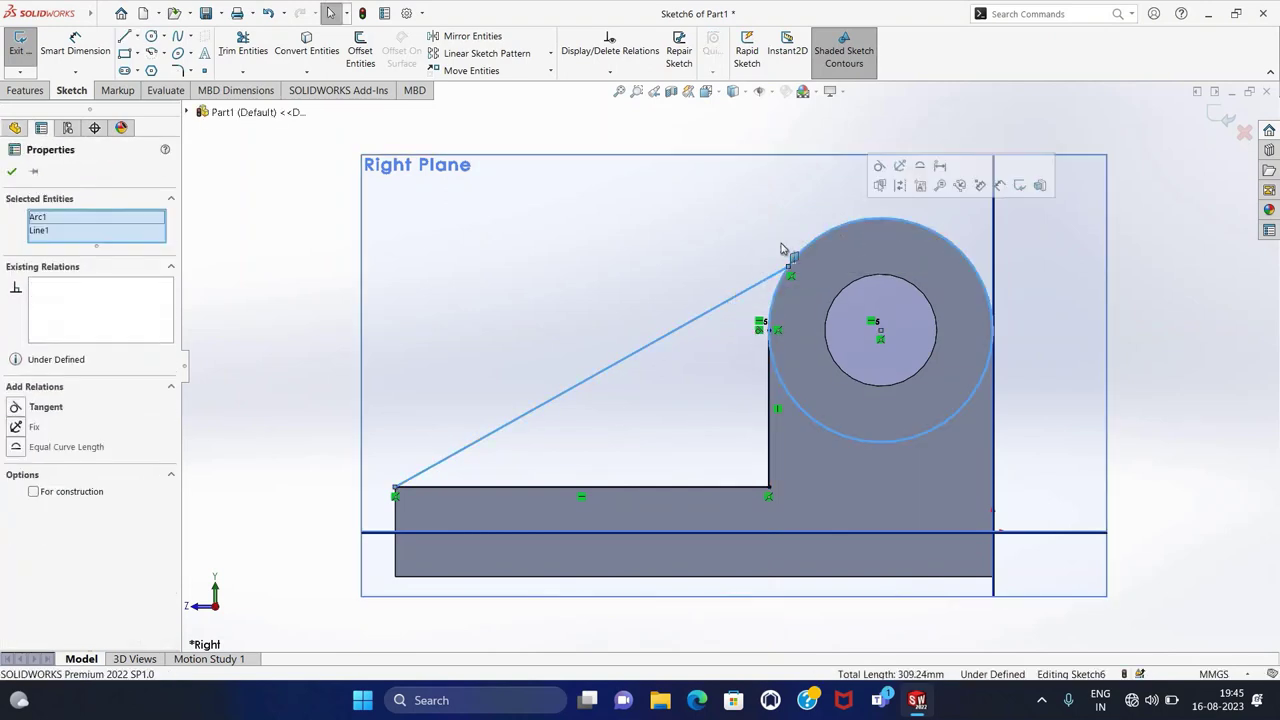
{"action": "left_click", "coordinate": [17, 408]}
{"action": "left_click", "coordinate": [238, 347]}
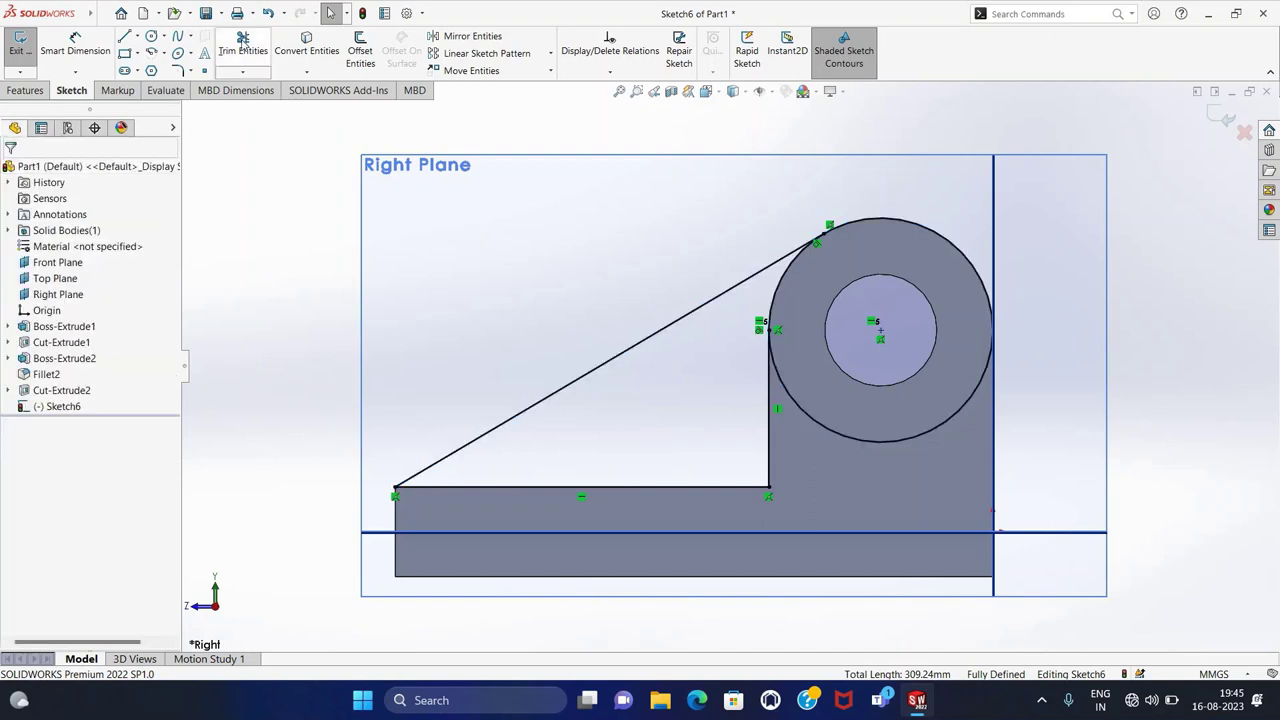
{"action": "left_click", "coordinate": [243, 42]}
{"action": "left_click", "coordinate": [881, 217]}
{"action": "key", "text": "Escape"}
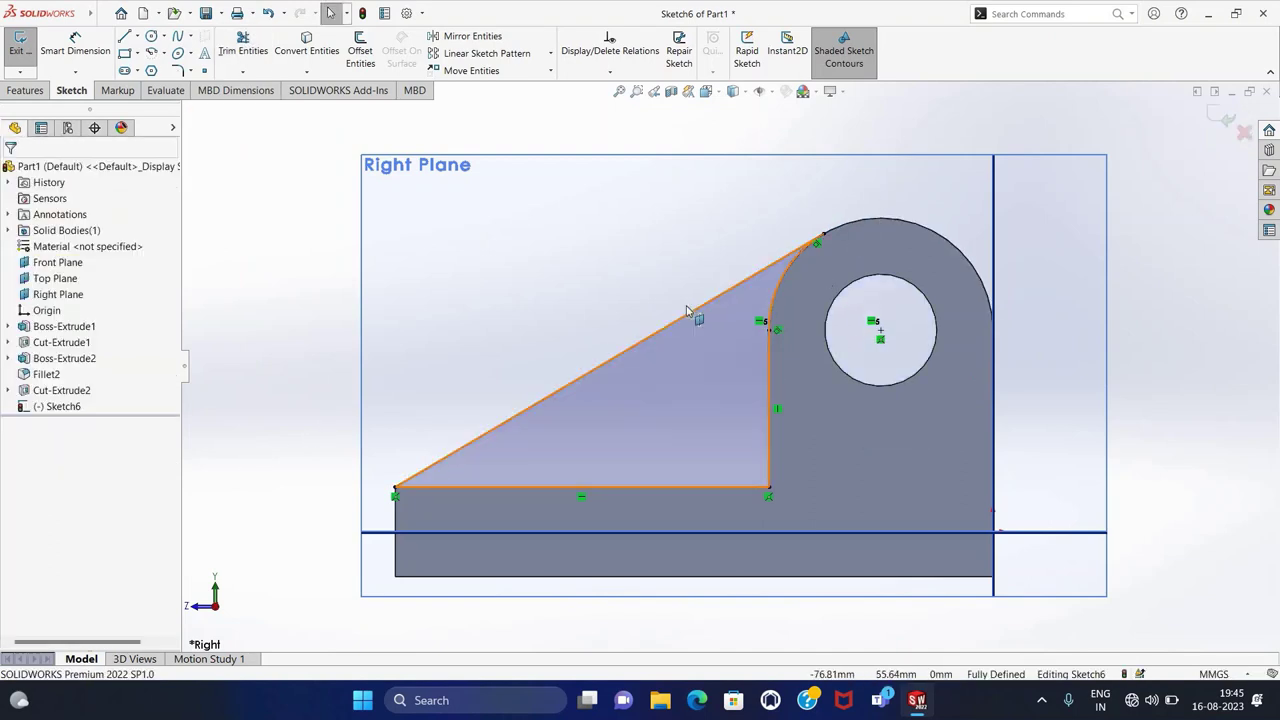
{"action": "left_click", "coordinate": [19, 42]}
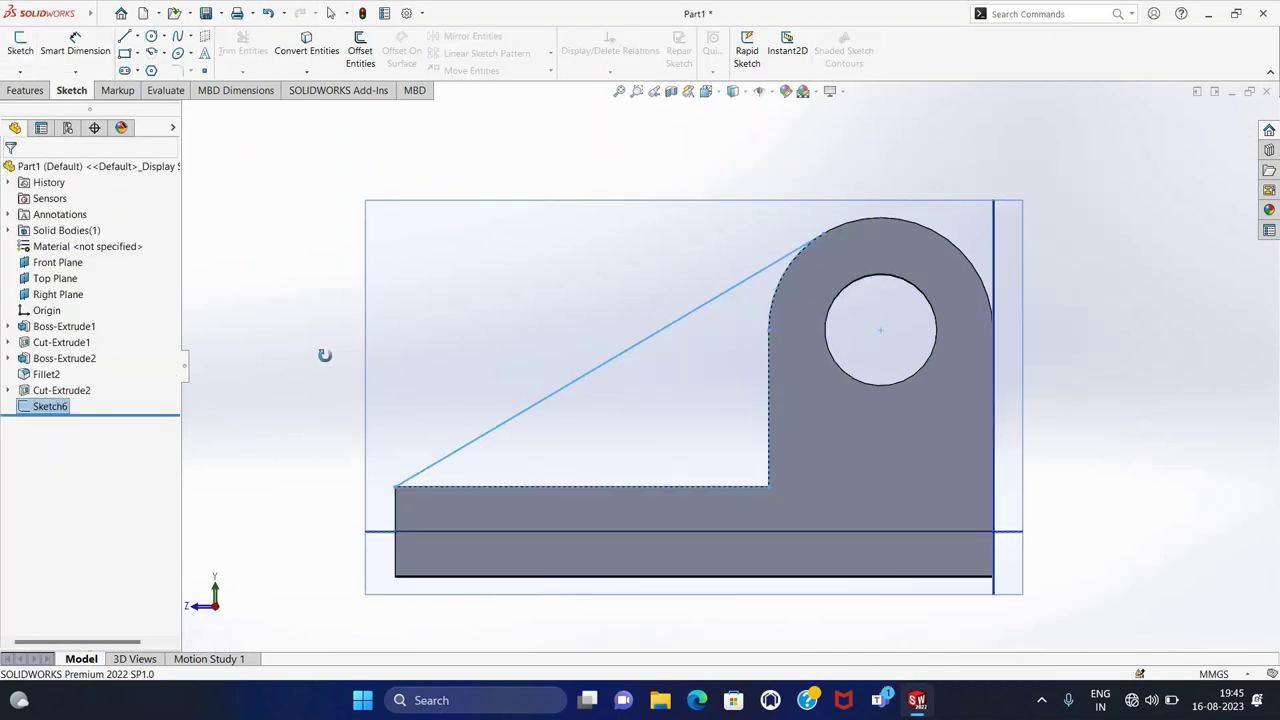
- Hide the reference planes and extrude the triangular rib 12 mm with Mid Plane end condition
{"action": "left_click", "coordinate": [770, 91]}
{"action": "left_click", "coordinate": [779, 166]}
{"action": "left_click", "coordinate": [26, 90]}
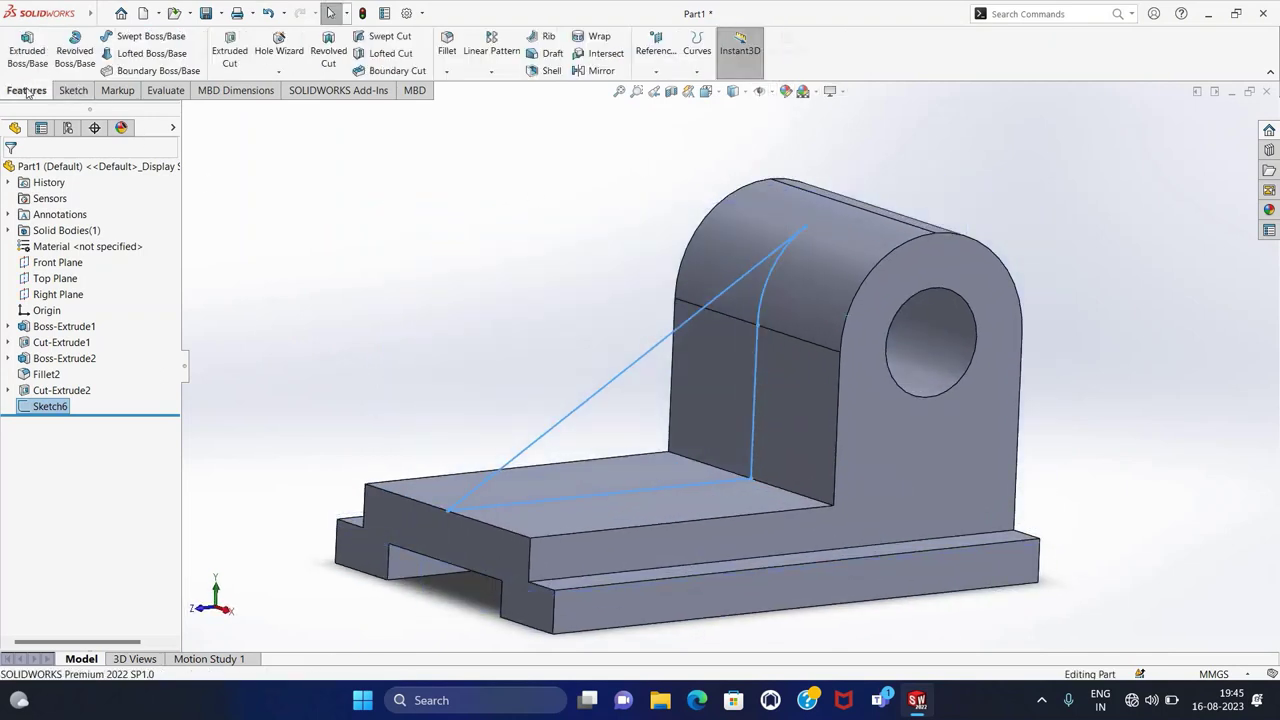
{"action": "left_click", "coordinate": [33, 62]}
{"action": "left_click", "coordinate": [100, 263]}
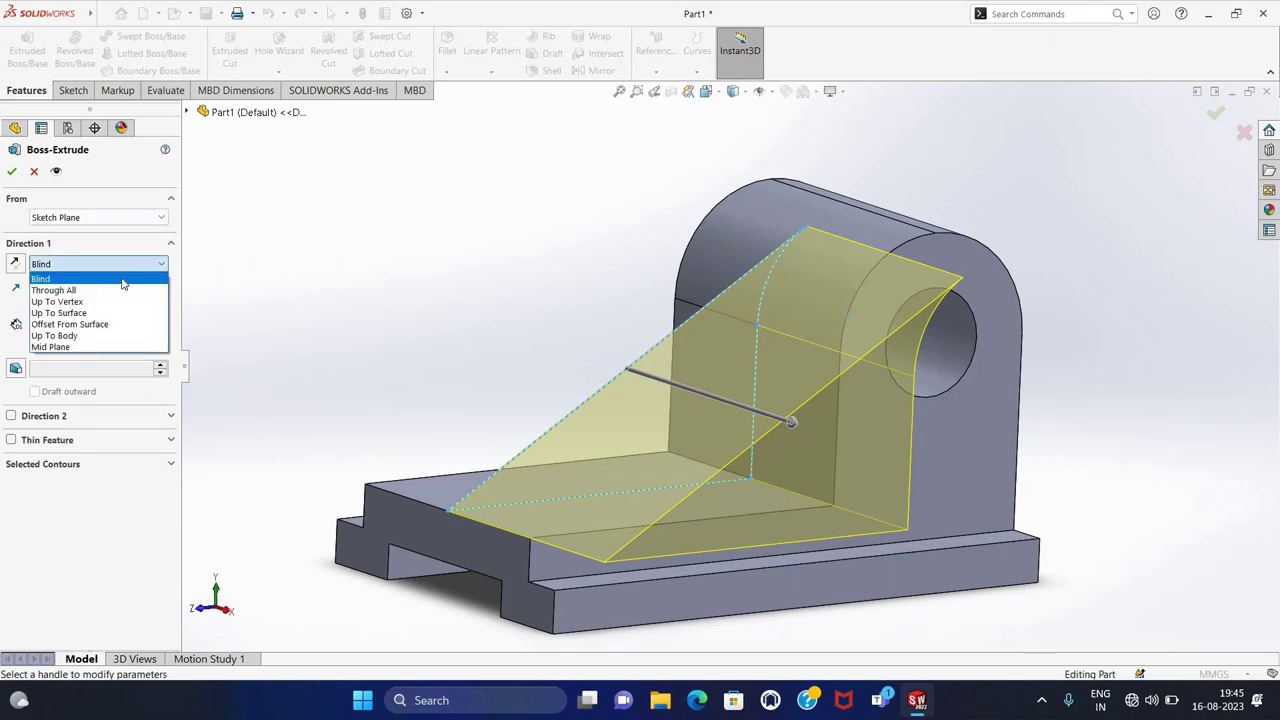
{"action": "left_click", "coordinate": [66, 343]}
{"action": "type", "text": "12"}
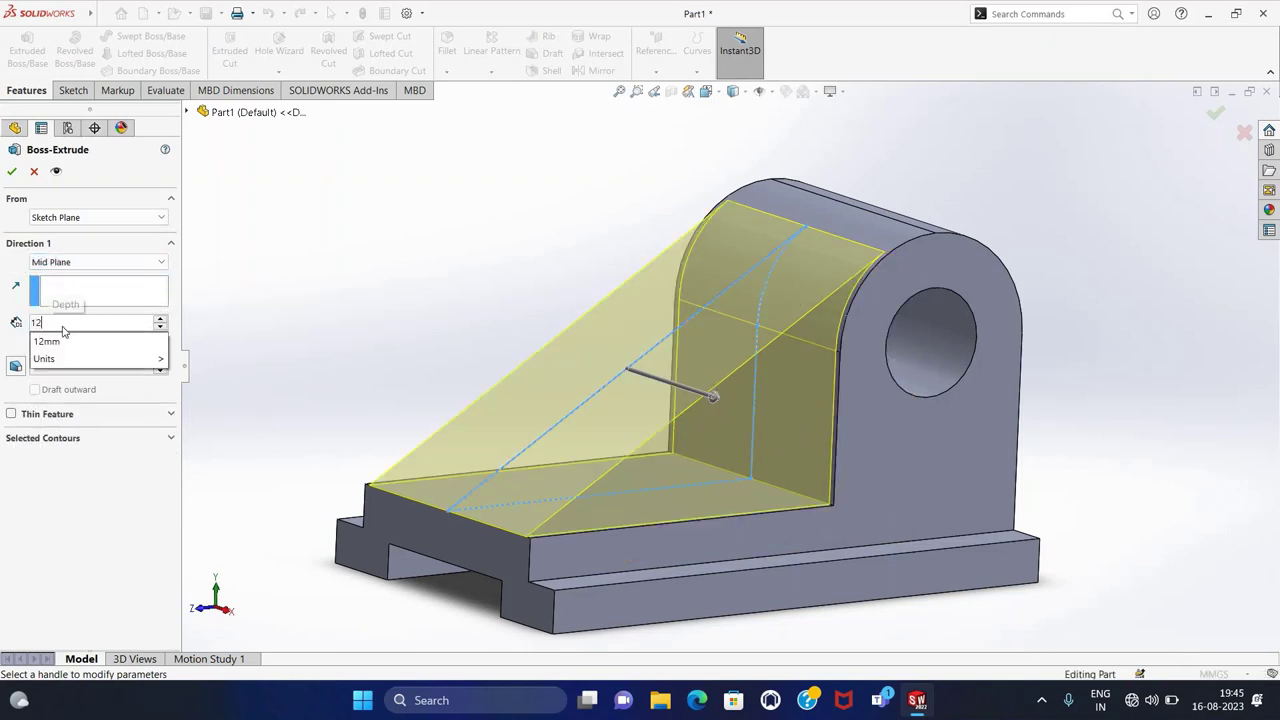
{"action": "key", "text": "Return"}
{"action": "key", "text": "Return"}
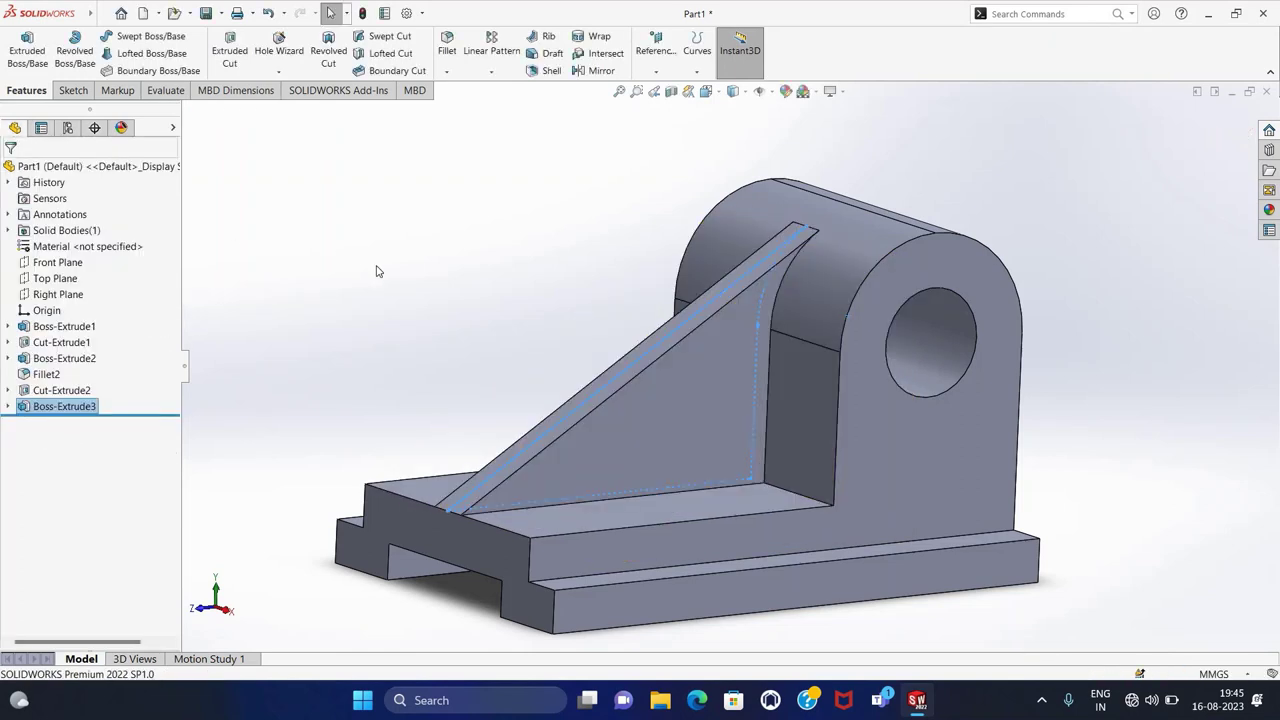
{"action": "scroll", "coordinate": [380, 300], "scroll_direction": "up", "scroll_amount": 3}
{"action": "mouse_move", "coordinate": [400, 326]}
{"action": "middle_mouse_down"}
{"action": "mouse_move", "coordinate": [474, 366]}
{"action": "mouse_move", "coordinate": [409, 343]}
{"action": "mouse_move", "coordinate": [587, 351]}
{"action": "mouse_move", "coordinate": [426, 346]}
{"action": "middle_mouse_up"}
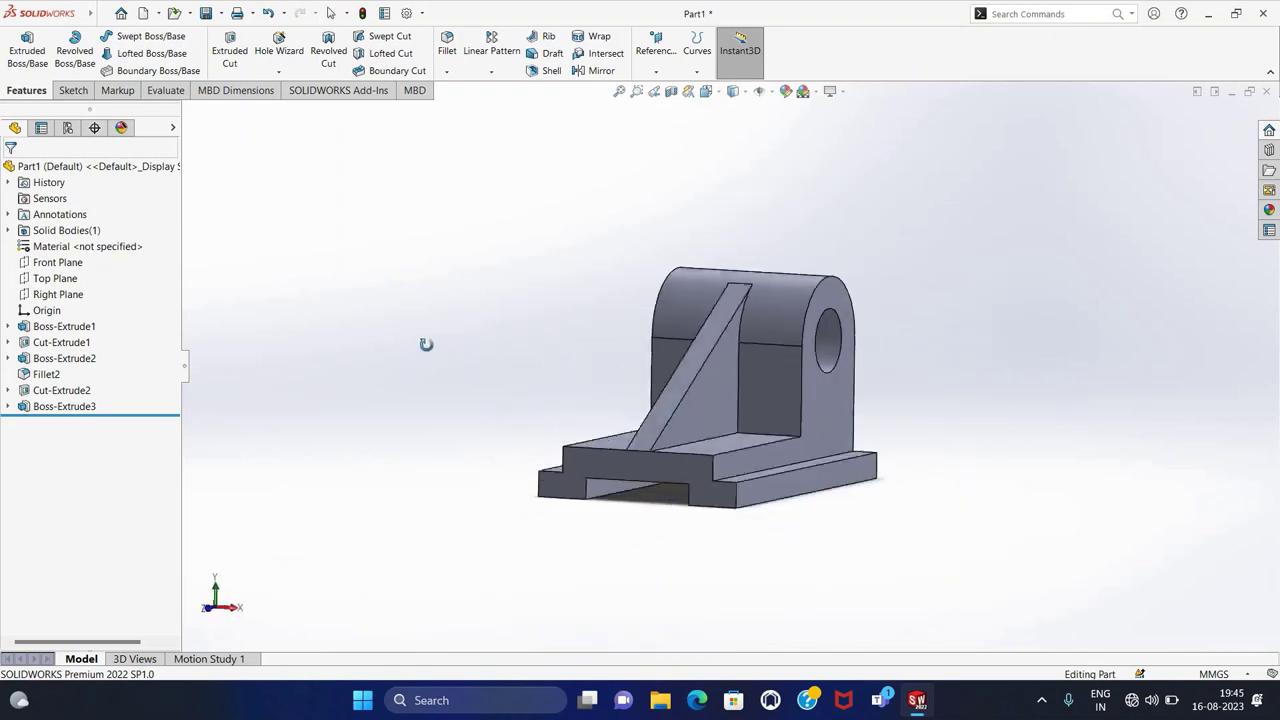
{"action": "left_click", "coordinate": [620, 92]}
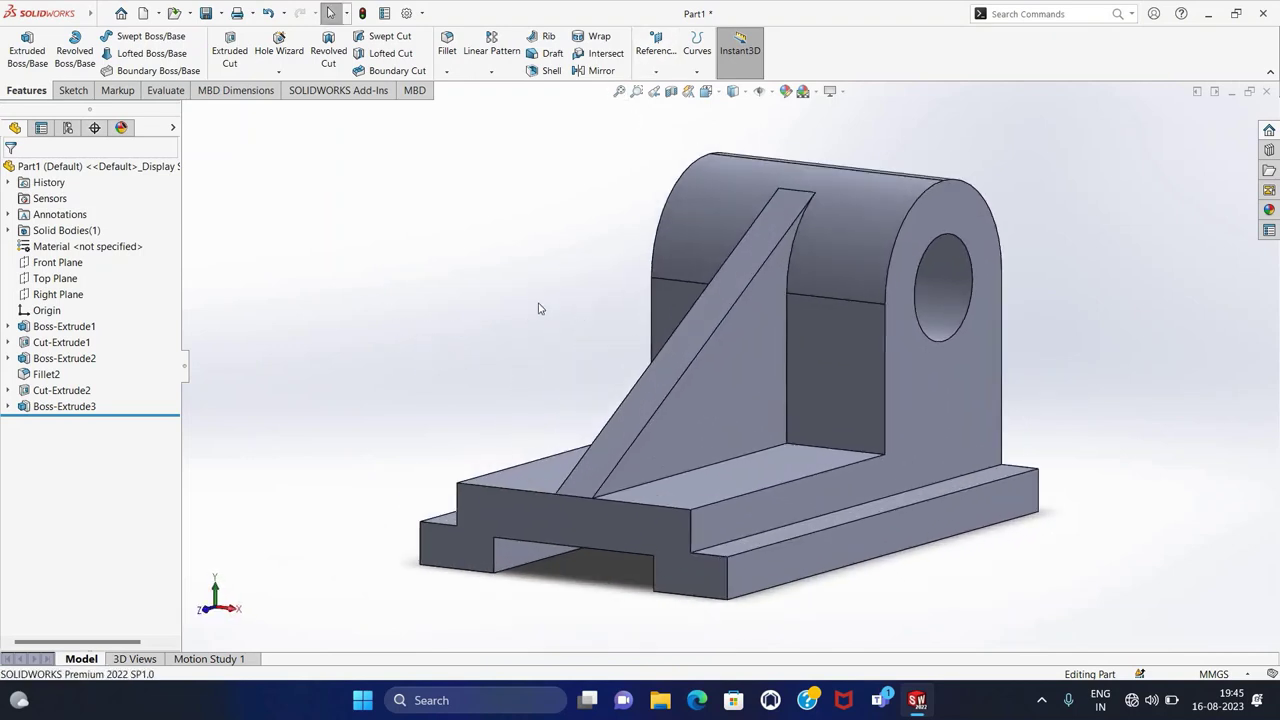
- Save the bracket as Part6.sldprt in the CAD\Solidworks folder
{"action": "left_click", "coordinate": [208, 16]}
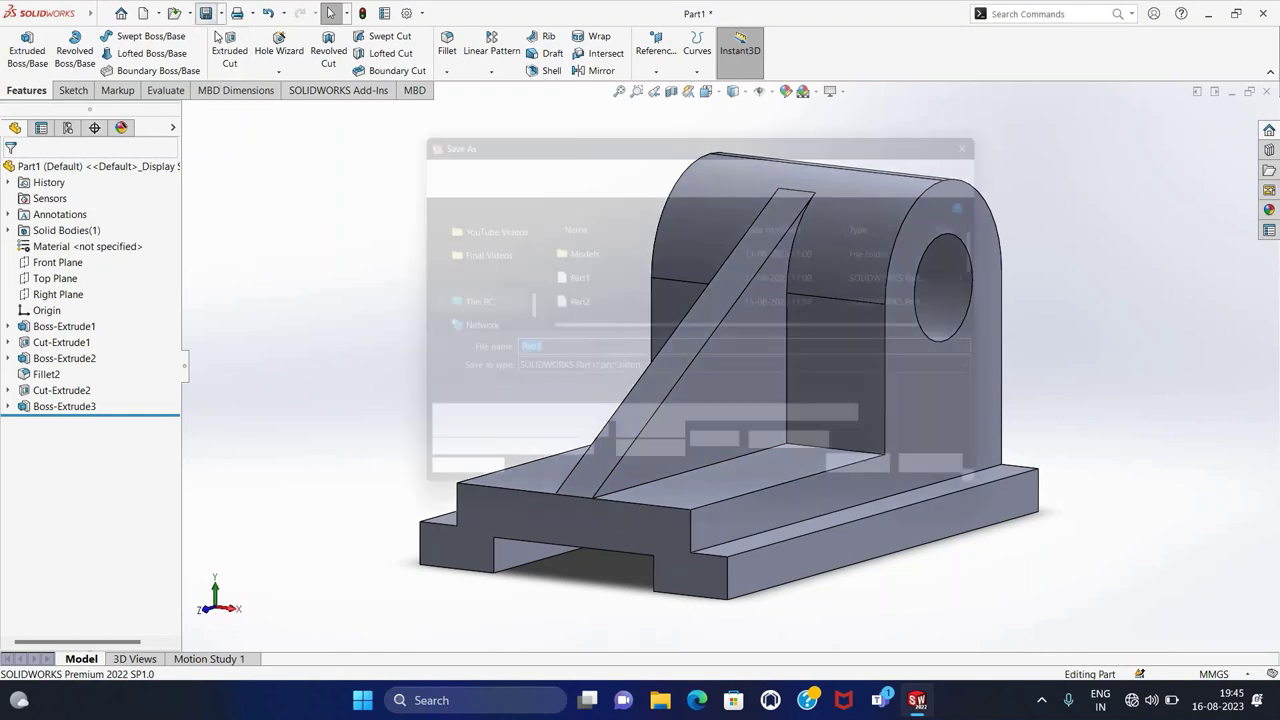
{"action": "scroll", "coordinate": [591, 325], "scroll_direction": "down", "scroll_amount": 1}
{"action": "scroll", "coordinate": [591, 325], "scroll_direction": "down", "scroll_amount": 1}
{"action": "left_click", "coordinate": [525, 354]}
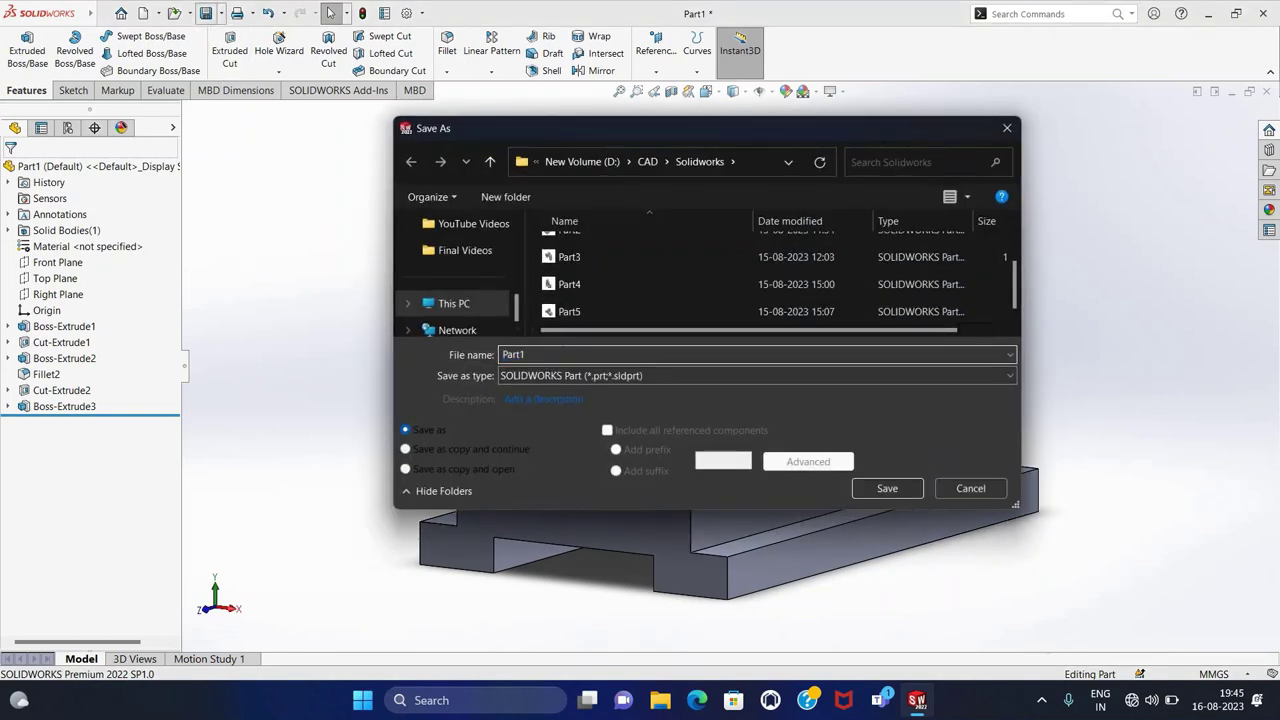
{"action": "key", "text": "BackSpace"}
{"action": "type", "text": "6"}
{"action": "key", "text": "Return"}
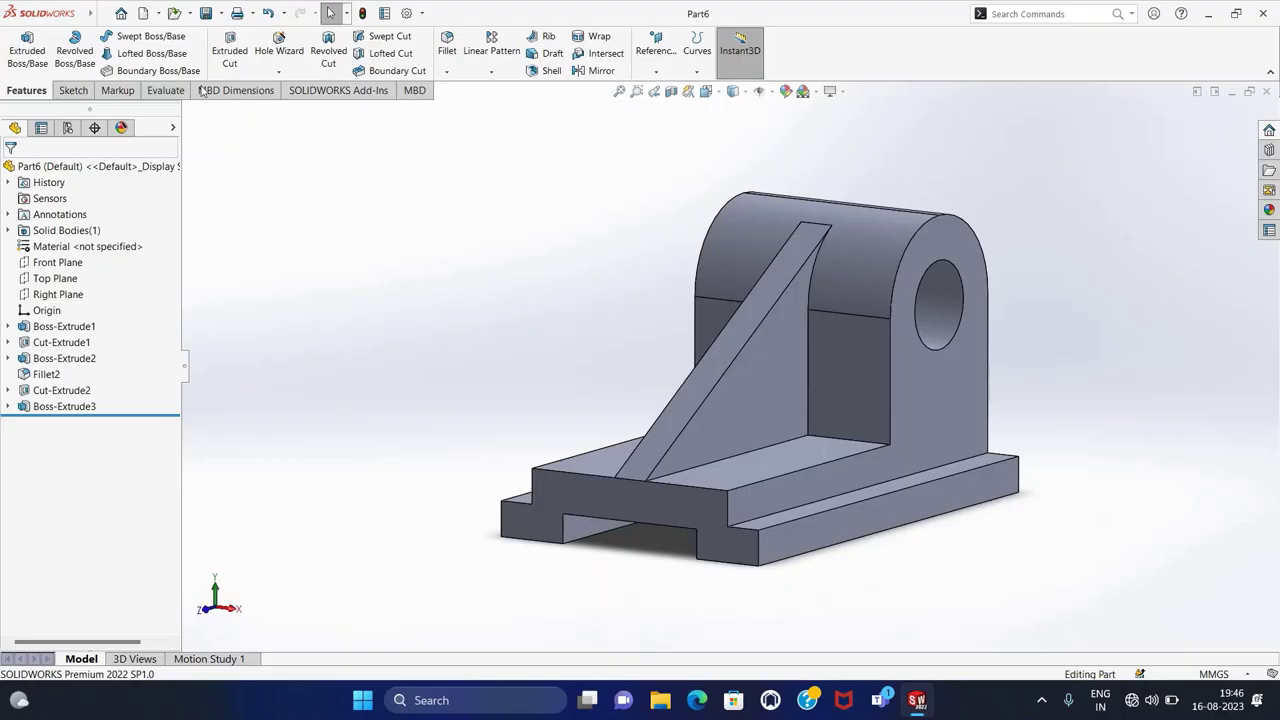
- Create a new blank part, start Sketch1 on the Front Plane, and choose Center Rectangle
{"action": "left_click", "coordinate": [148, 16]}
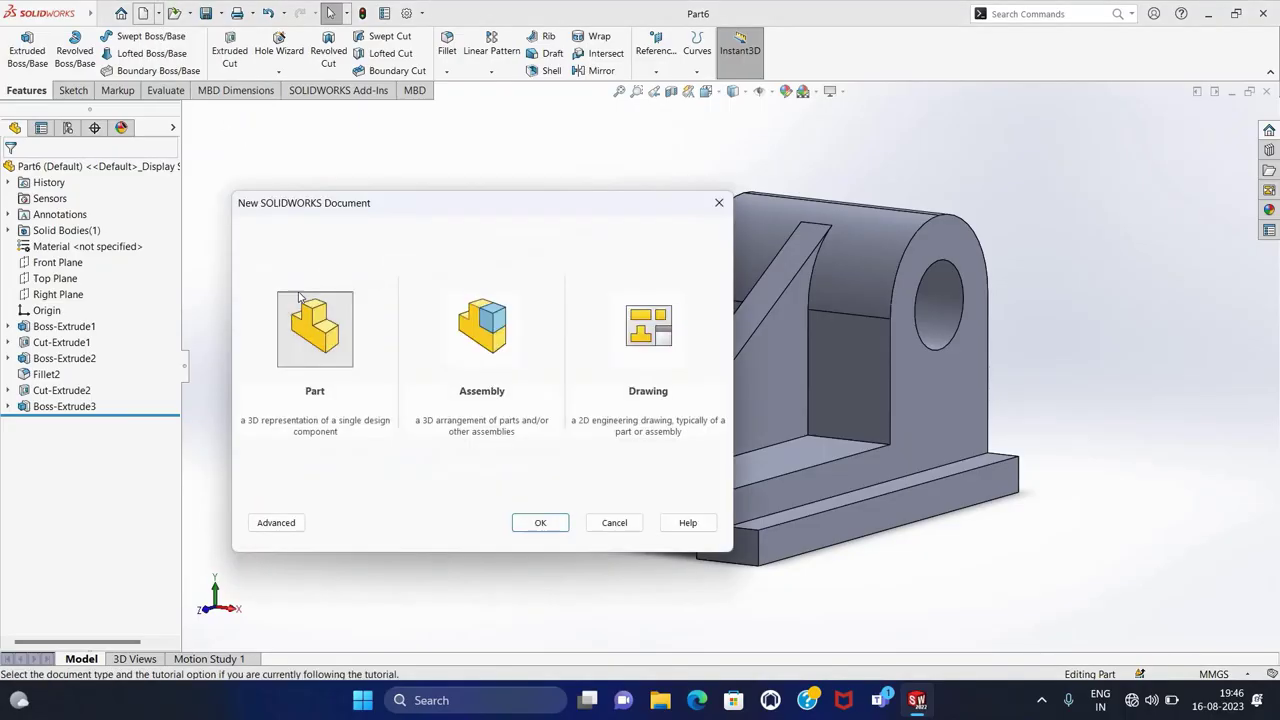
{"action": "left_click", "coordinate": [530, 523]}
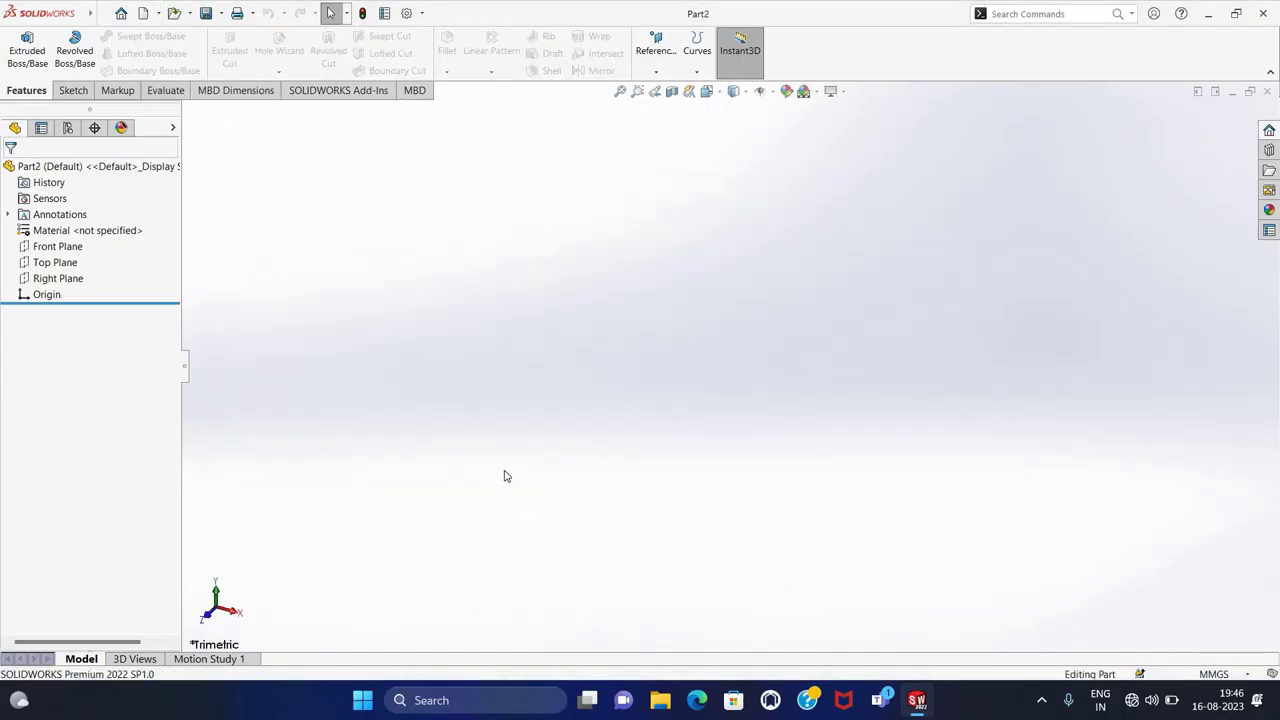
{"action": "left_click", "coordinate": [72, 91]}
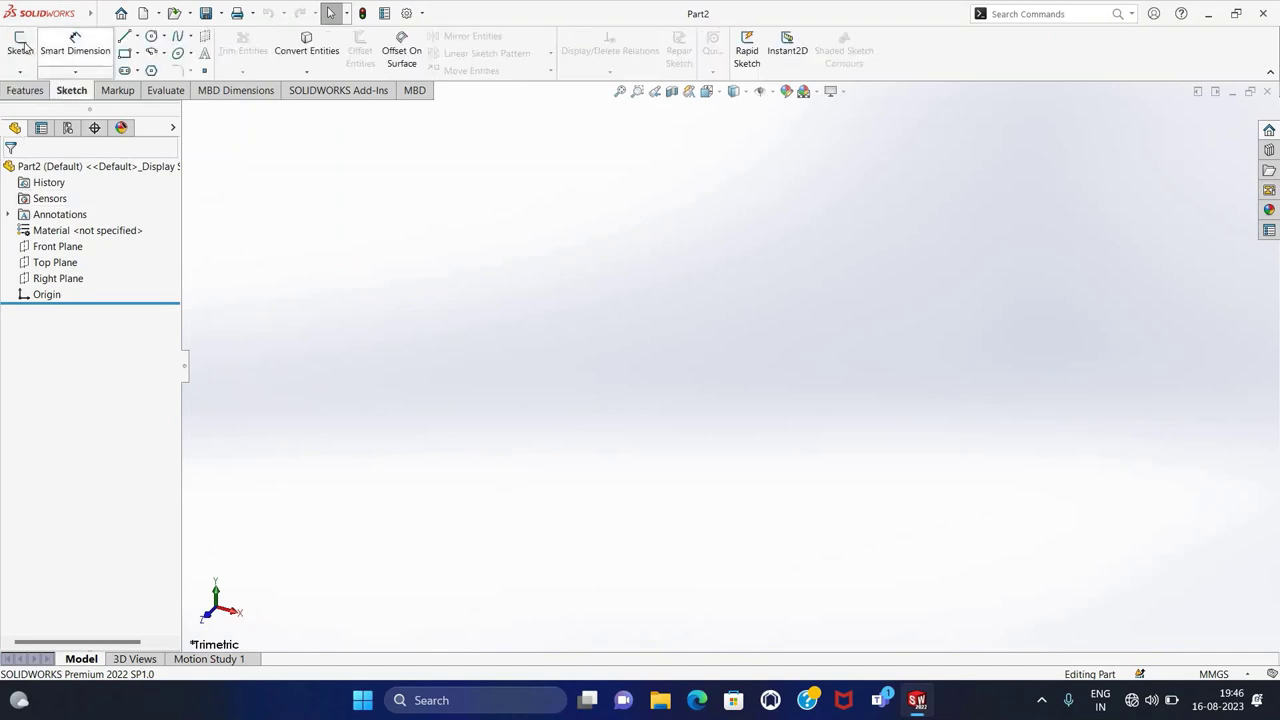
{"action": "left_click", "coordinate": [20, 45]}
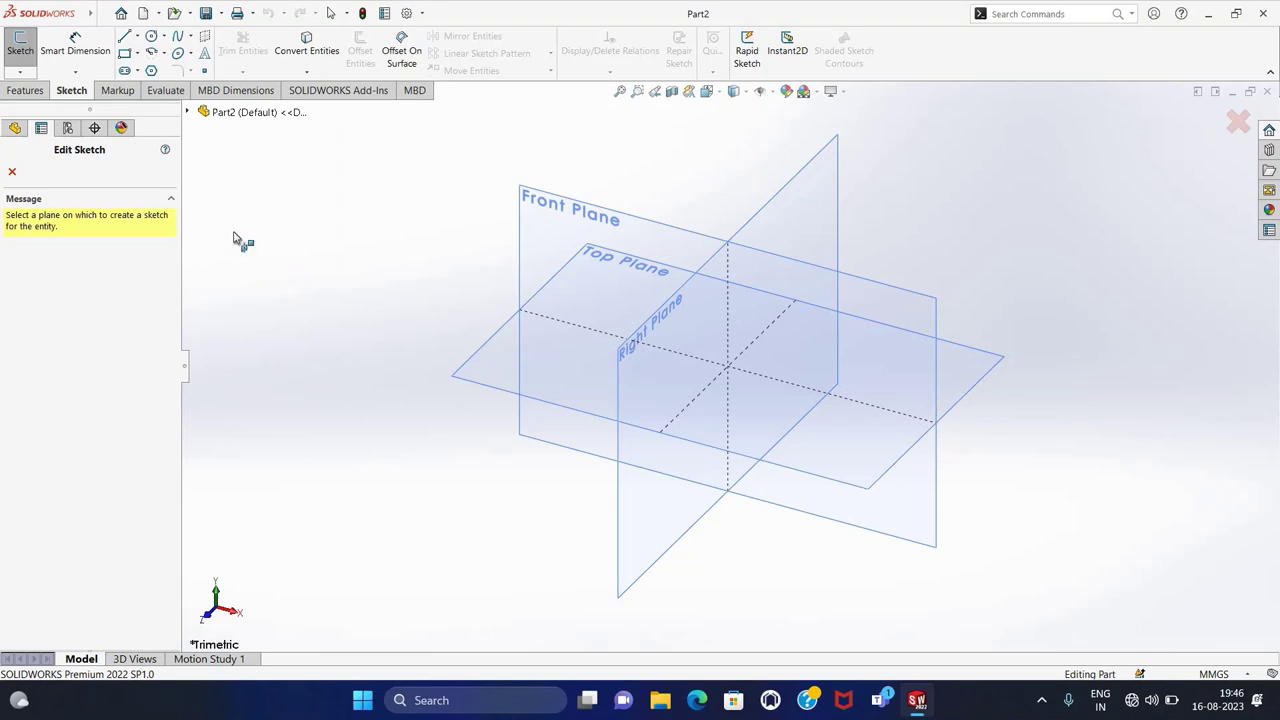
{"action": "left_click", "coordinate": [565, 222]}
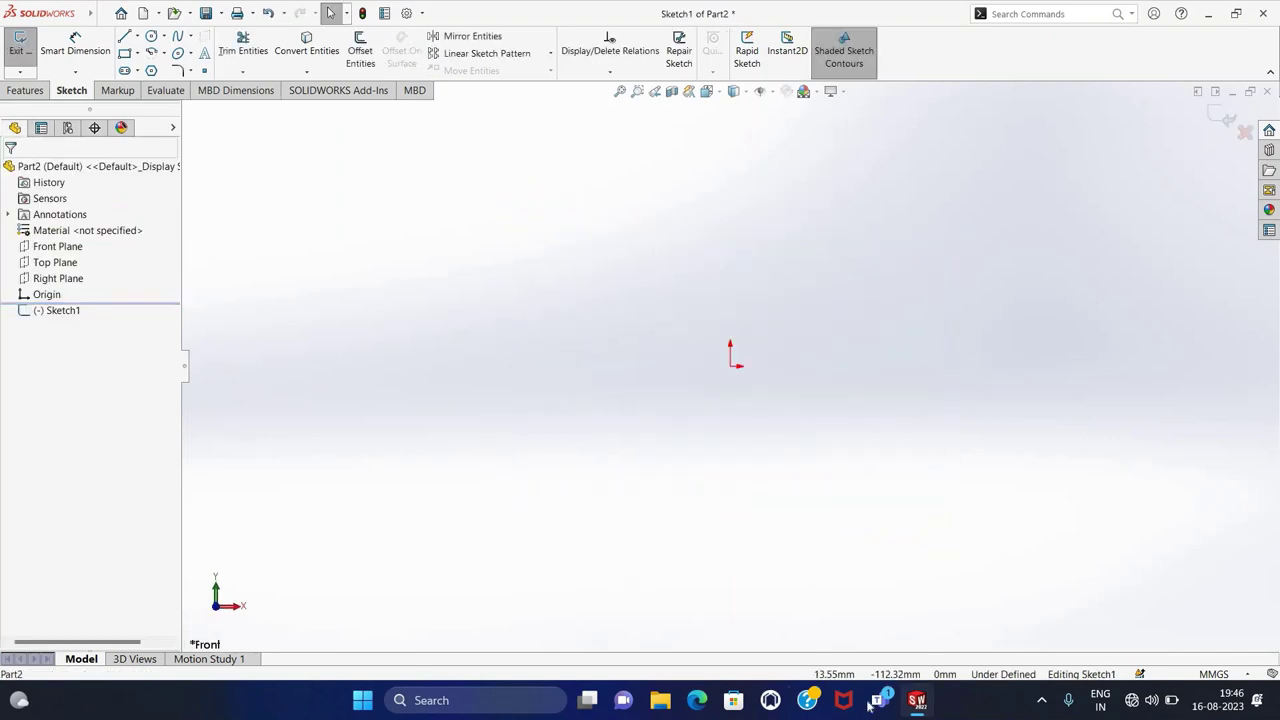
{"action": "left_click", "coordinate": [138, 55]}
{"action": "left_click", "coordinate": [150, 86]}
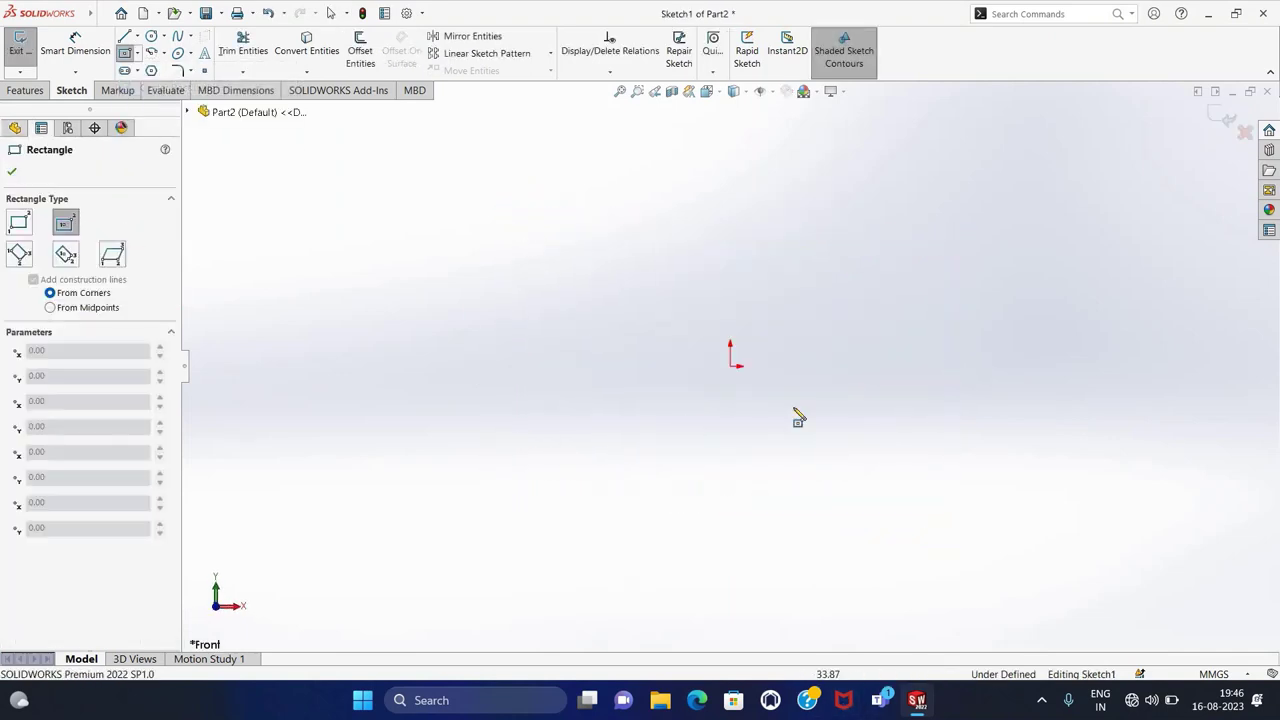
- Draw a center rectangle on the origin and dimension it 9 mm high by 75 mm wide
{"action": "left_click", "coordinate": [730, 366]}
{"action": "left_click", "coordinate": [866, 380]}
{"action": "key", "text": "Escape"}
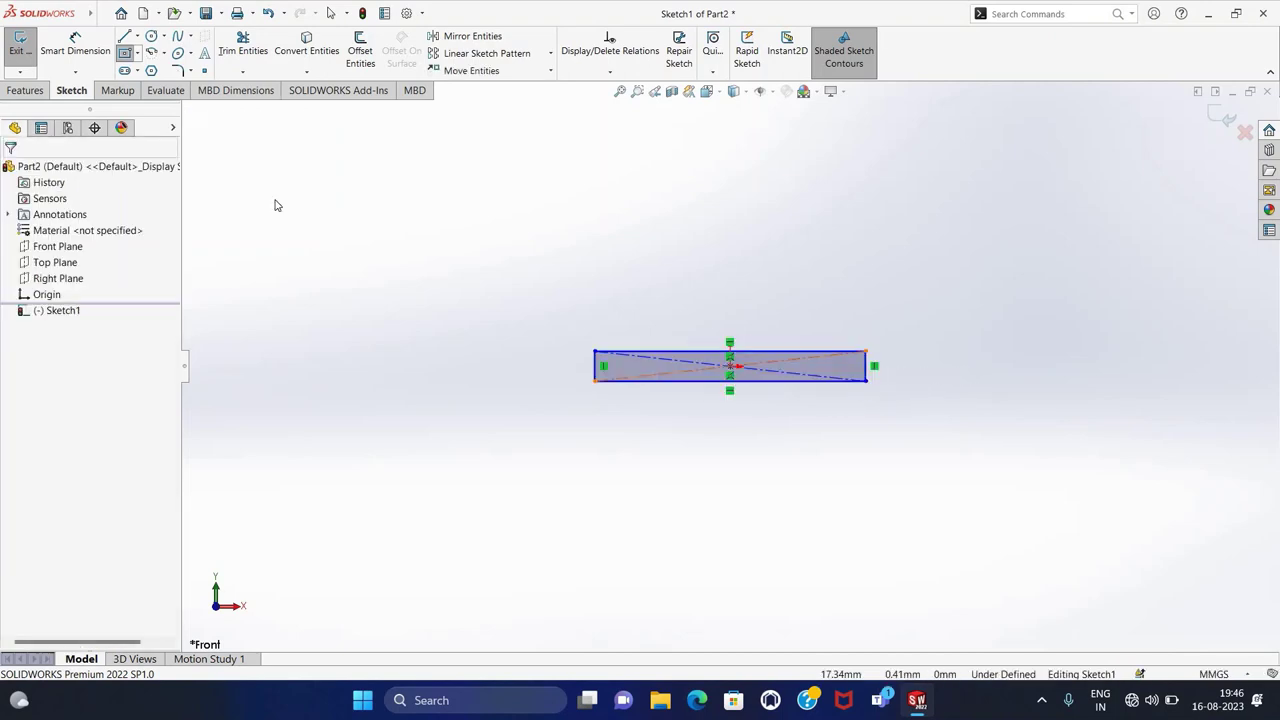
{"action": "left_click", "coordinate": [75, 48]}
{"action": "left_click", "coordinate": [566, 366]}
{"action": "left_click", "coordinate": [556, 366]}
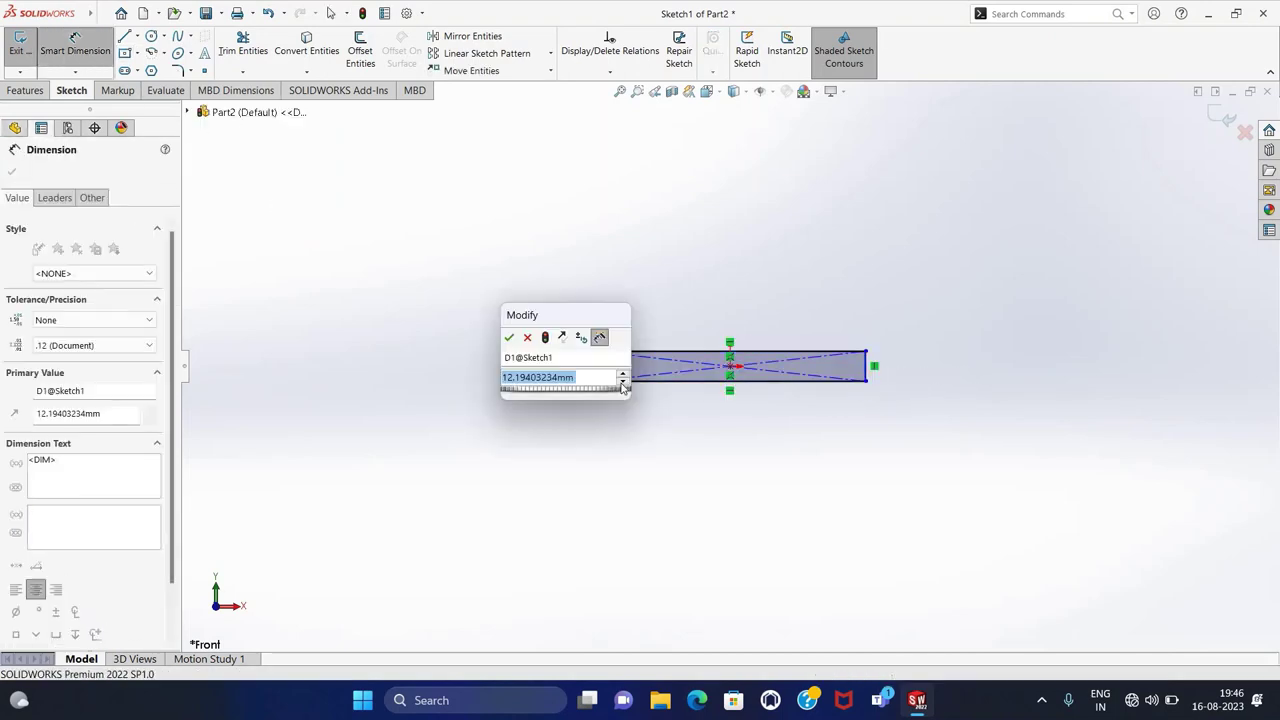
{"action": "type", "text": "9"}
{"action": "key", "text": "Return"}
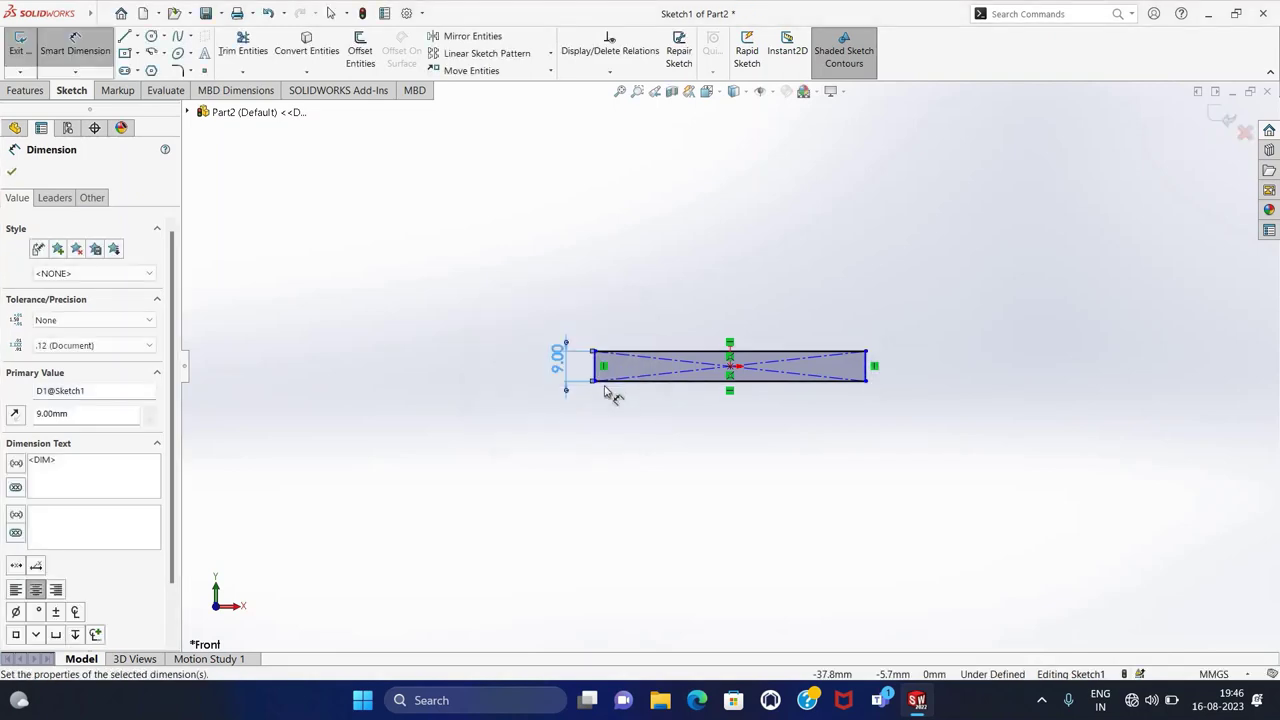
{"action": "left_click", "coordinate": [625, 381]}
{"action": "left_click", "coordinate": [743, 430]}
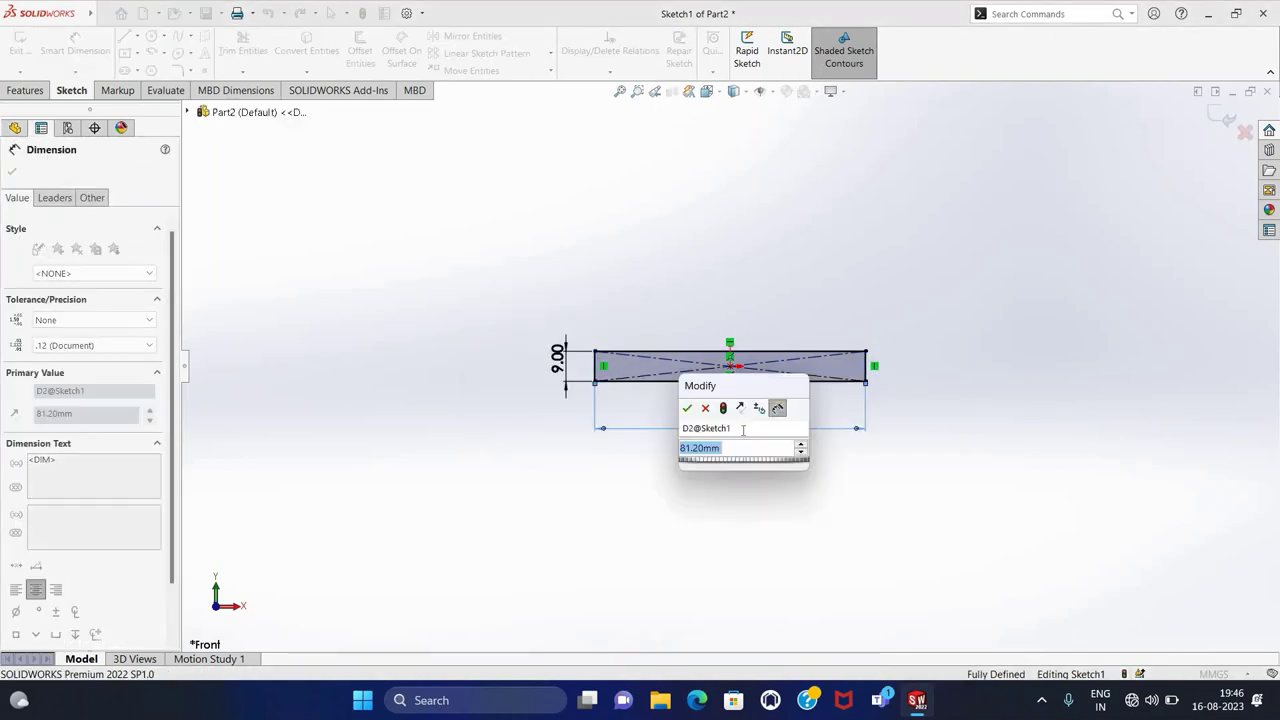
{"action": "type", "text": "75"}
{"action": "key", "text": "Return"}
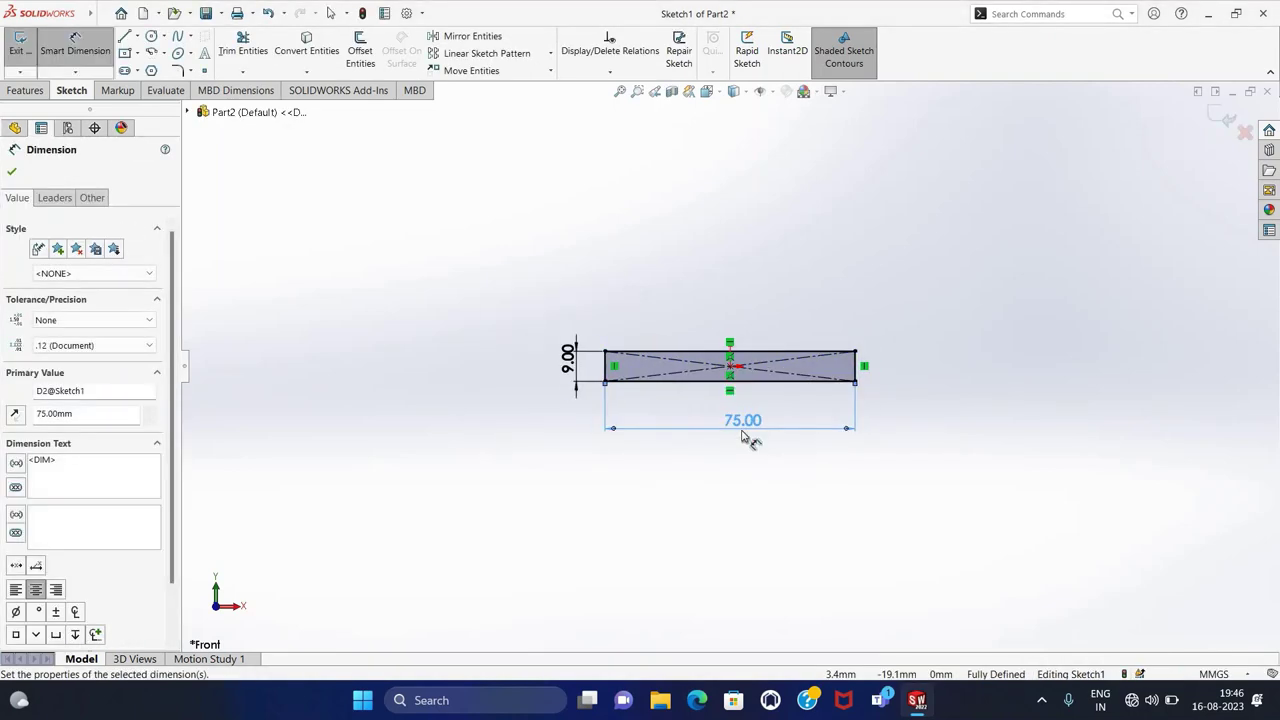
{"action": "key", "text": "Escape"}
- Draw a vertical centerline from high above down to the rectangle's midpoint
{"action": "left_click", "coordinate": [137, 37]}
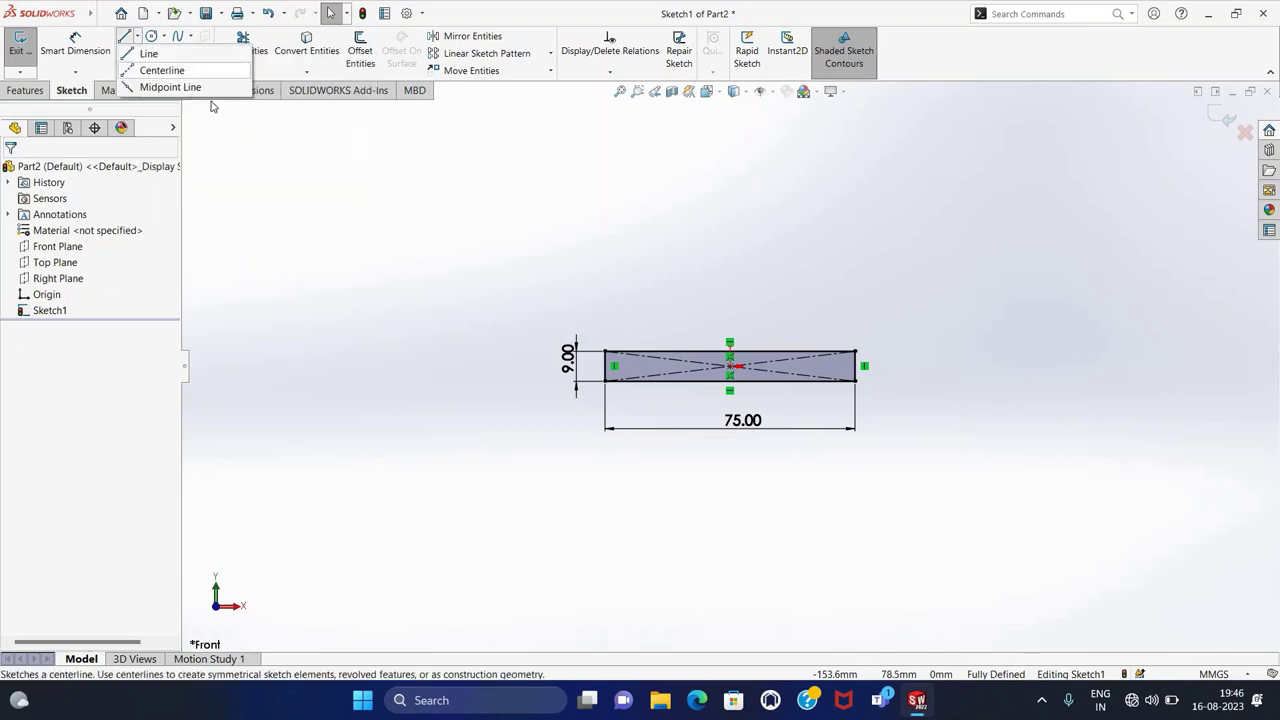
{"action": "left_click", "coordinate": [160, 66]}
{"action": "left_click", "coordinate": [731, 110]}
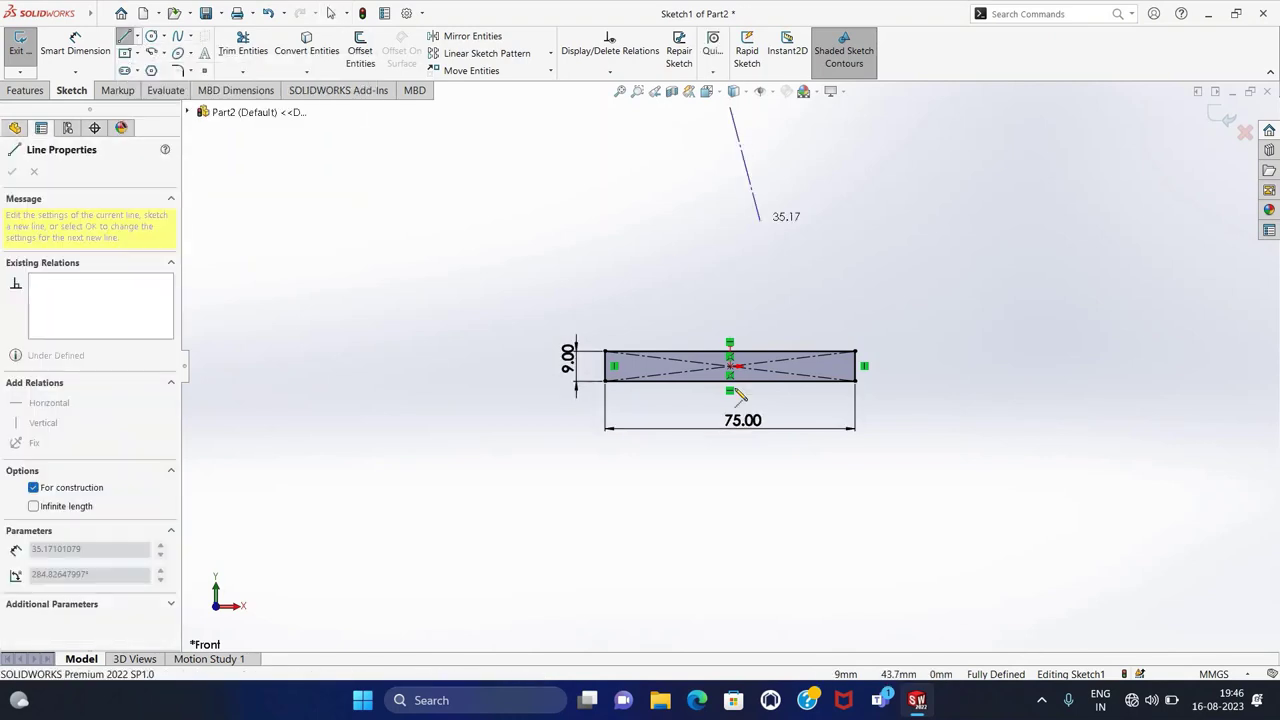
{"action": "left_click", "coordinate": [730, 400]}
{"action": "key", "text": "Escape"}
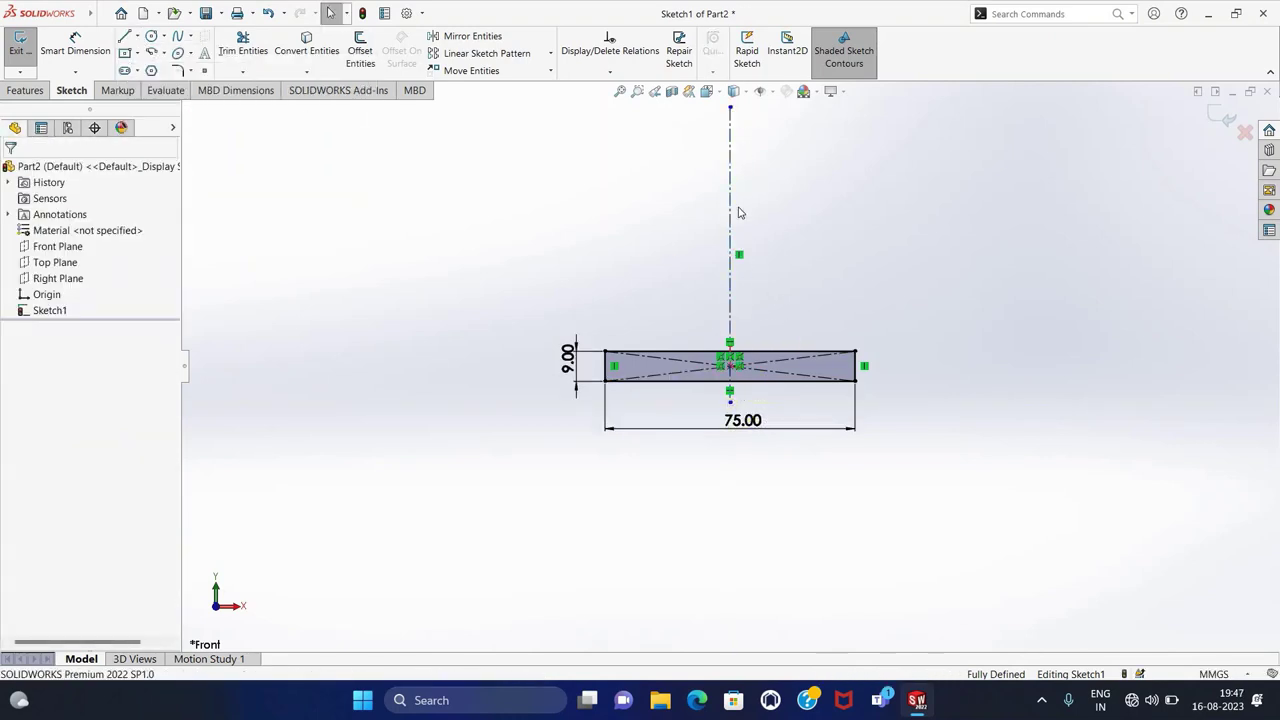
{"action": "key", "text": "f"}
{"action": "scroll", "coordinate": [773, 392], "scroll_direction": "down", "scroll_amount": 1}
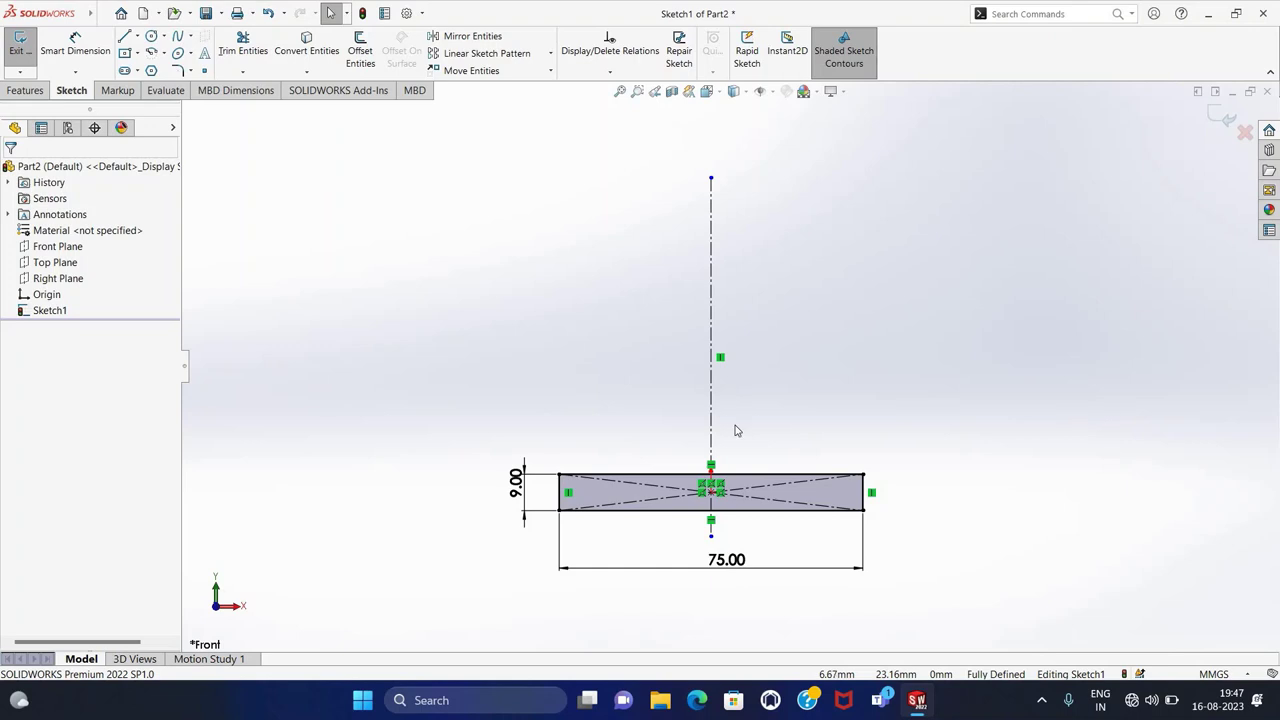
- Add a horizontal centerline and dimension it 40 mm above the rectangle's top edge
{"action": "left_click", "coordinate": [137, 36]}
{"action": "left_click", "coordinate": [150, 67]}
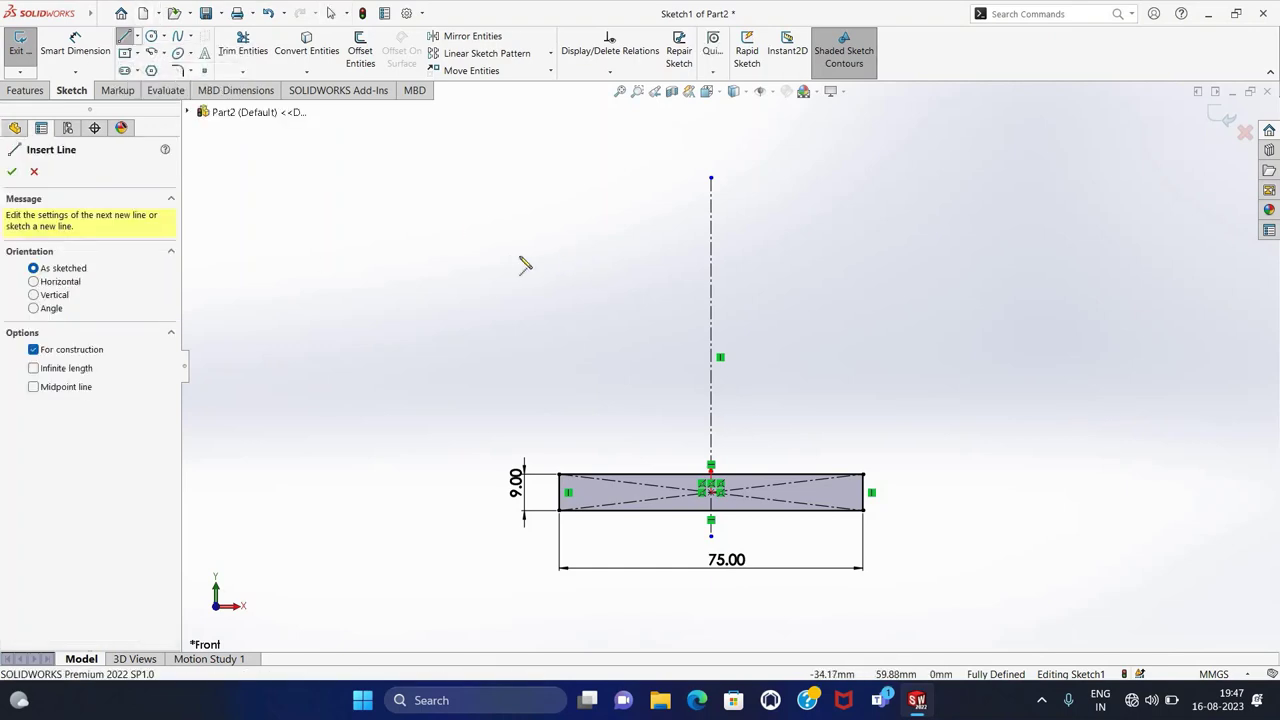
{"action": "left_click", "coordinate": [893, 255]}
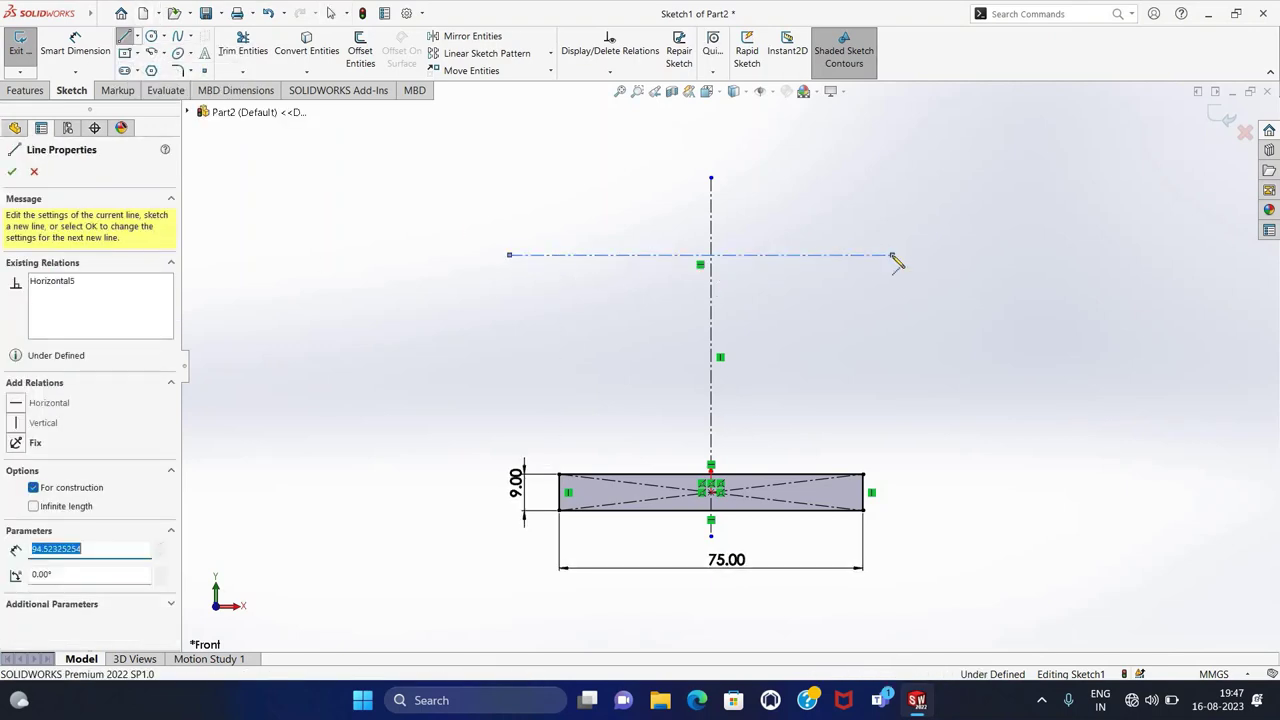
{"action": "key", "text": "Escape"}
{"action": "left_click", "coordinate": [75, 45]}
{"action": "left_click", "coordinate": [587, 255]}
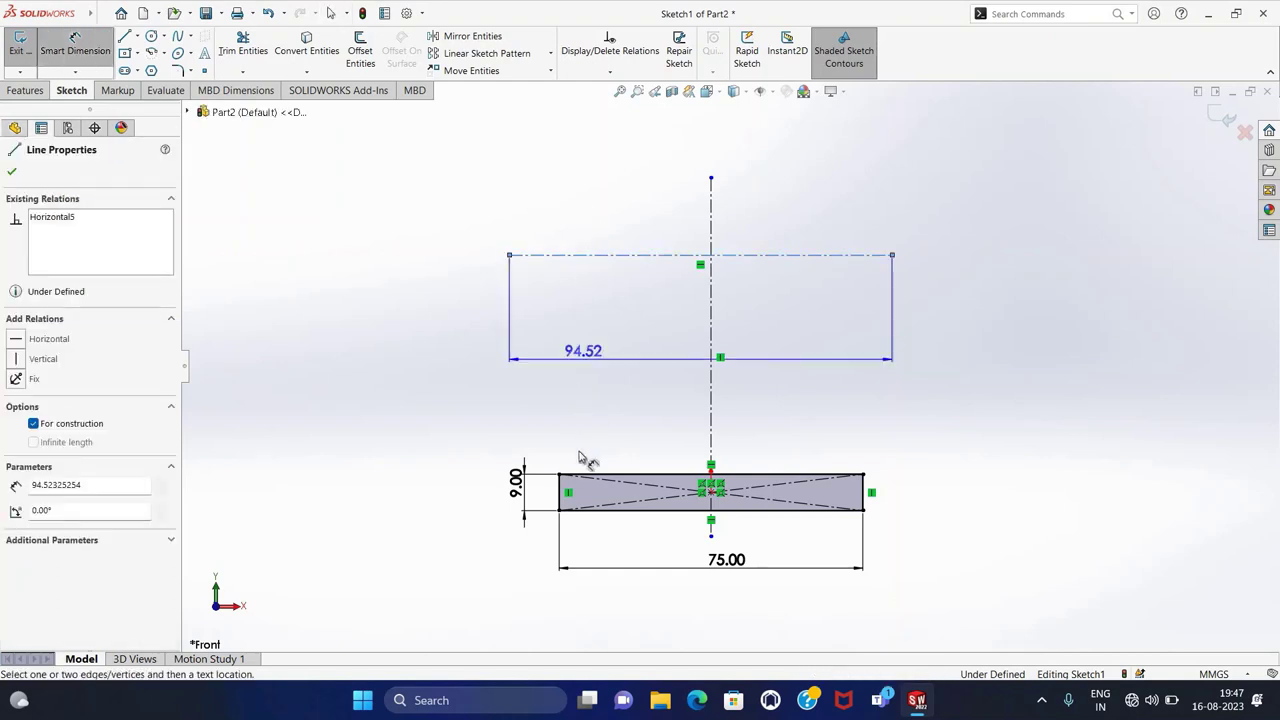
{"action": "left_click", "coordinate": [580, 474]}
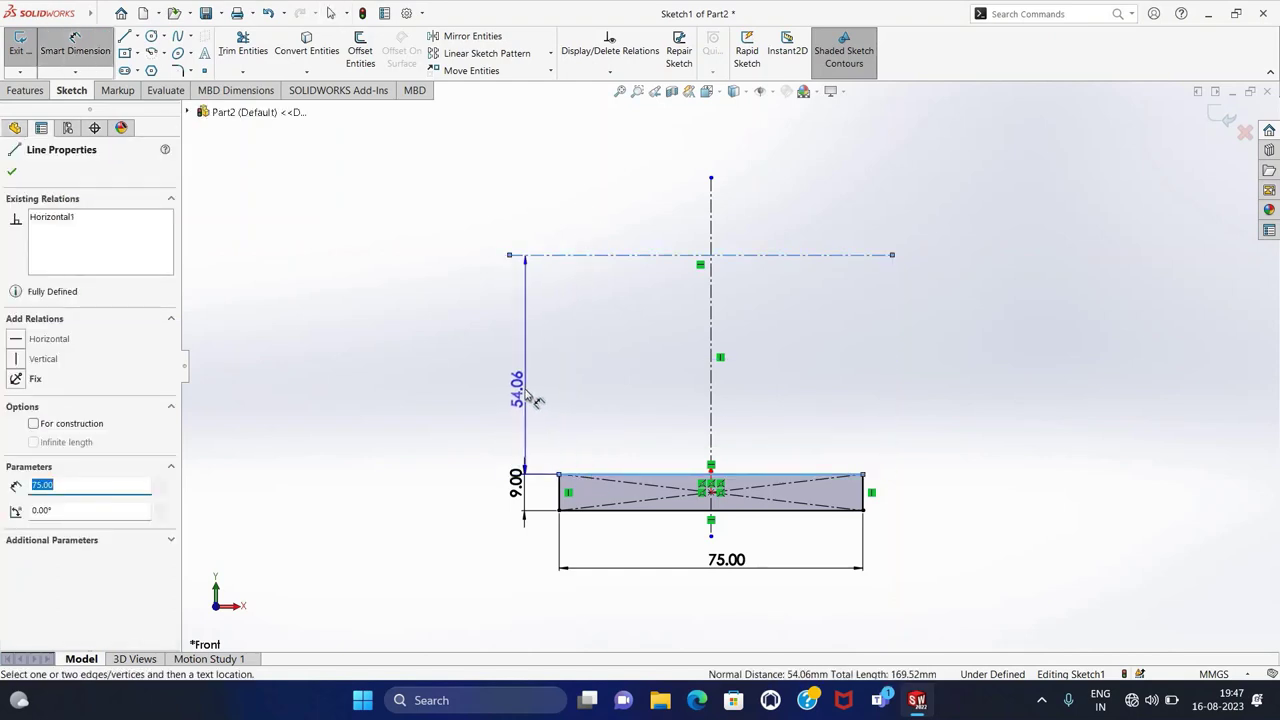
{"action": "left_click", "coordinate": [525, 396]}
{"action": "type", "text": "40"}
{"action": "key", "text": "Return"}
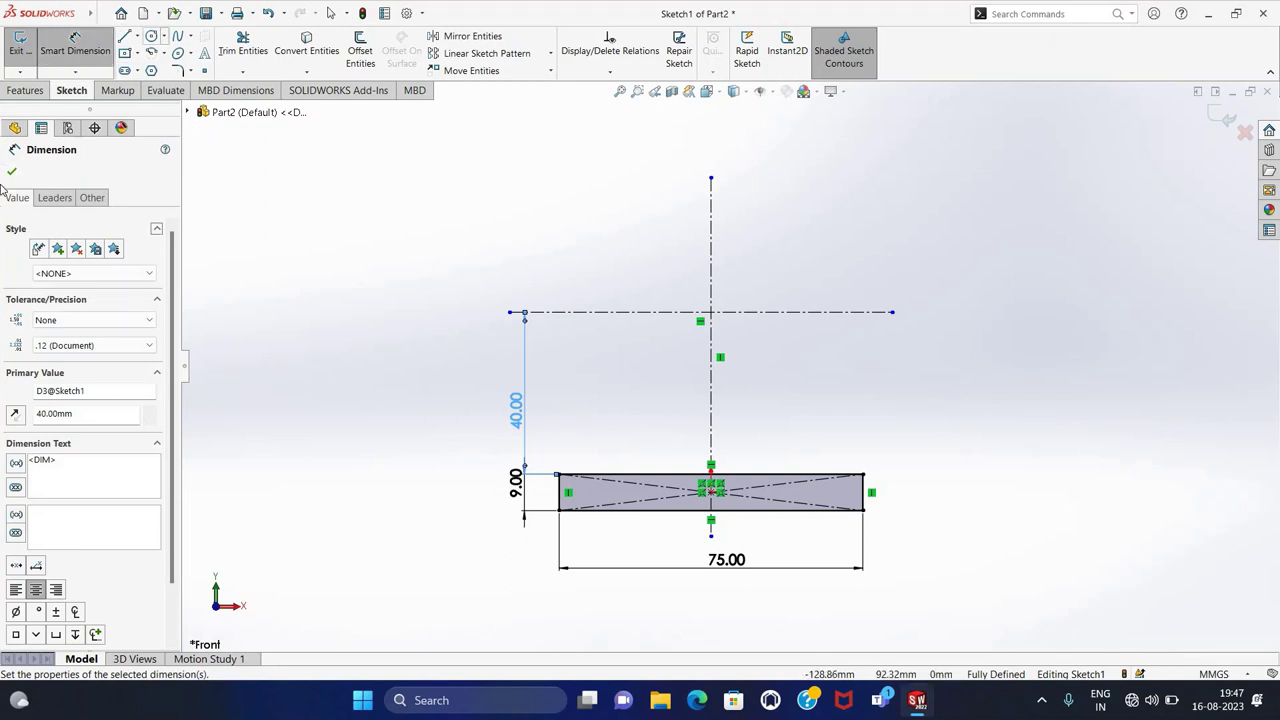
{"action": "key", "text": "Escape"}
{"action": "left_click", "coordinate": [151, 36]}
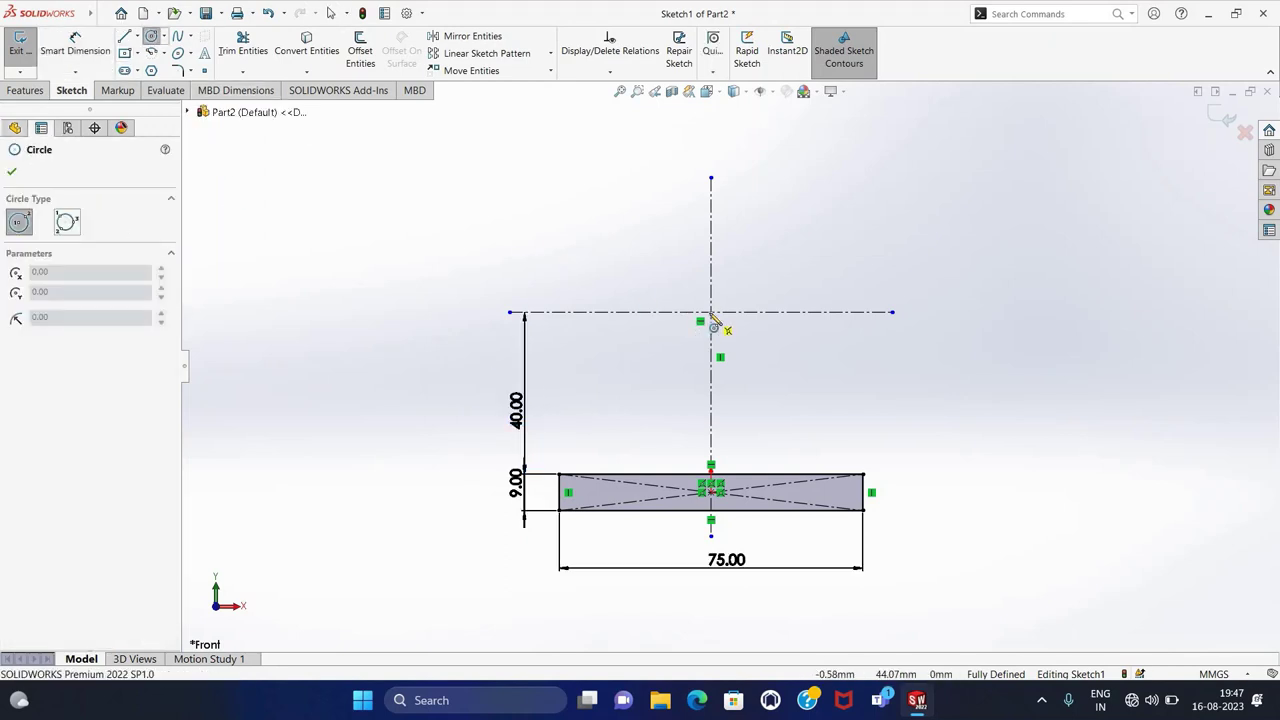
- Draw two concentric circles centred on the centerline intersection
{"action": "left_click", "coordinate": [711, 312]}
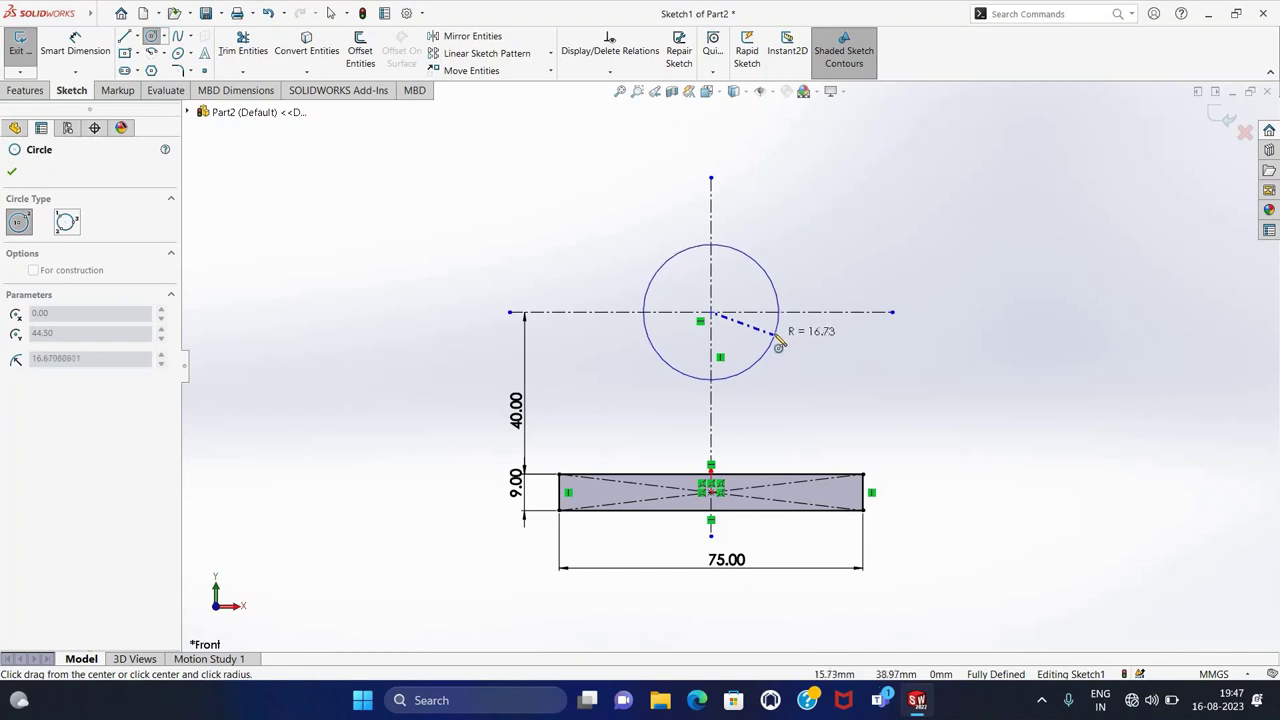
{"action": "left_click", "coordinate": [778, 340]}
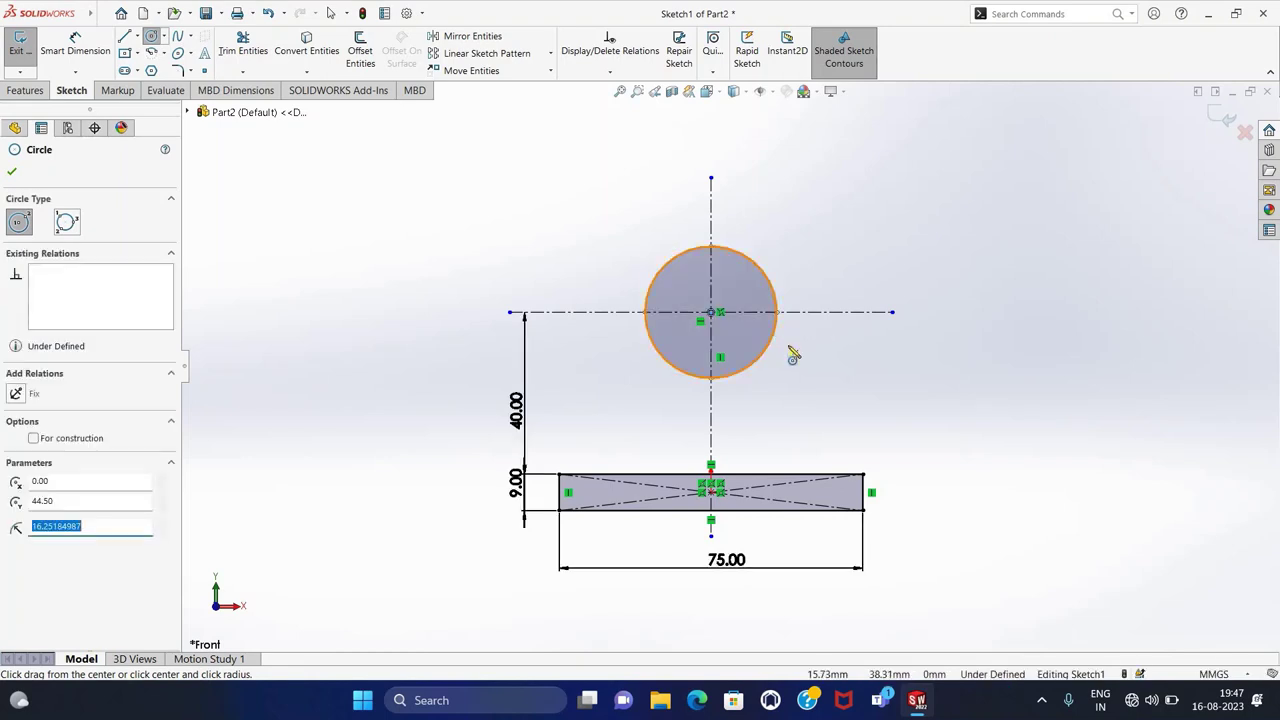
{"action": "left_click", "coordinate": [711, 312]}
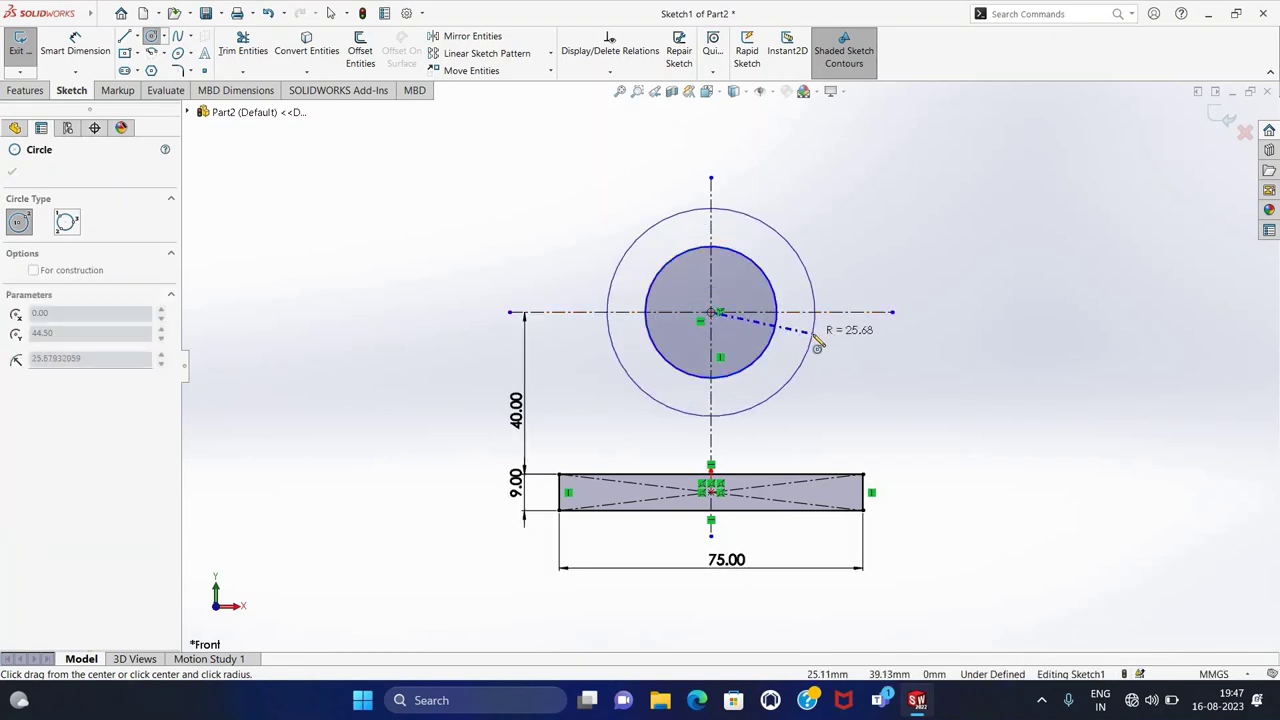
{"action": "left_click", "coordinate": [806, 352]}
{"action": "key", "text": "Escape"}
- Dimension the inner circle to Ø30 and the outer circle to Ø46
{"action": "left_click", "coordinate": [75, 45]}
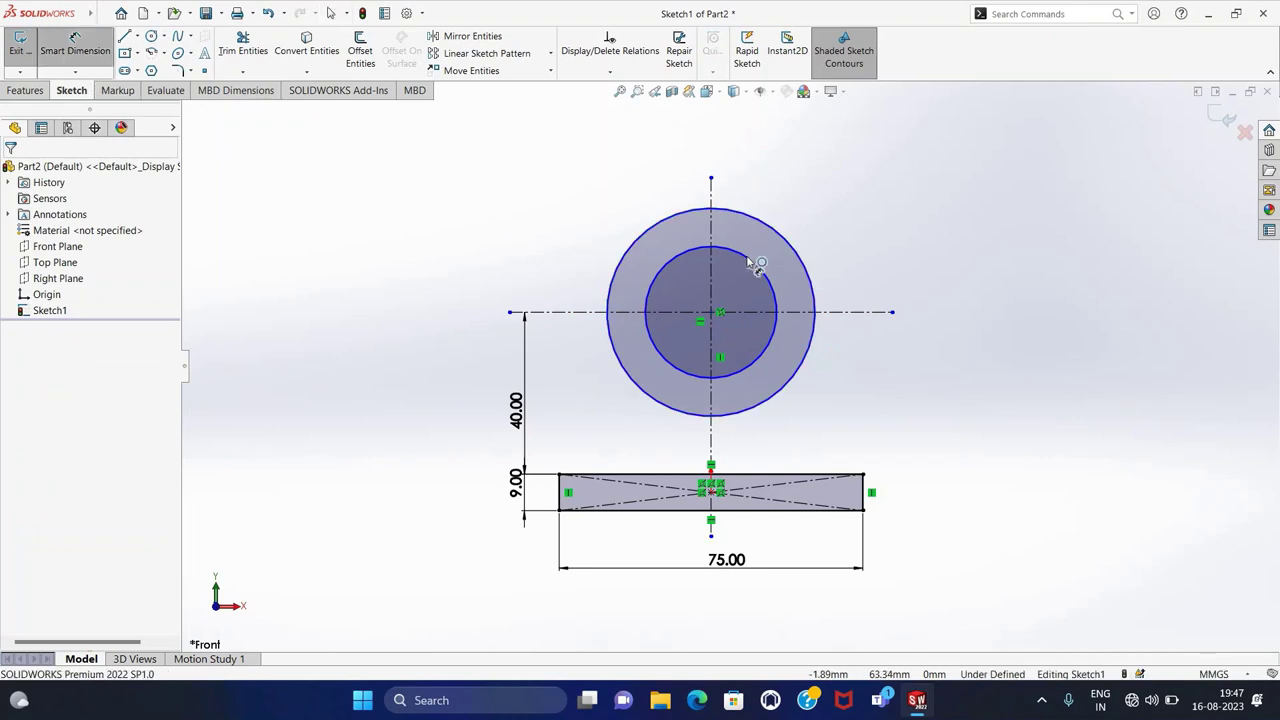
{"action": "left_click", "coordinate": [757, 266]}
{"action": "left_click", "coordinate": [757, 168]}
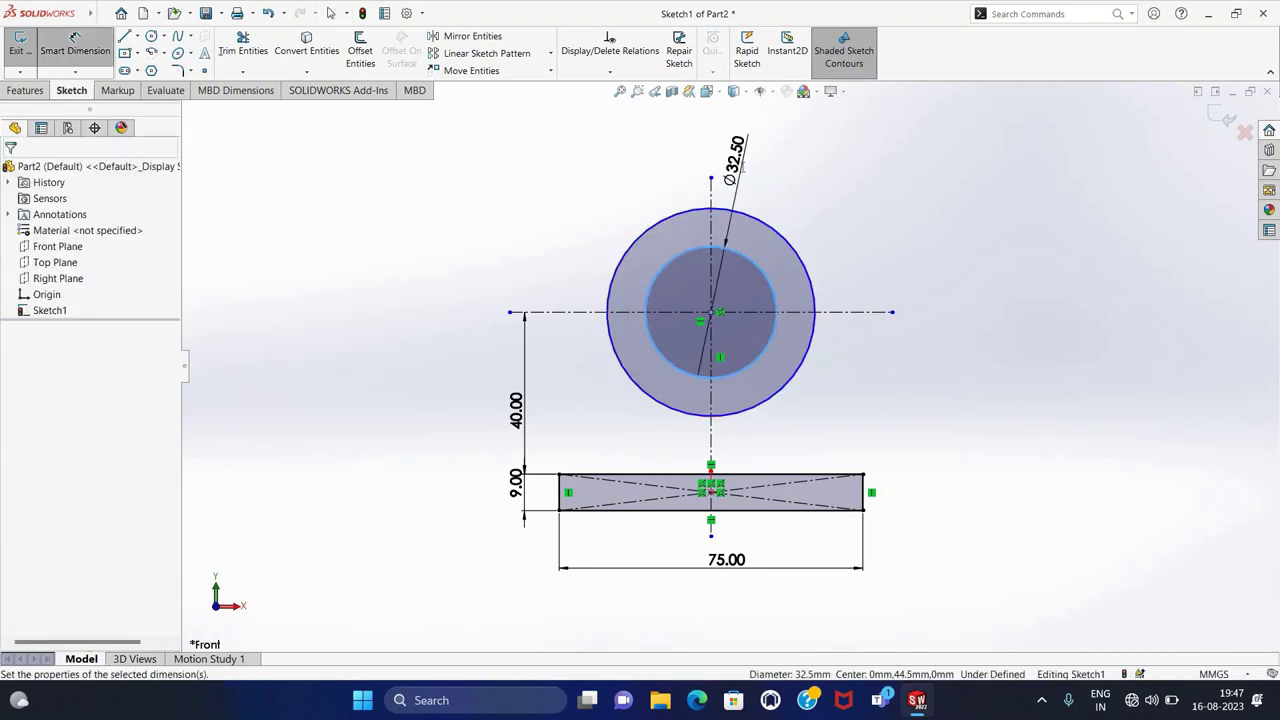
{"action": "type", "text": "30"}
{"action": "key", "text": "Return"}
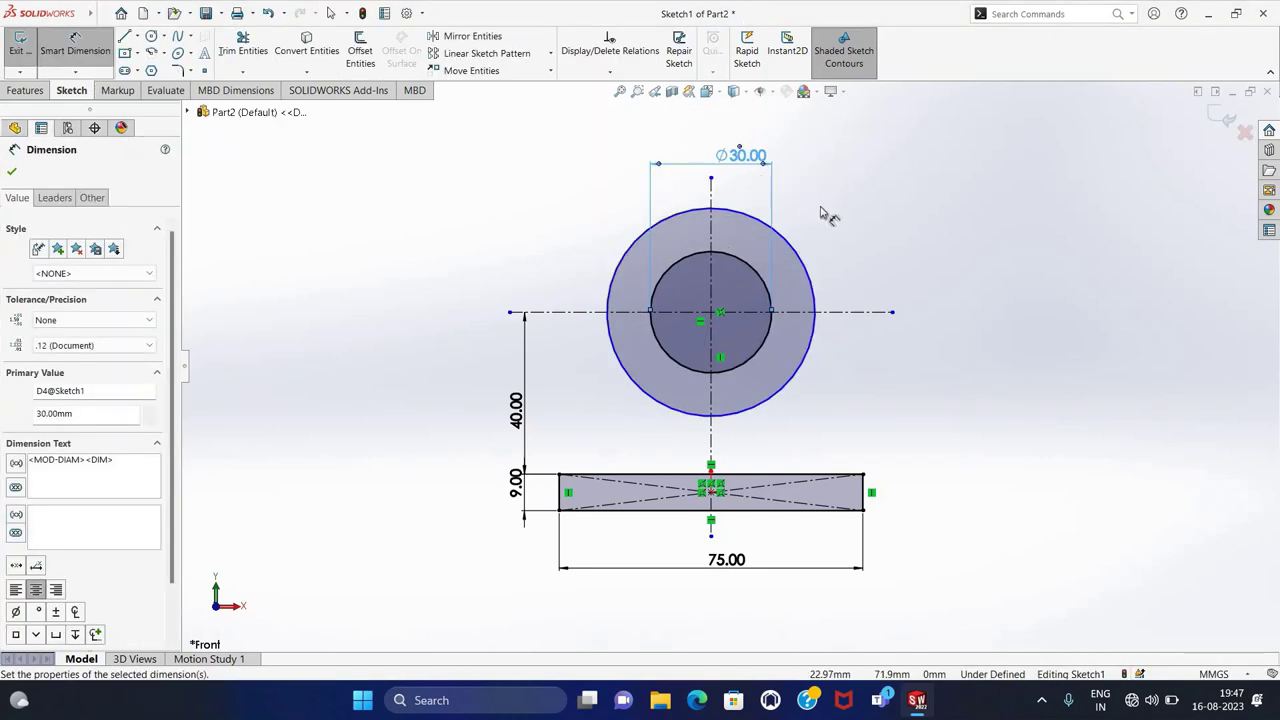
{"action": "left_click", "coordinate": [806, 259]}
{"action": "left_click", "coordinate": [712, 136]}
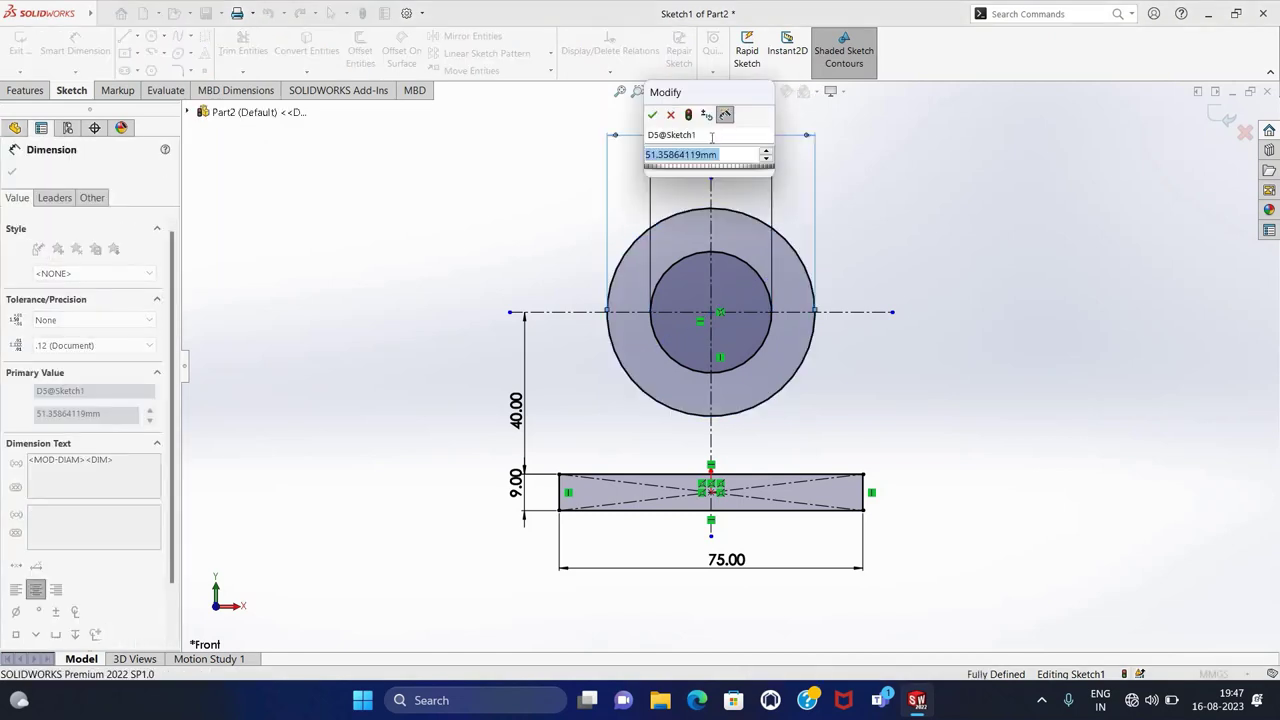
{"action": "type", "text": "46"}
{"action": "key", "text": "Return"}
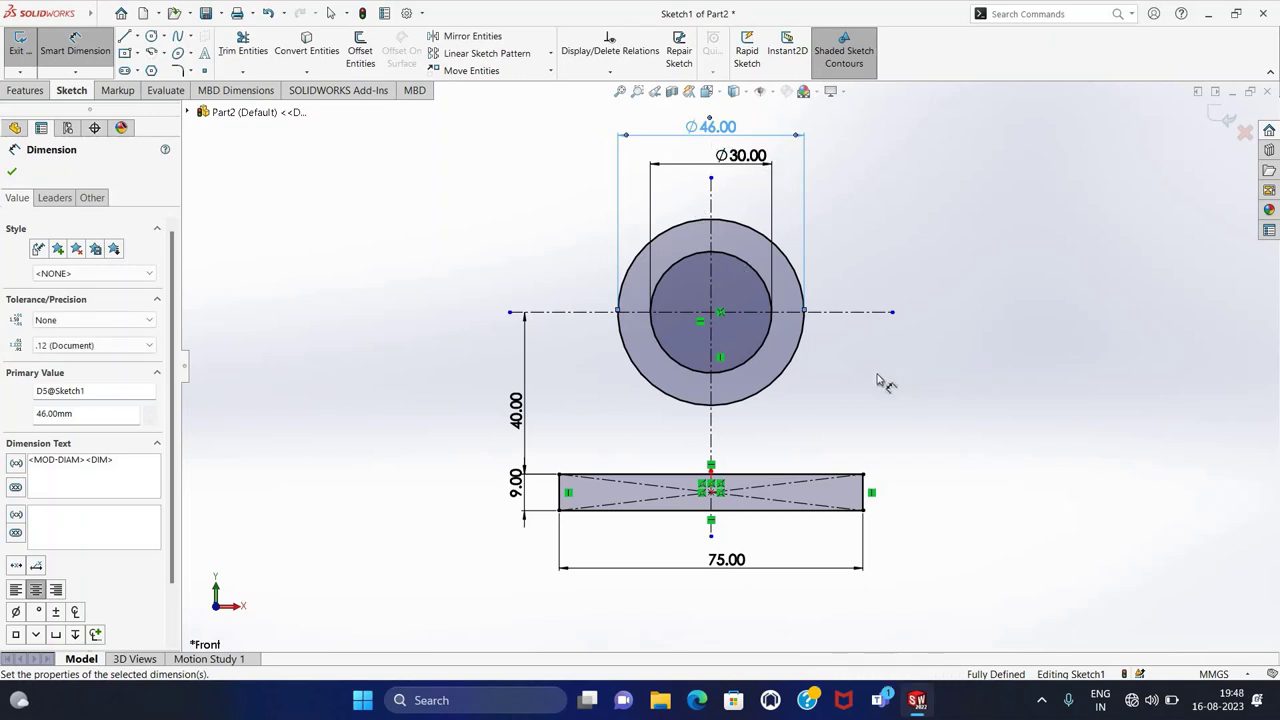
{"action": "key", "text": "Escape"}
- Draw a vertical neck line from the circle's bottom down to the base's top edge
{"action": "left_click", "coordinate": [124, 36]}
{"action": "scroll", "coordinate": [734, 417], "scroll_direction": "down", "scroll_amount": 2}
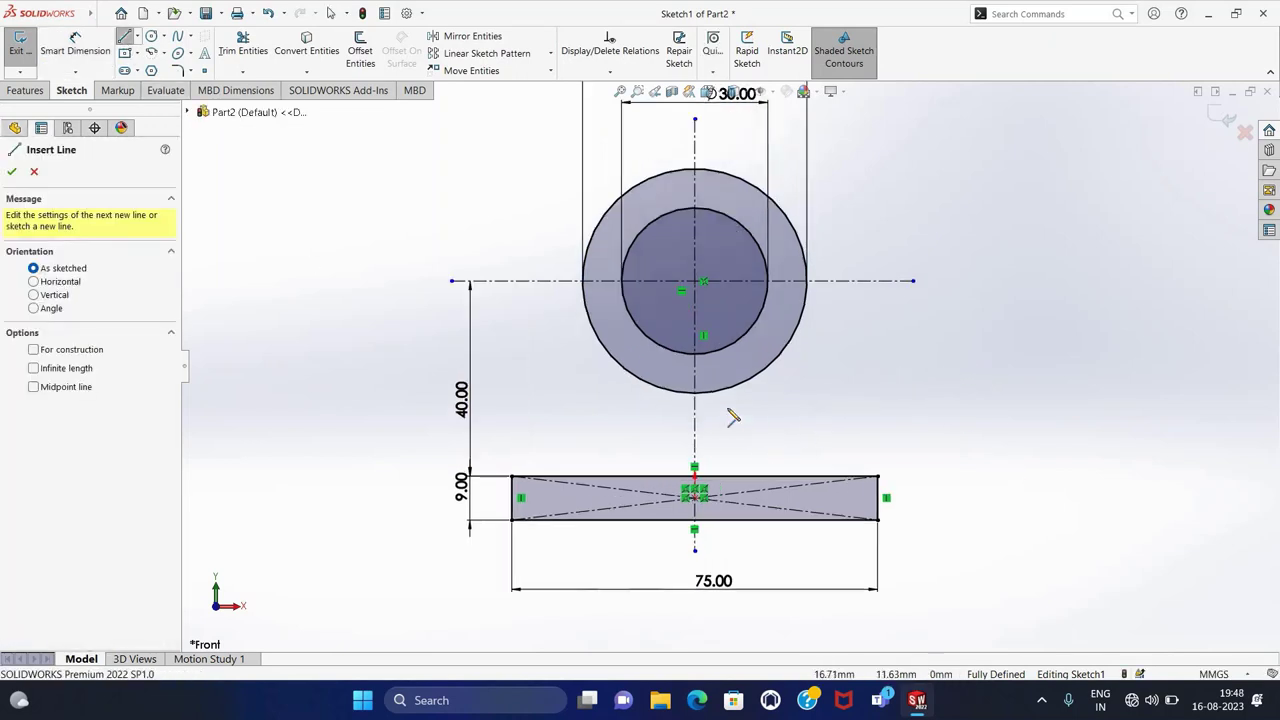
{"action": "scroll", "coordinate": [705, 385], "scroll_direction": "down", "scroll_amount": 2}
{"action": "left_click", "coordinate": [698, 380]}
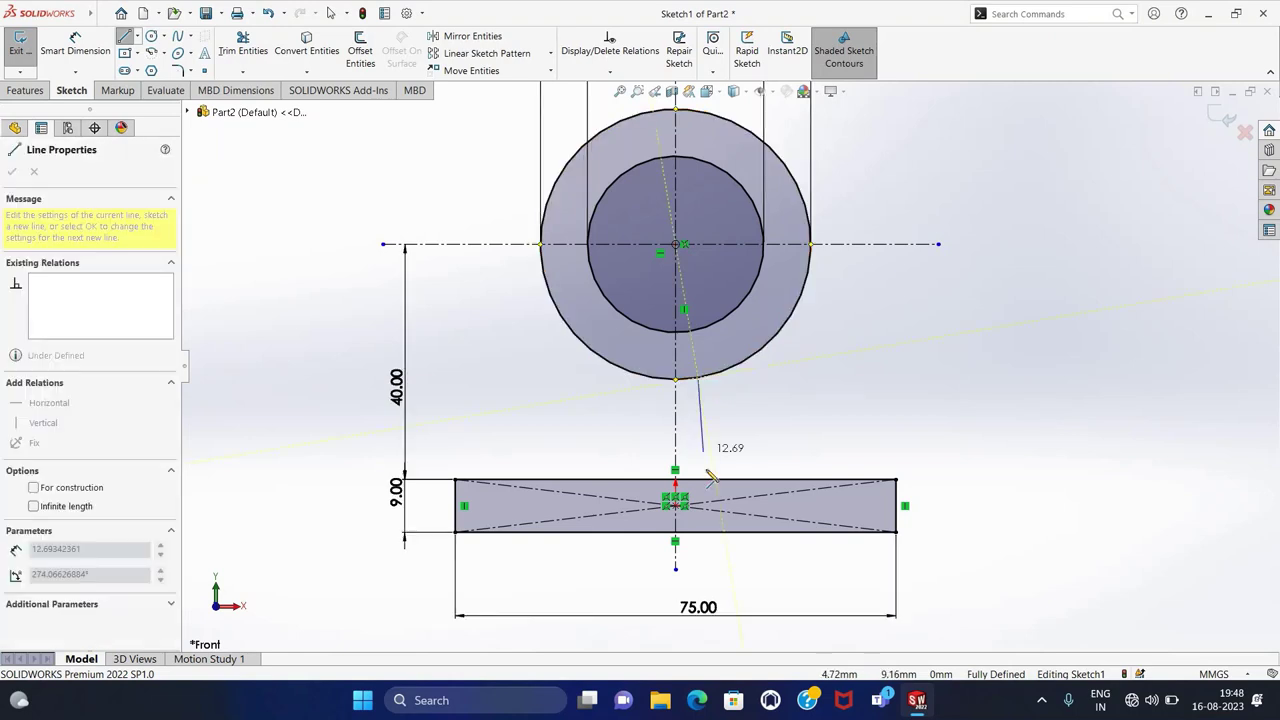
{"action": "left_click", "coordinate": [698, 480]}
{"action": "key", "text": "Escape"}
{"action": "key", "text": "l"}
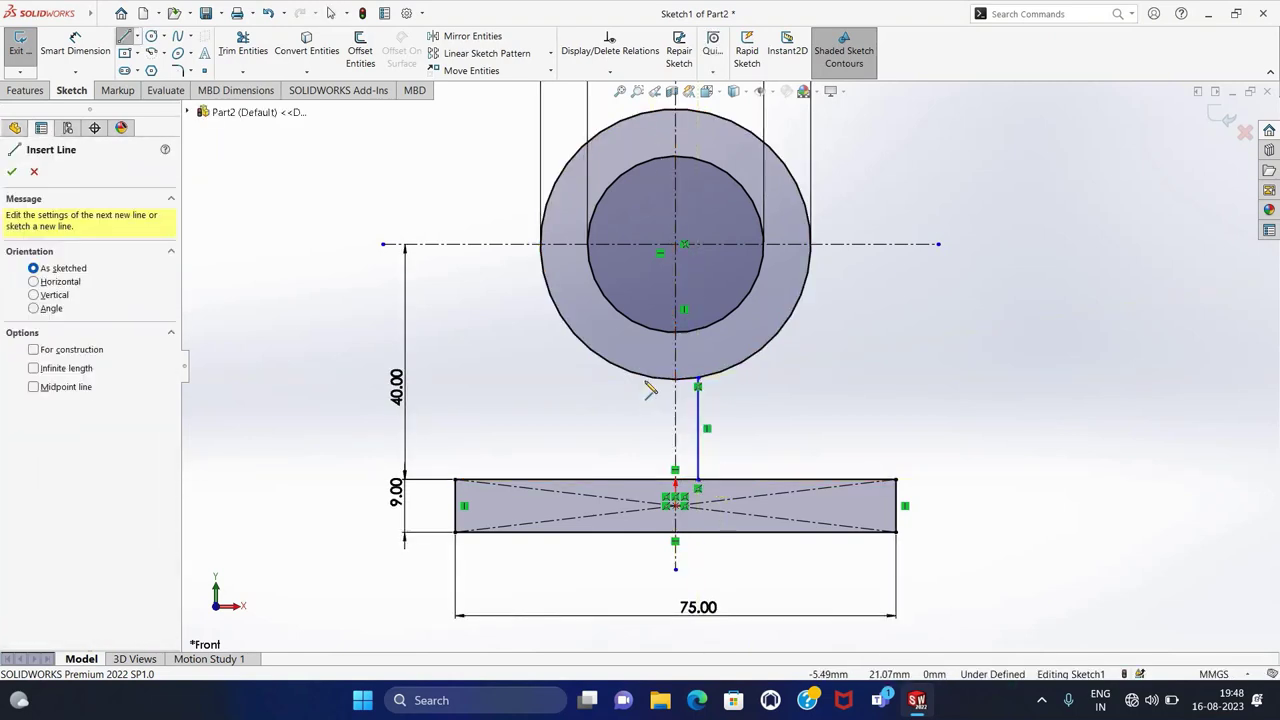
{"action": "left_click", "coordinate": [563, 320]}
{"action": "key", "text": "Escape"}
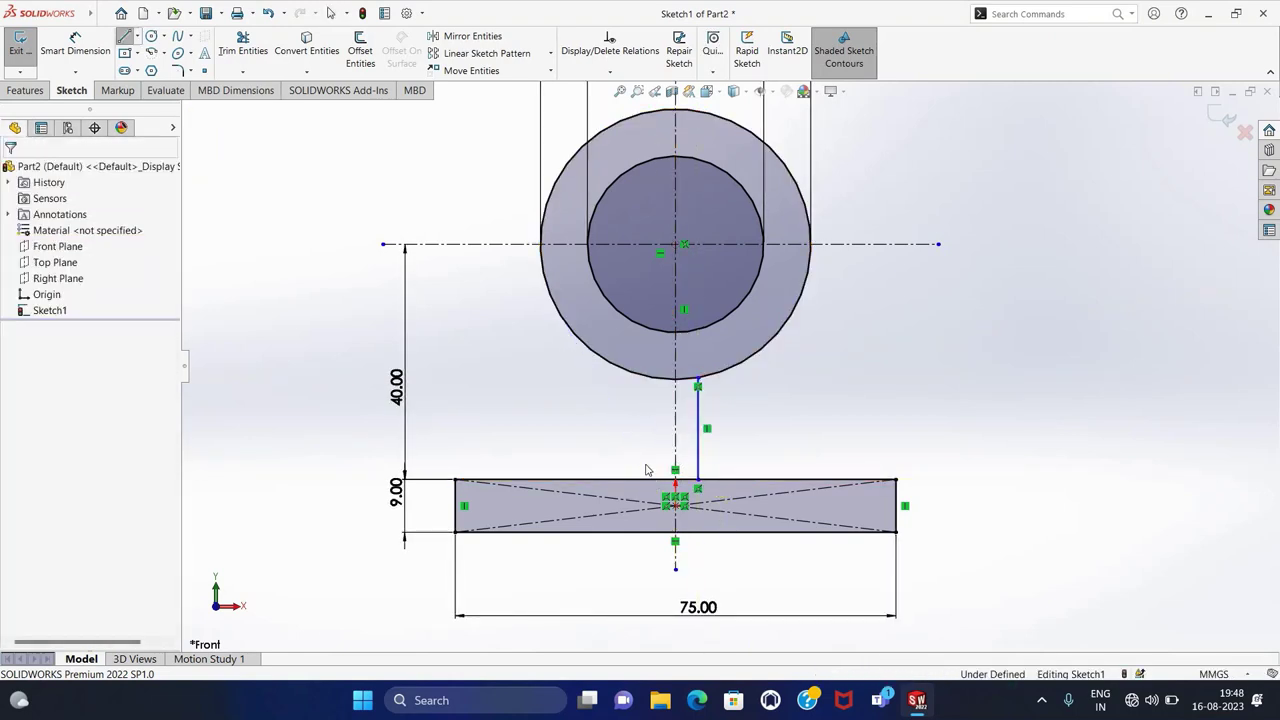
{"action": "key", "text": "l"}
{"action": "left_click", "coordinate": [656, 378]}
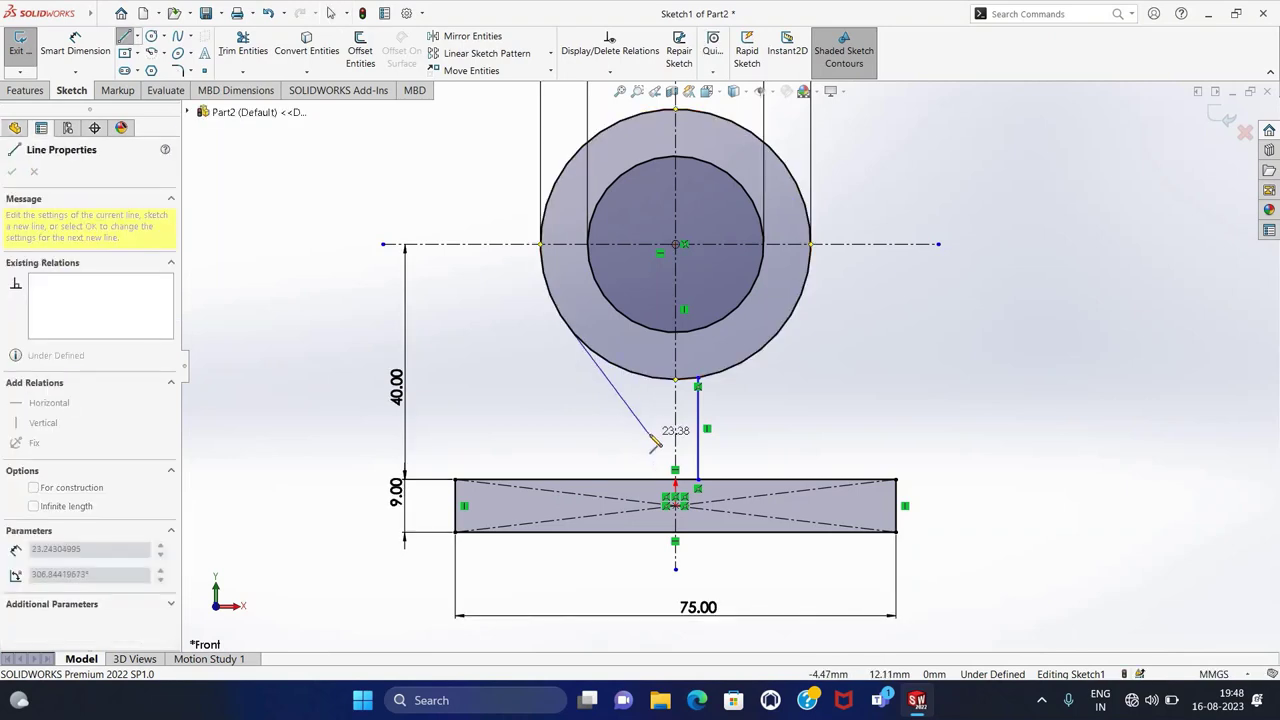
{"action": "key", "text": "Escape"}
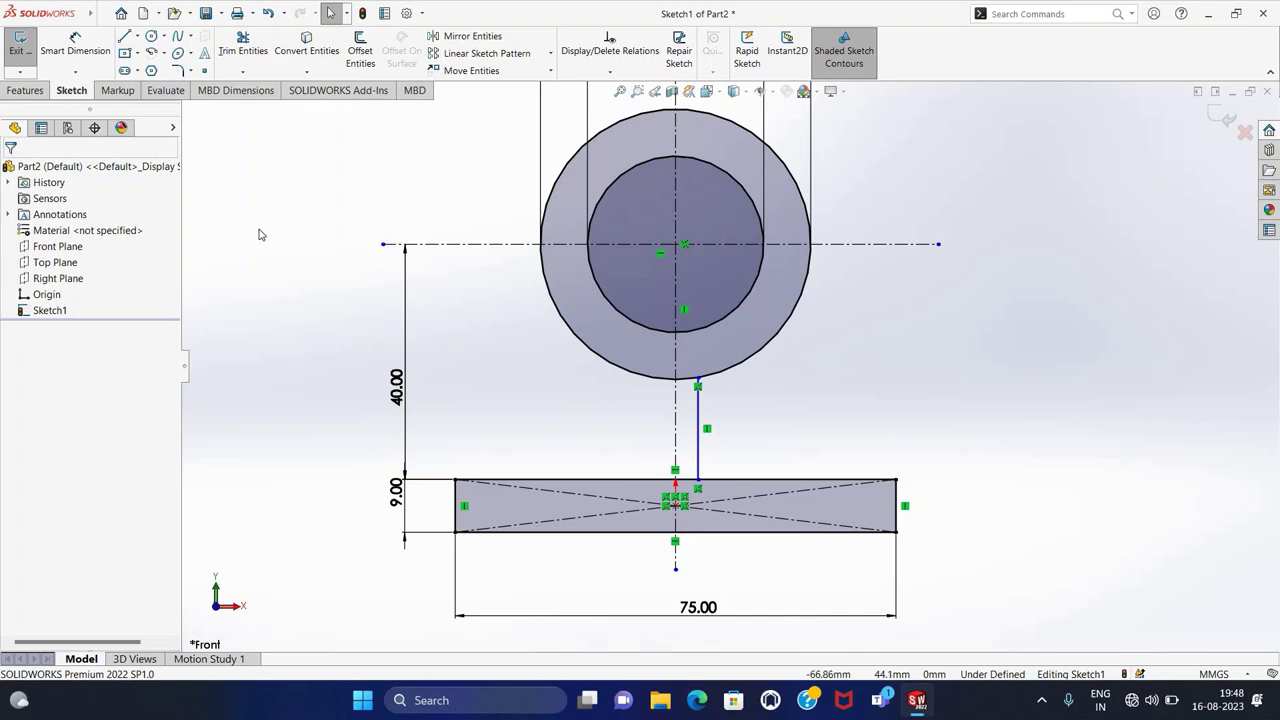
- Dimension the neck line 4.5 mm from the vertical centreline
{"action": "left_click", "coordinate": [75, 45]}
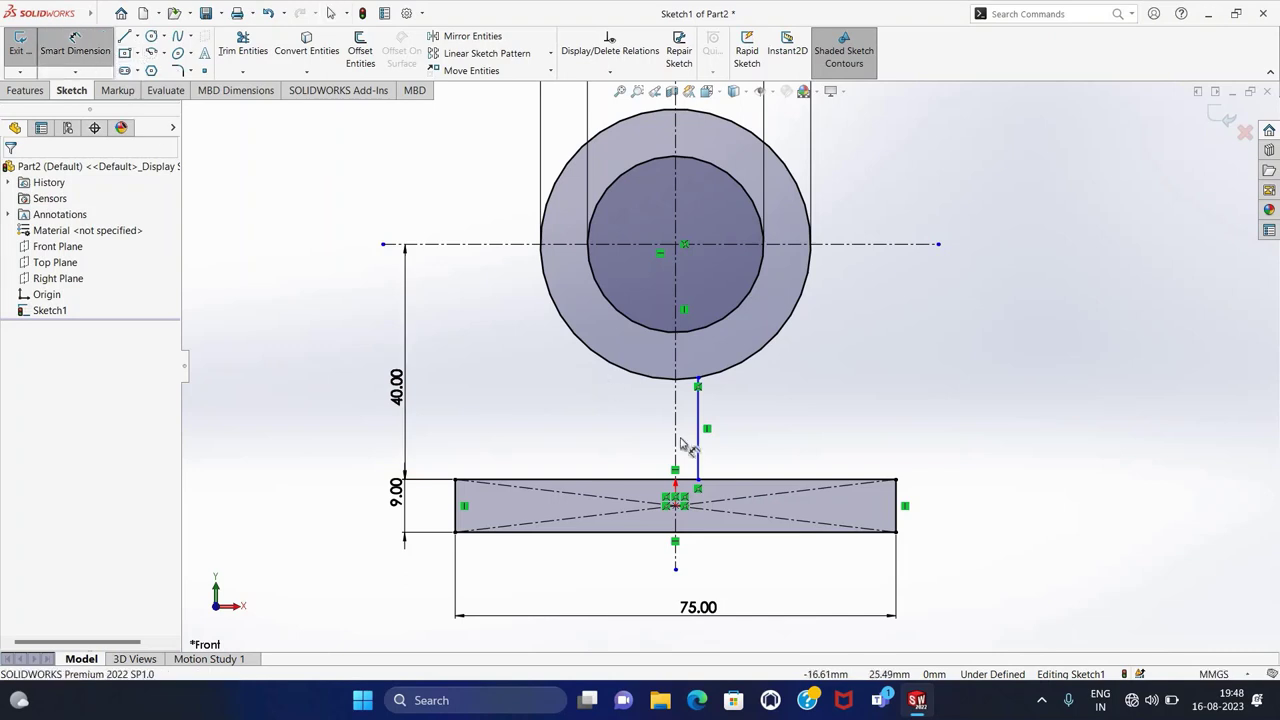
{"action": "left_click", "coordinate": [678, 432]}
{"action": "left_click", "coordinate": [697, 430]}
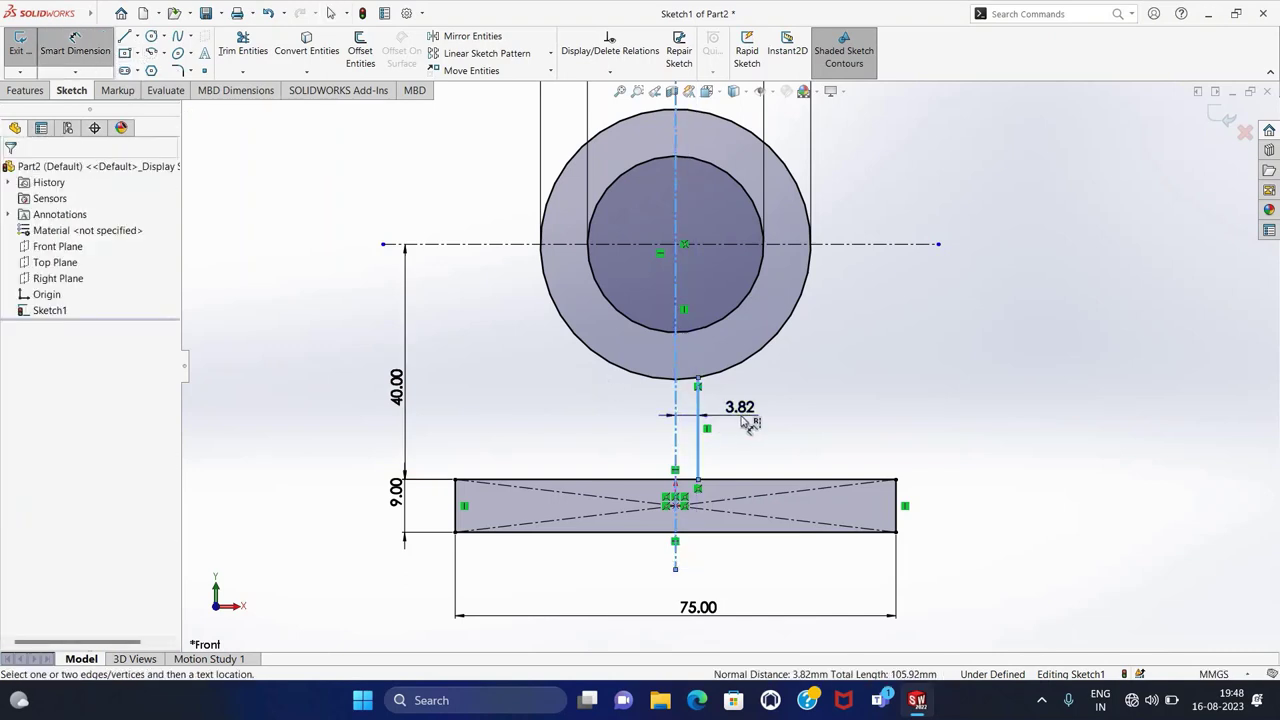
{"action": "left_click", "coordinate": [740, 415]}
{"action": "type", "text": "4.5"}
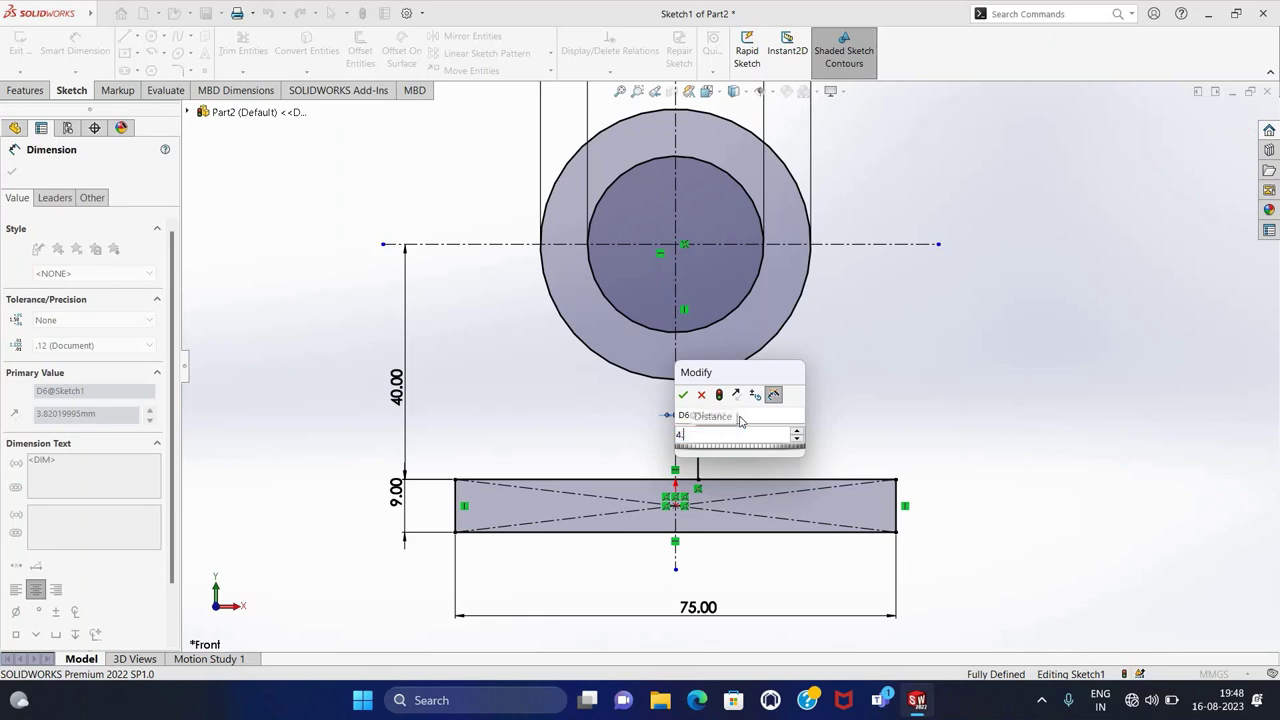
{"action": "key", "text": "Return"}
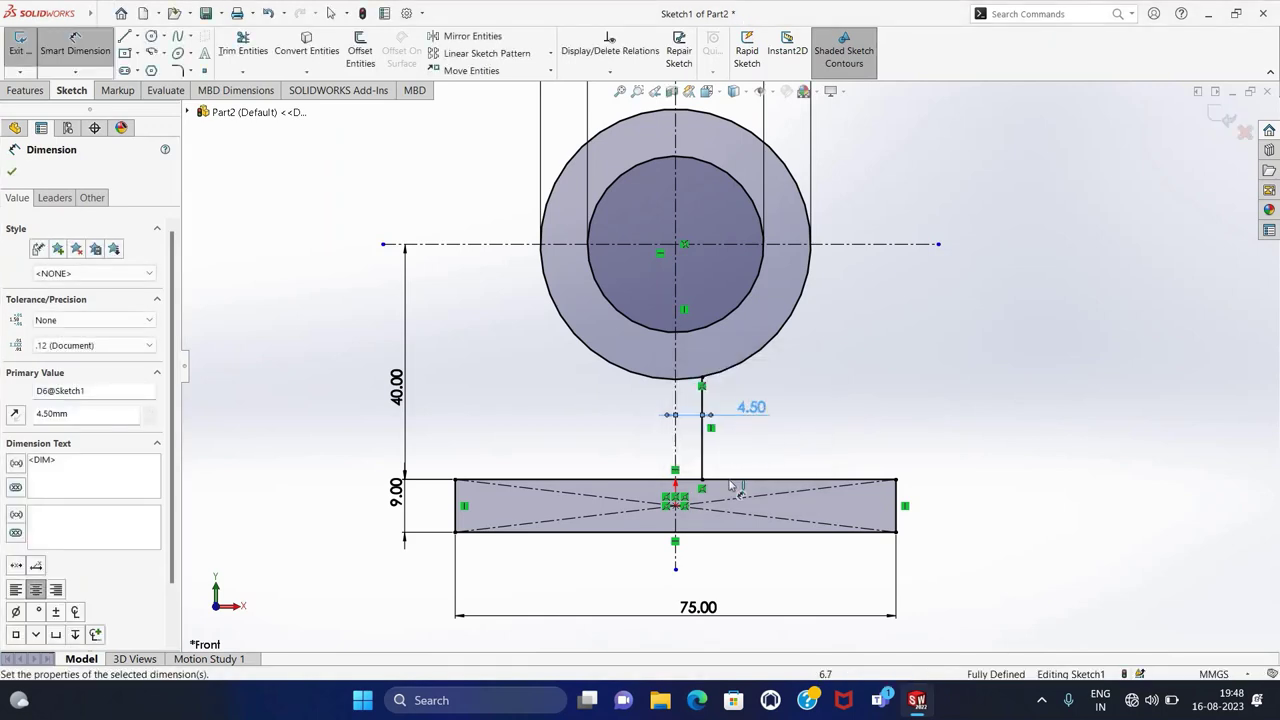
{"action": "left_click", "coordinate": [702, 428]}
- Mirror the neck line about the vertical centreline
{"action": "key", "text": "Escape"}
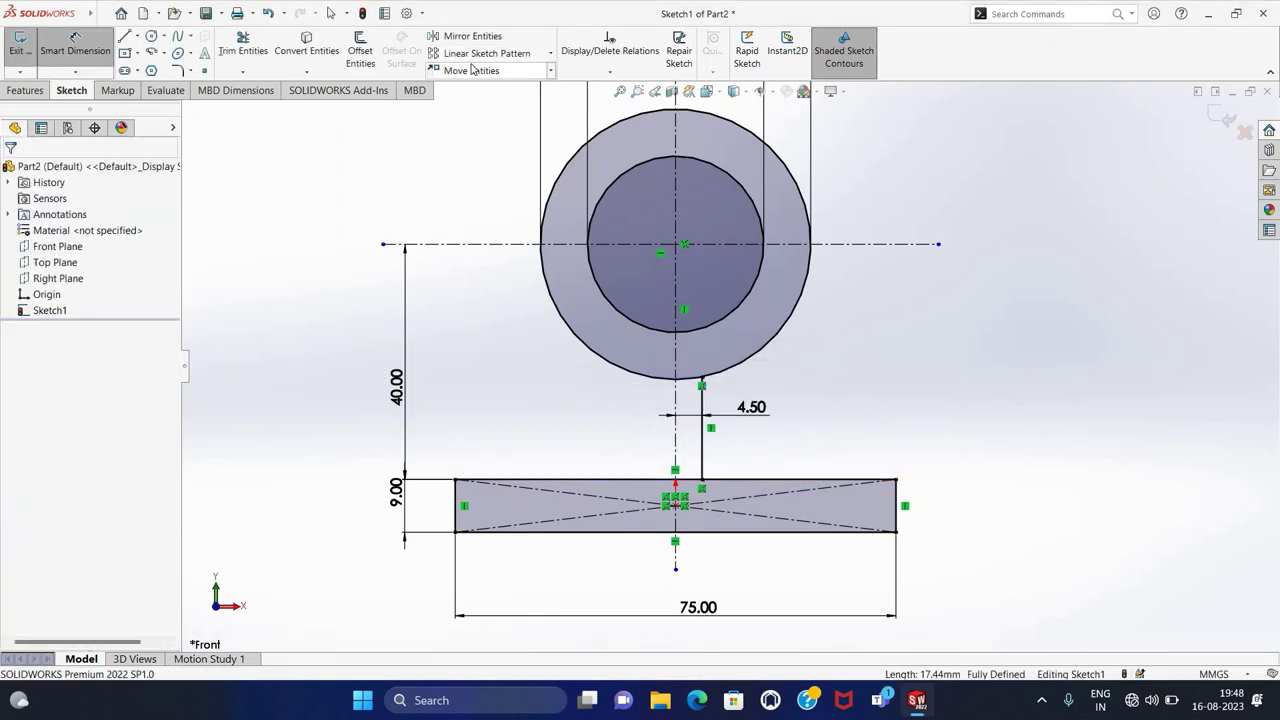
{"action": "left_click", "coordinate": [702, 440]}
{"action": "left_click", "coordinate": [472, 36]}
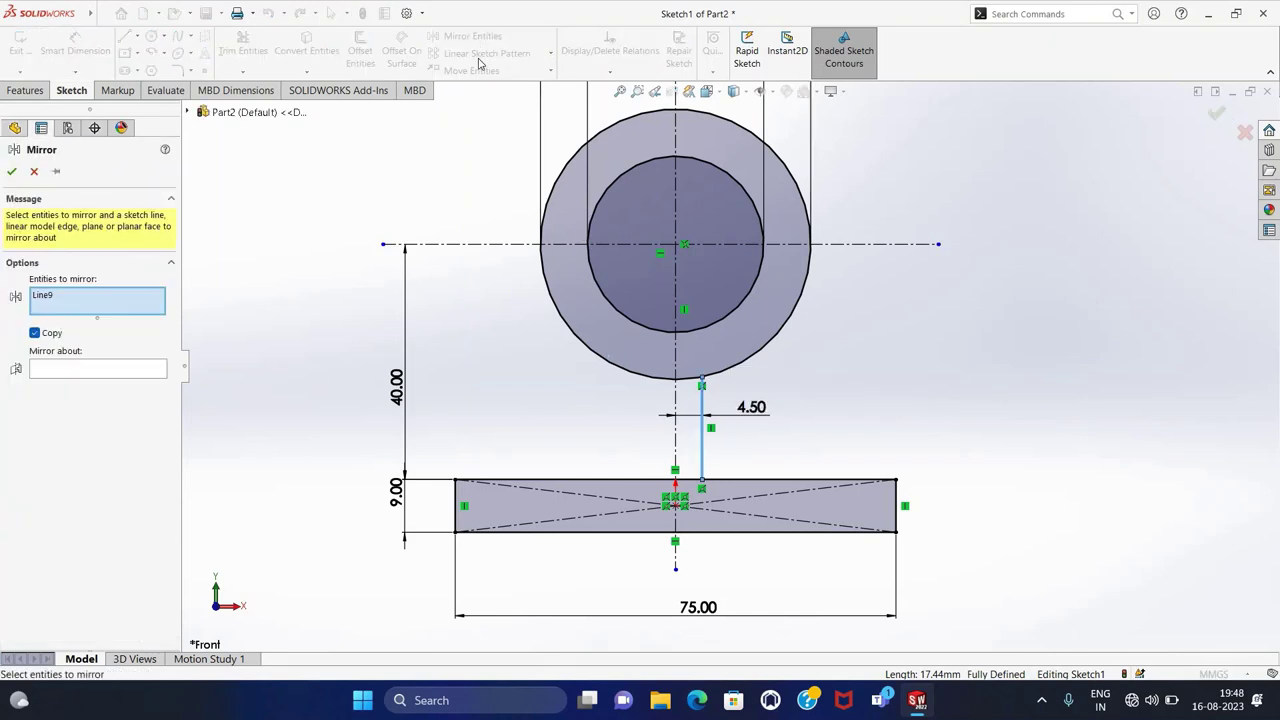
{"action": "left_click", "coordinate": [113, 370]}
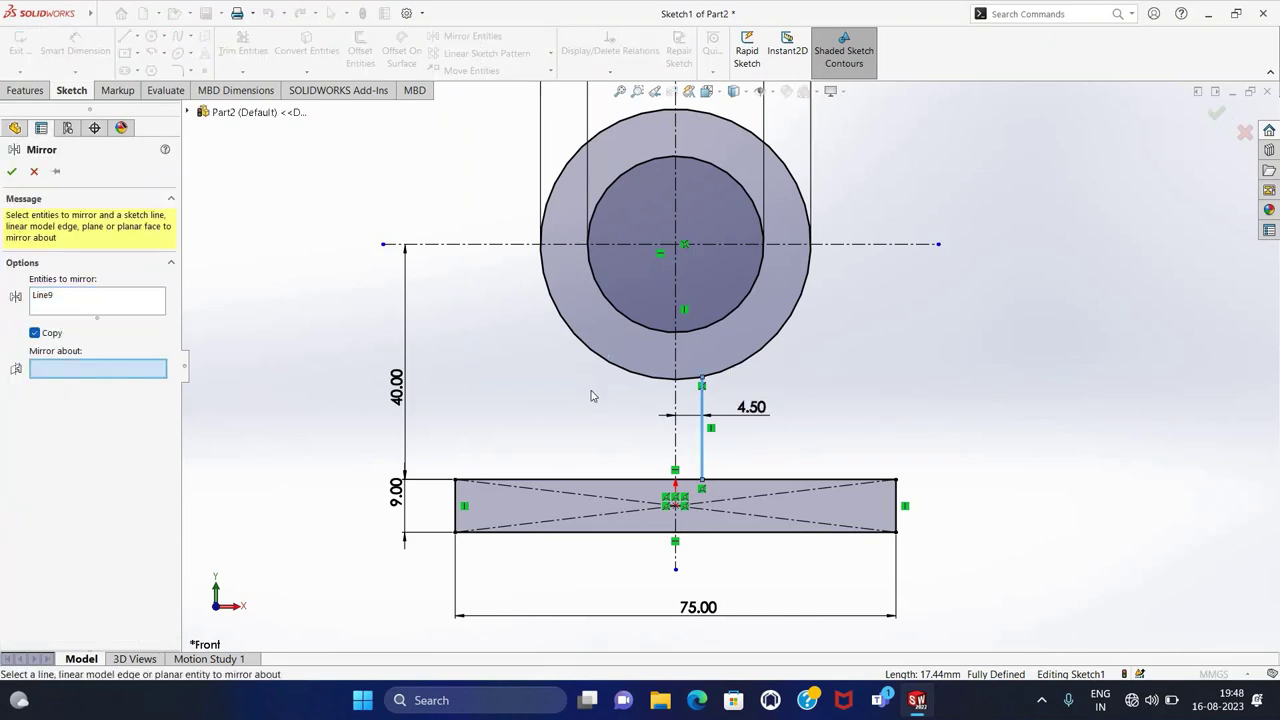
{"action": "left_click", "coordinate": [676, 402]}
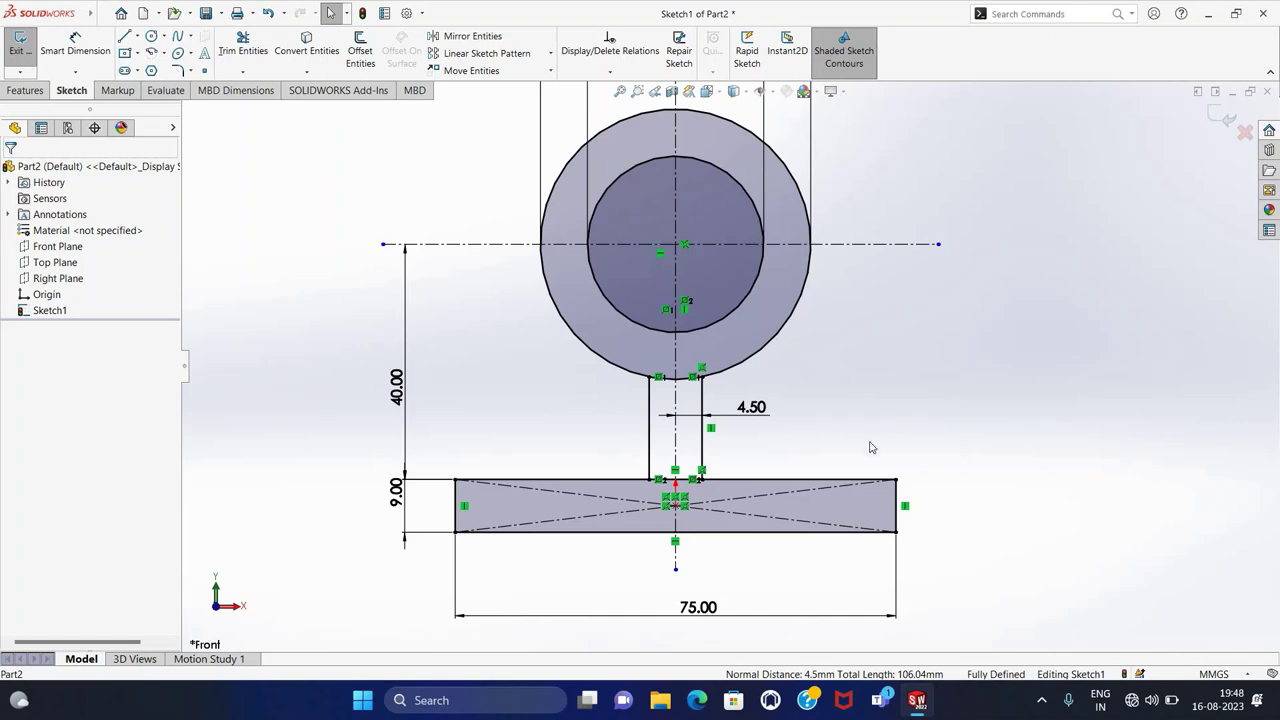
- Draw short horizontal lines across the ring on its left and right sides
{"action": "left_click", "coordinate": [124, 36]}
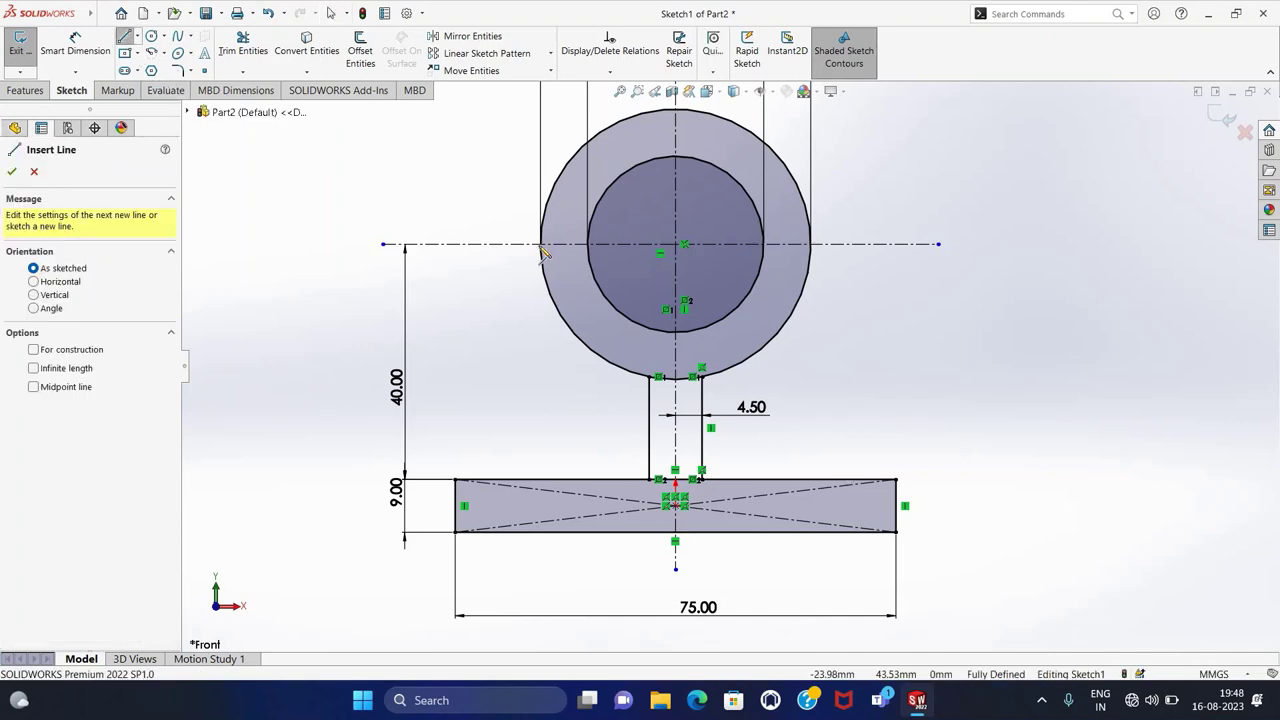
{"action": "left_click", "coordinate": [541, 244]}
{"action": "left_click", "coordinate": [604, 244]}
{"action": "key", "text": "Escape"}
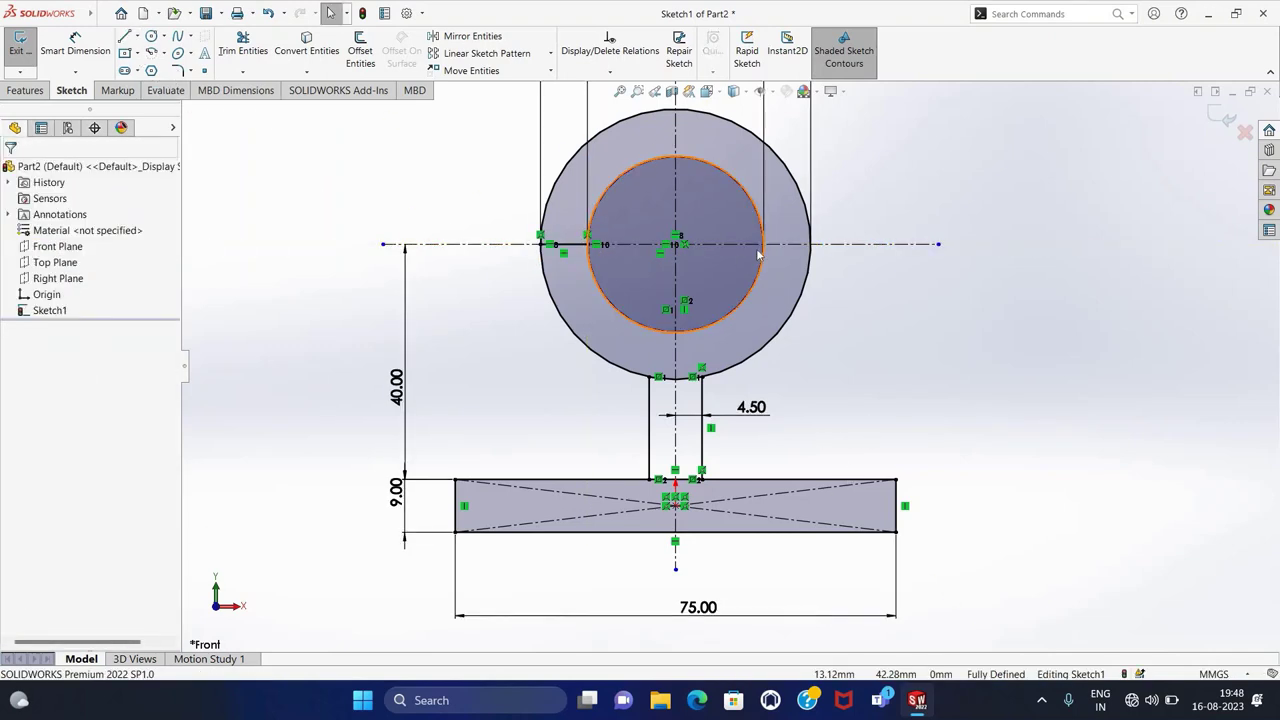
{"action": "key", "text": "Return"}
{"action": "left_click", "coordinate": [763, 245]}
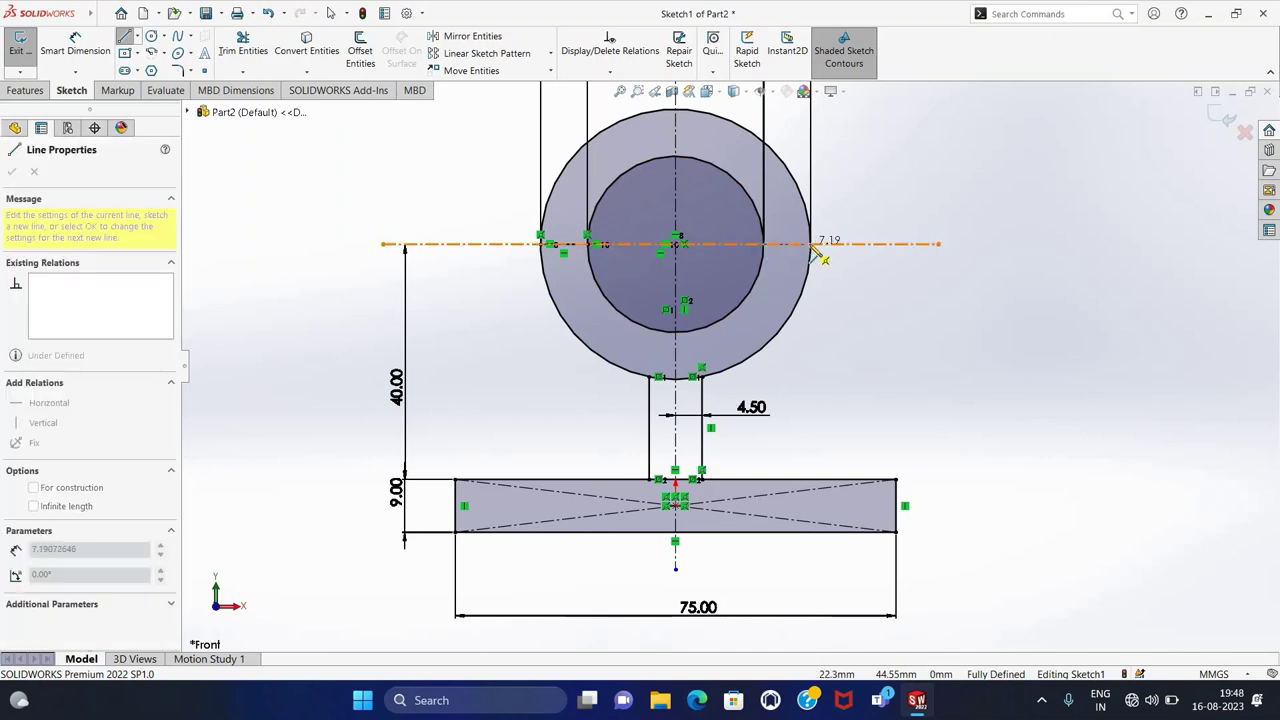
{"action": "left_click", "coordinate": [812, 248]}
{"action": "key", "text": "Escape"}
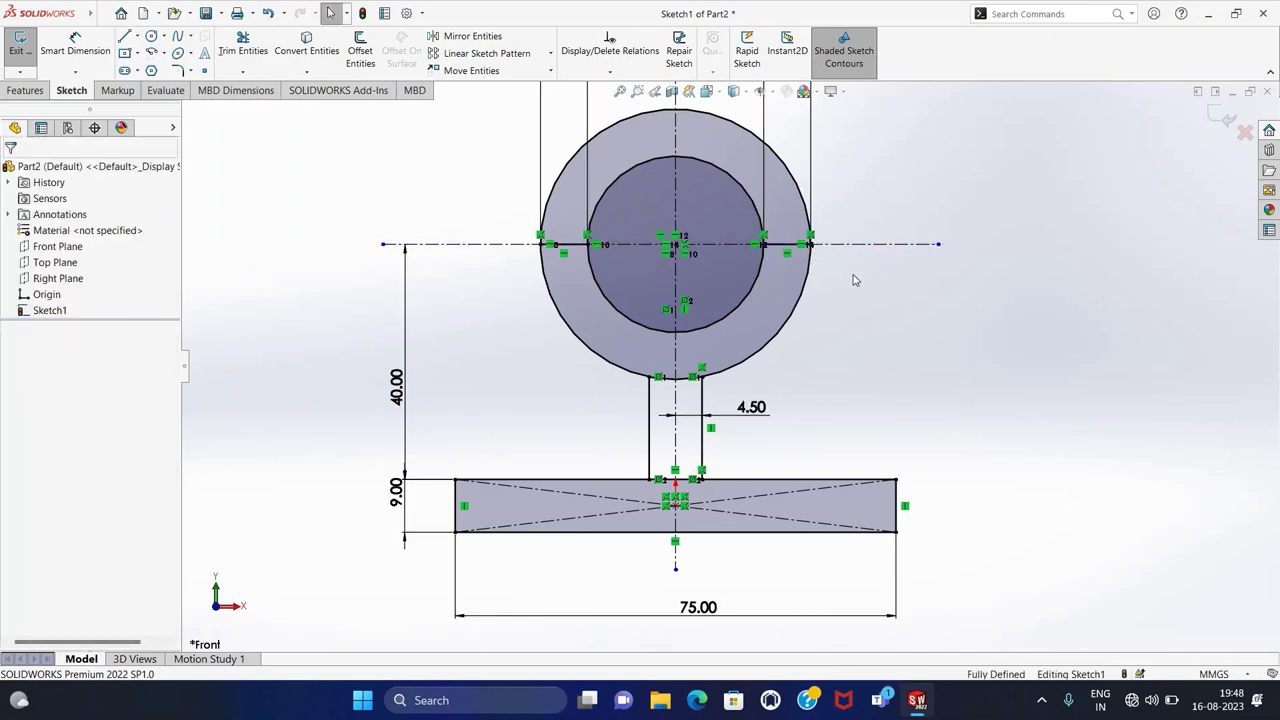
- Trim the circles' upper arcs and the base edge between the neck lines
{"action": "left_click", "coordinate": [243, 45]}
{"action": "left_click_drag", "start_coordinate": [527, 212], "coordinate": [619, 228]}
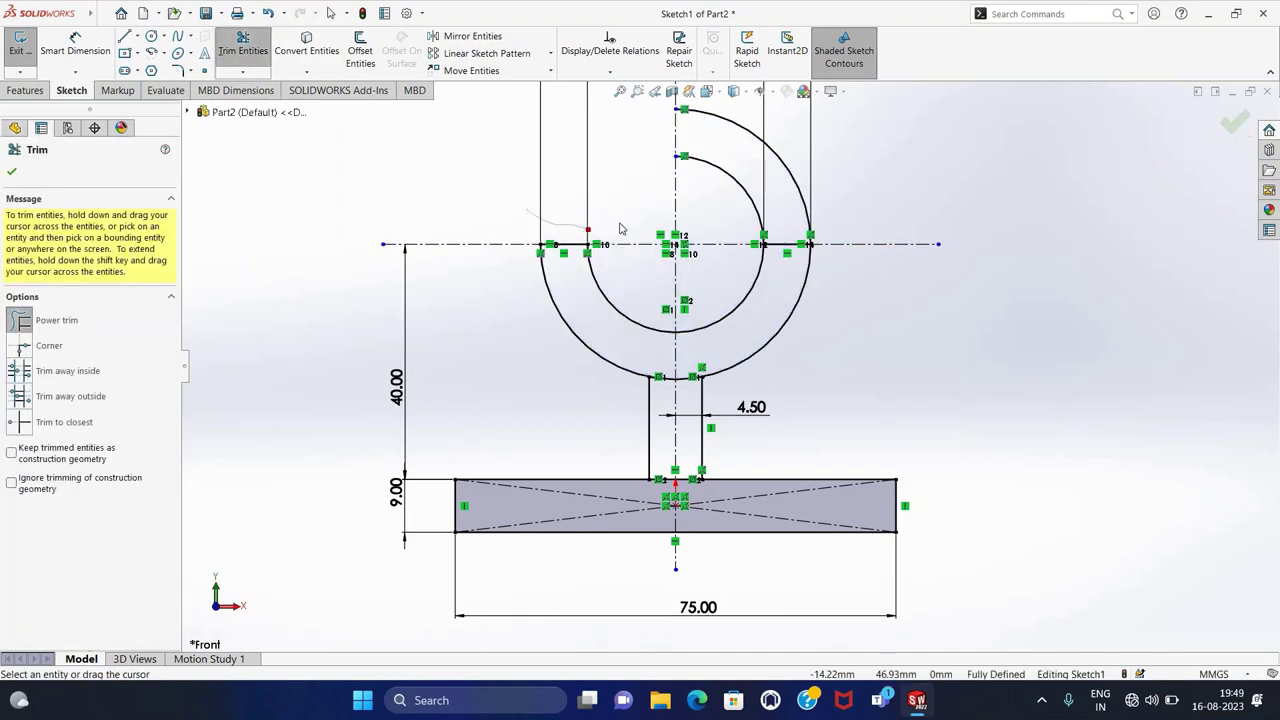
{"action": "left_click_drag", "start_coordinate": [812, 207], "coordinate": [818, 208]}
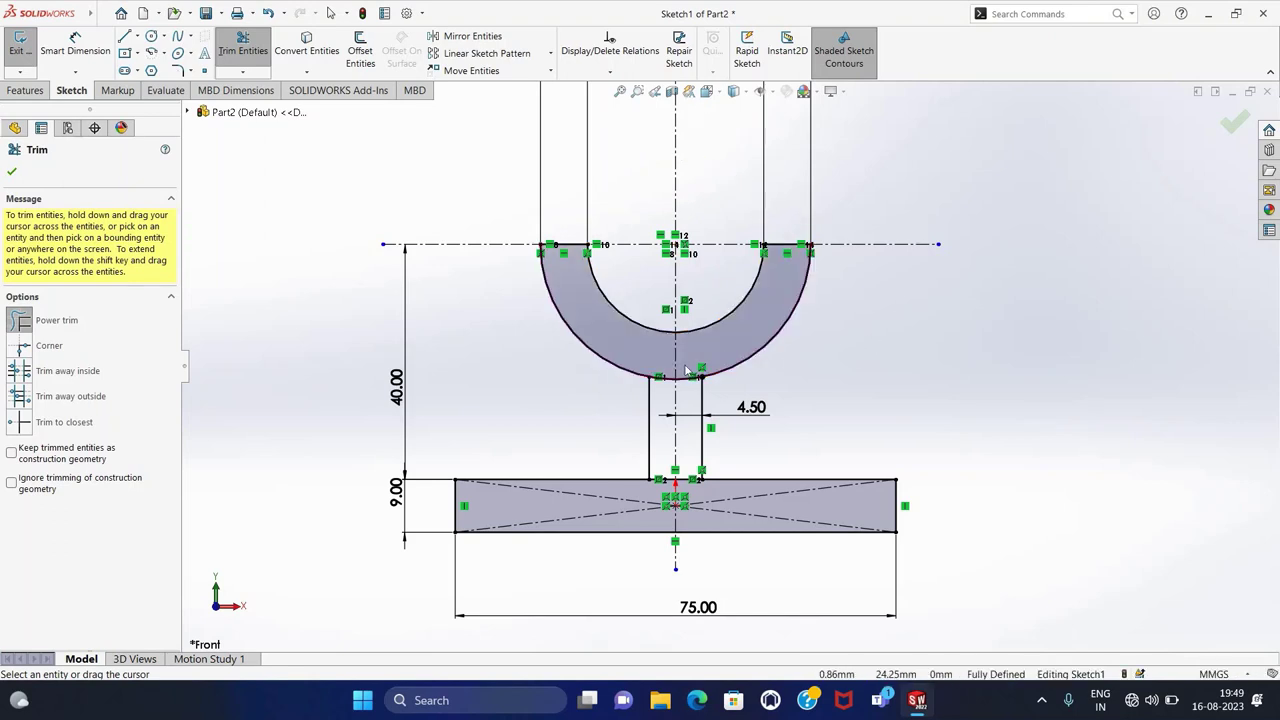
{"action": "left_click_drag", "start_coordinate": [671, 393], "coordinate": [690, 473]}
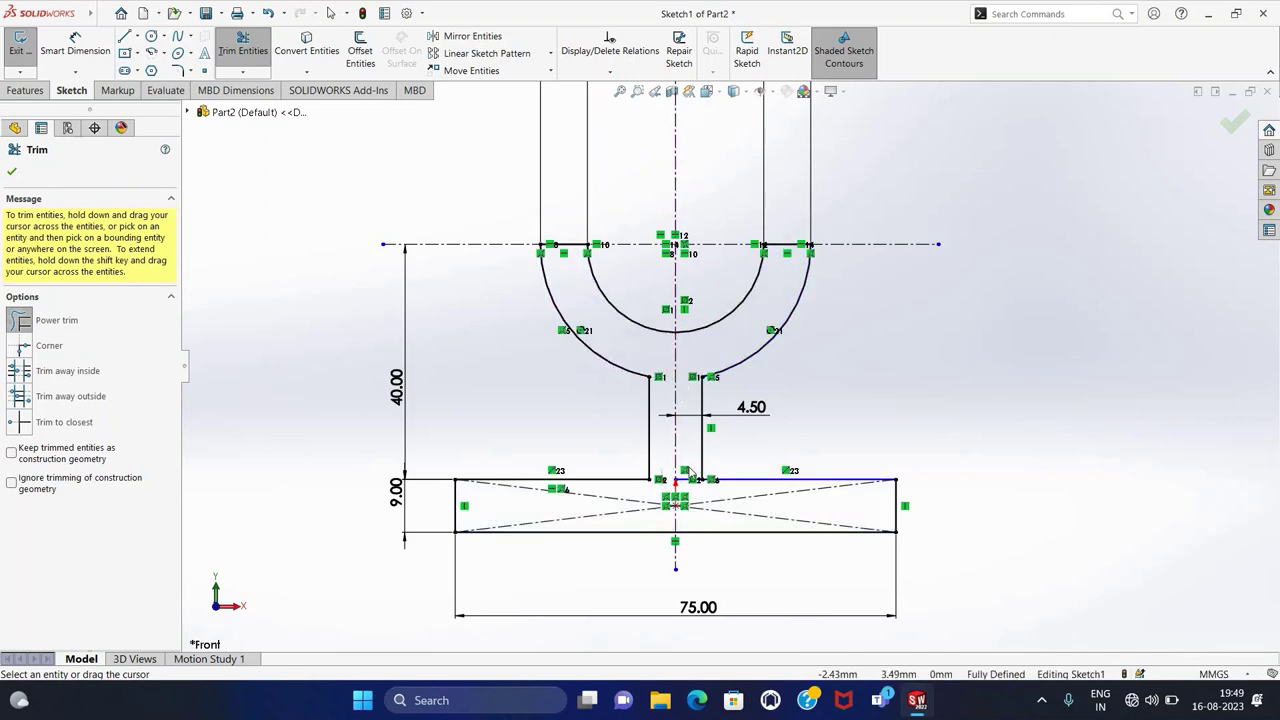
{"action": "key", "text": "Escape"}
{"action": "scroll", "coordinate": [703, 368], "scroll_direction": "up", "scroll_amount": 3}
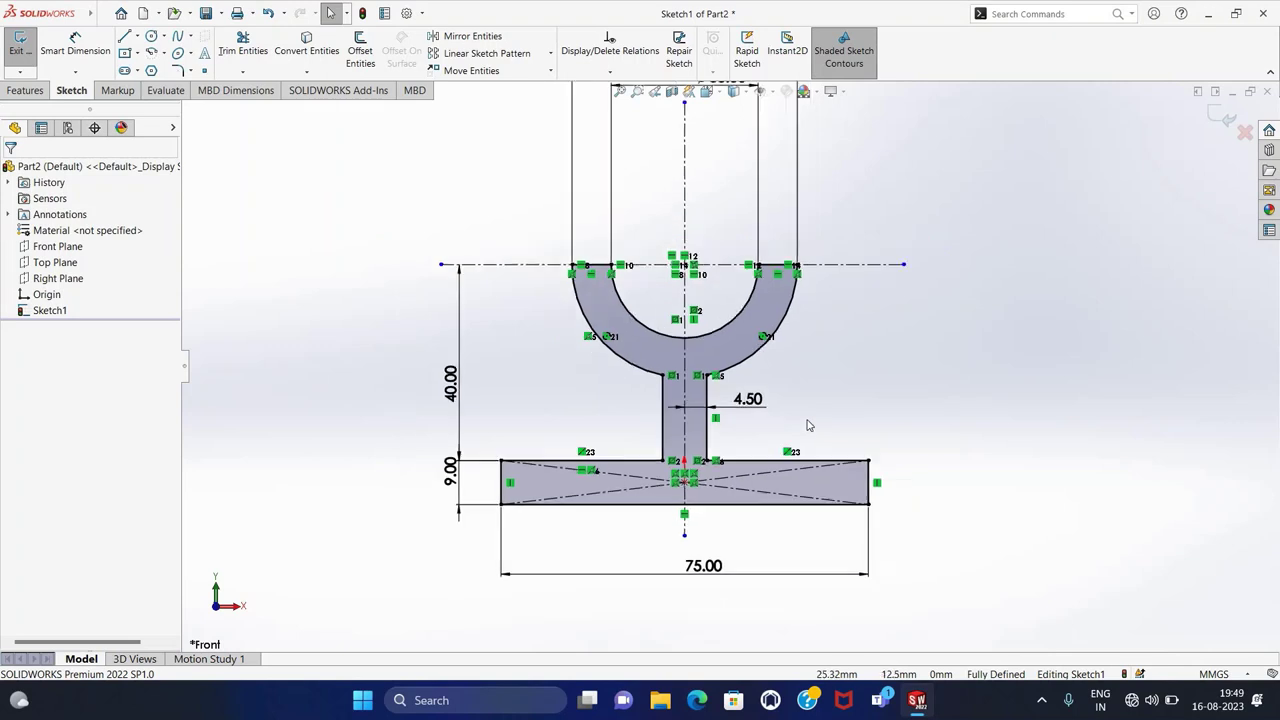
- Exit the sketch and extrude the profile 52 mm mid-plane as Boss-Extrude1
{"action": "left_click", "coordinate": [20, 45]}
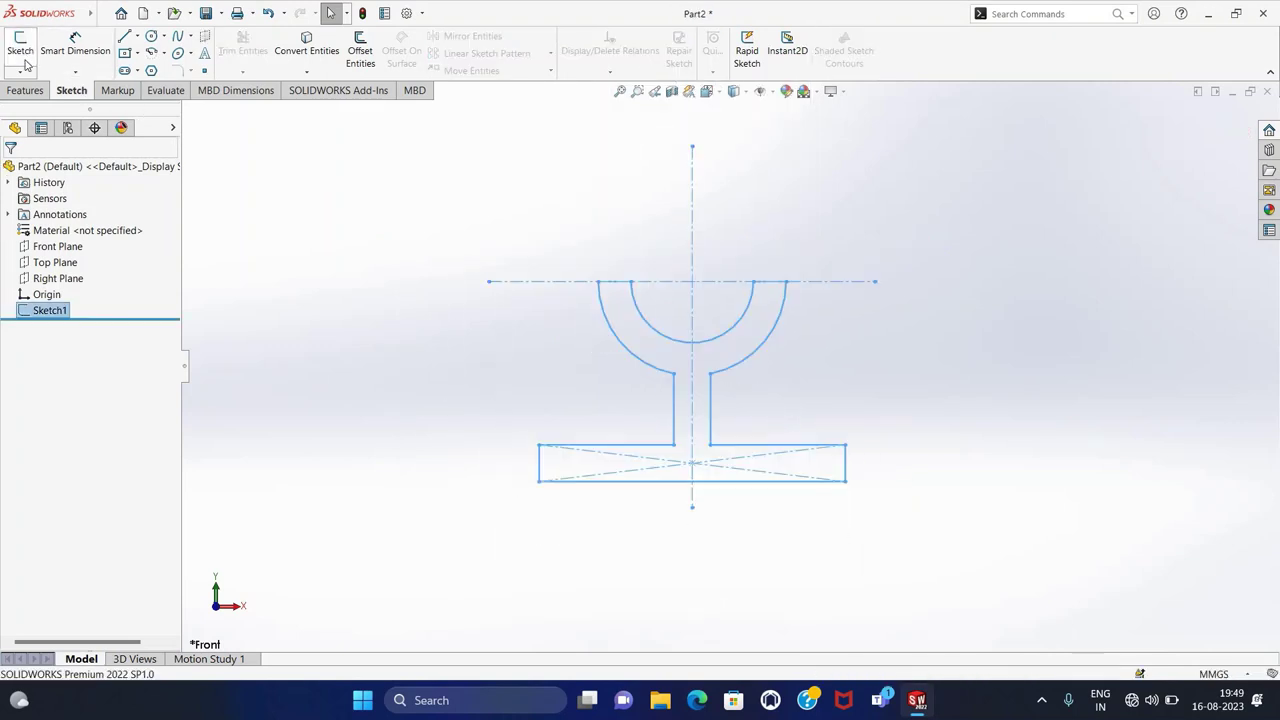
{"action": "left_click", "coordinate": [26, 91]}
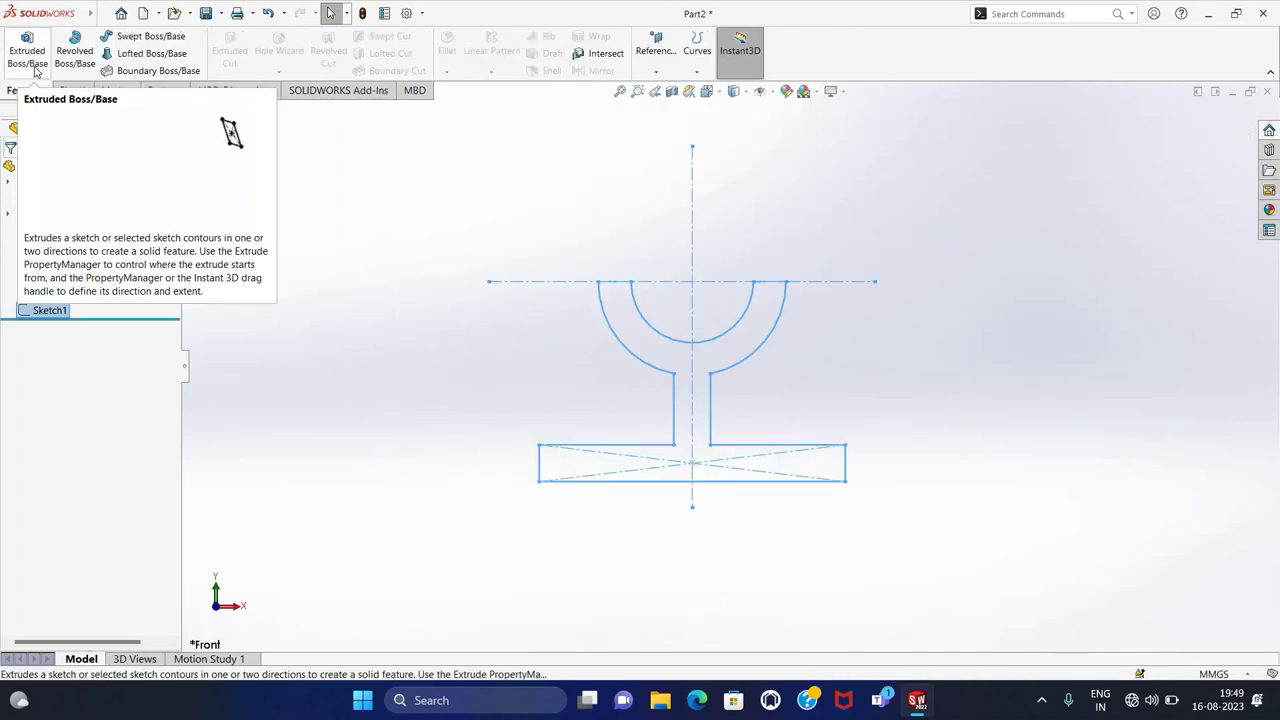
{"action": "left_click", "coordinate": [27, 45]}
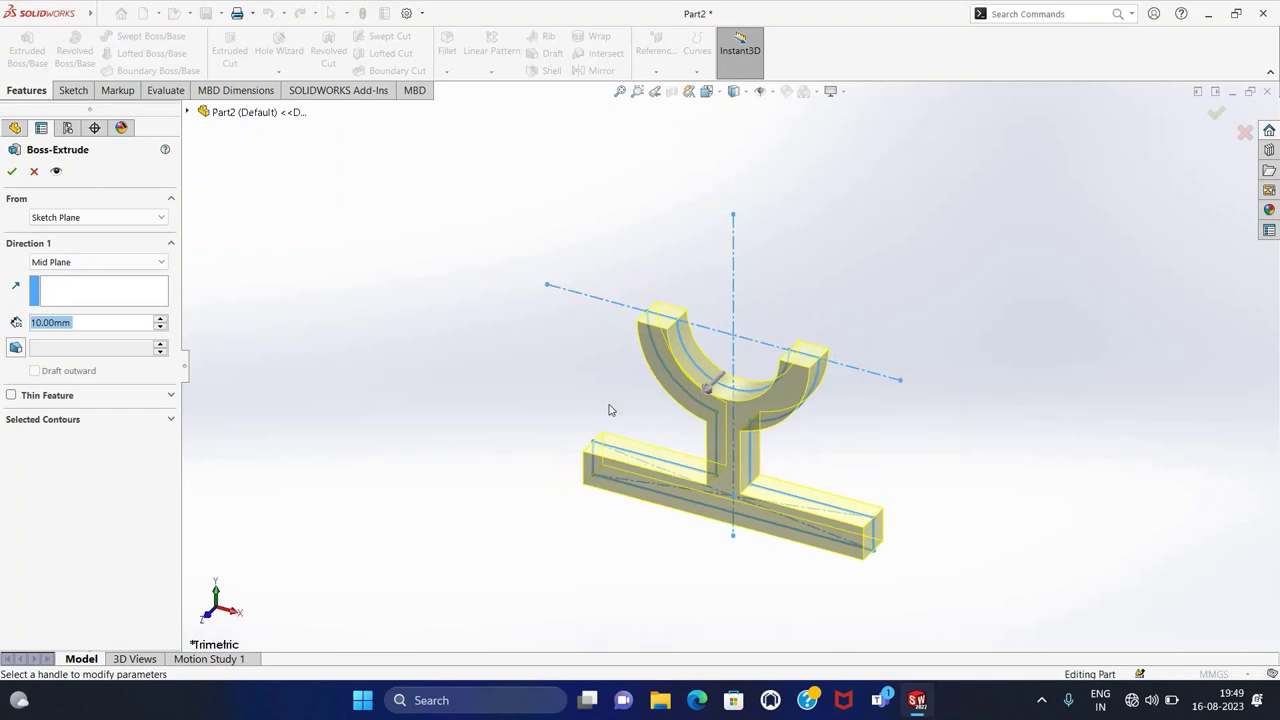
{"action": "type", "text": "52"}
{"action": "key", "text": "Return"}
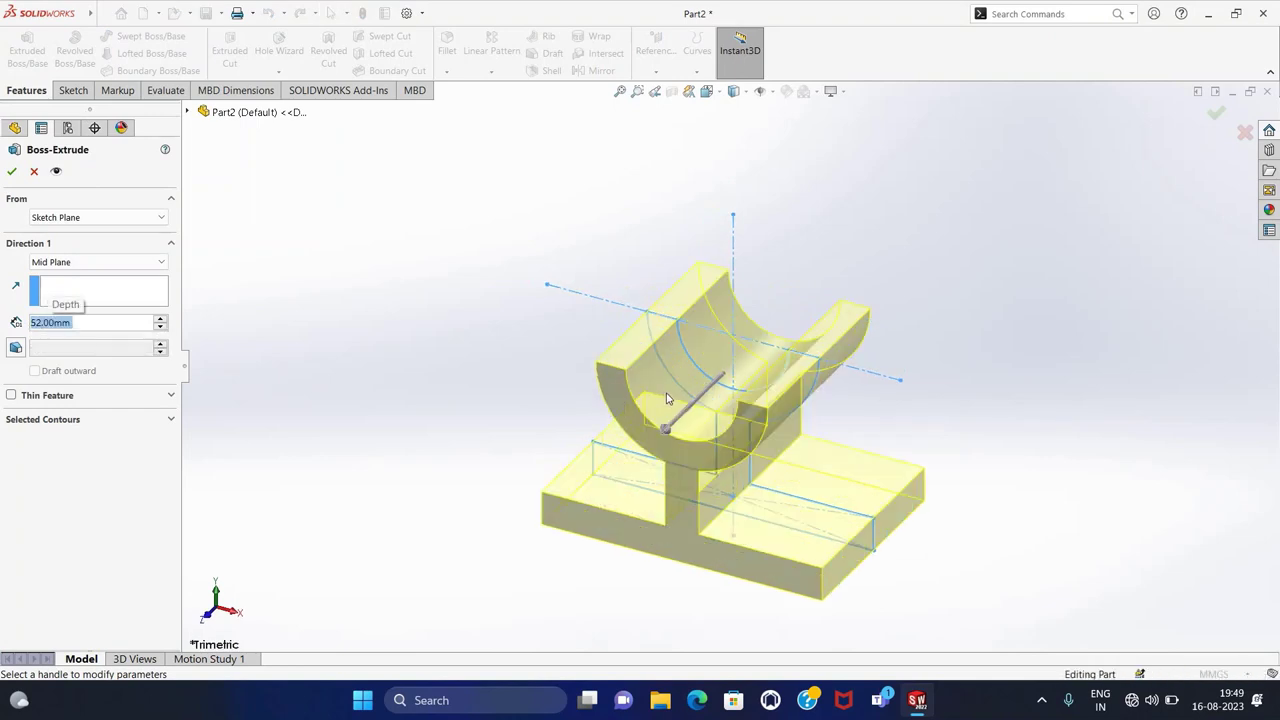
{"action": "left_click", "coordinate": [6, 175]}
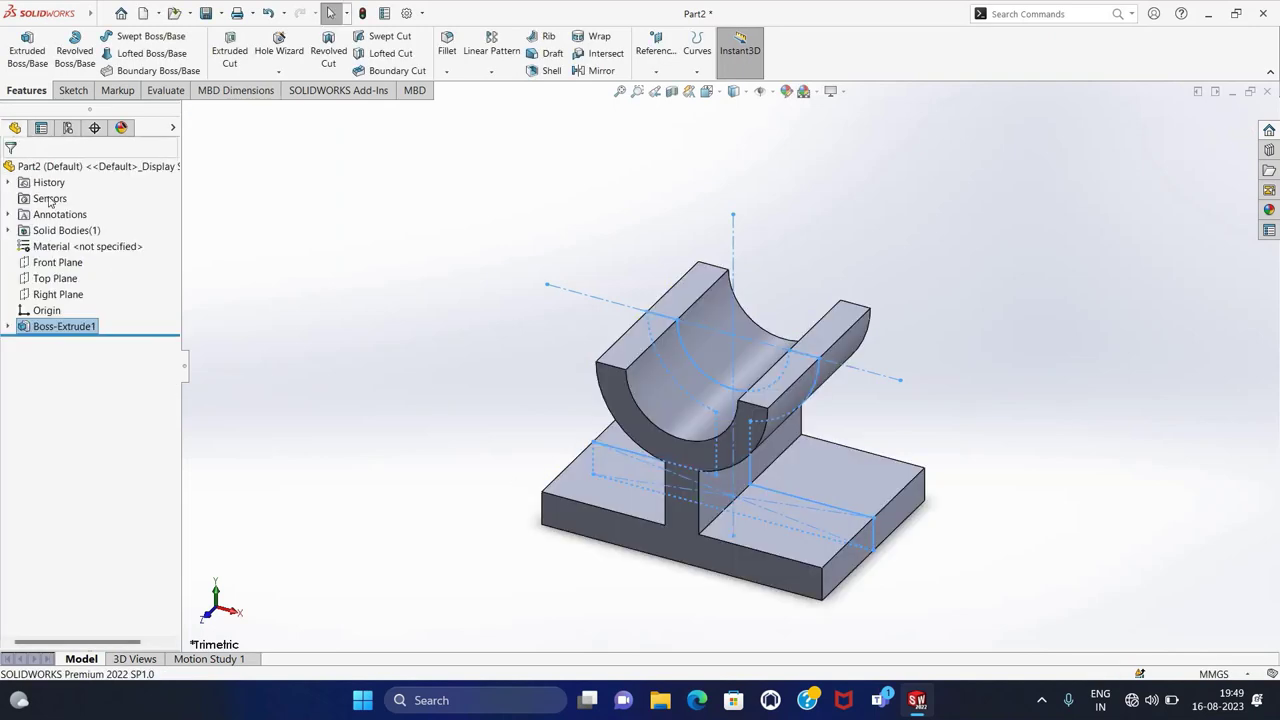
{"action": "left_click", "coordinate": [486, 330]}
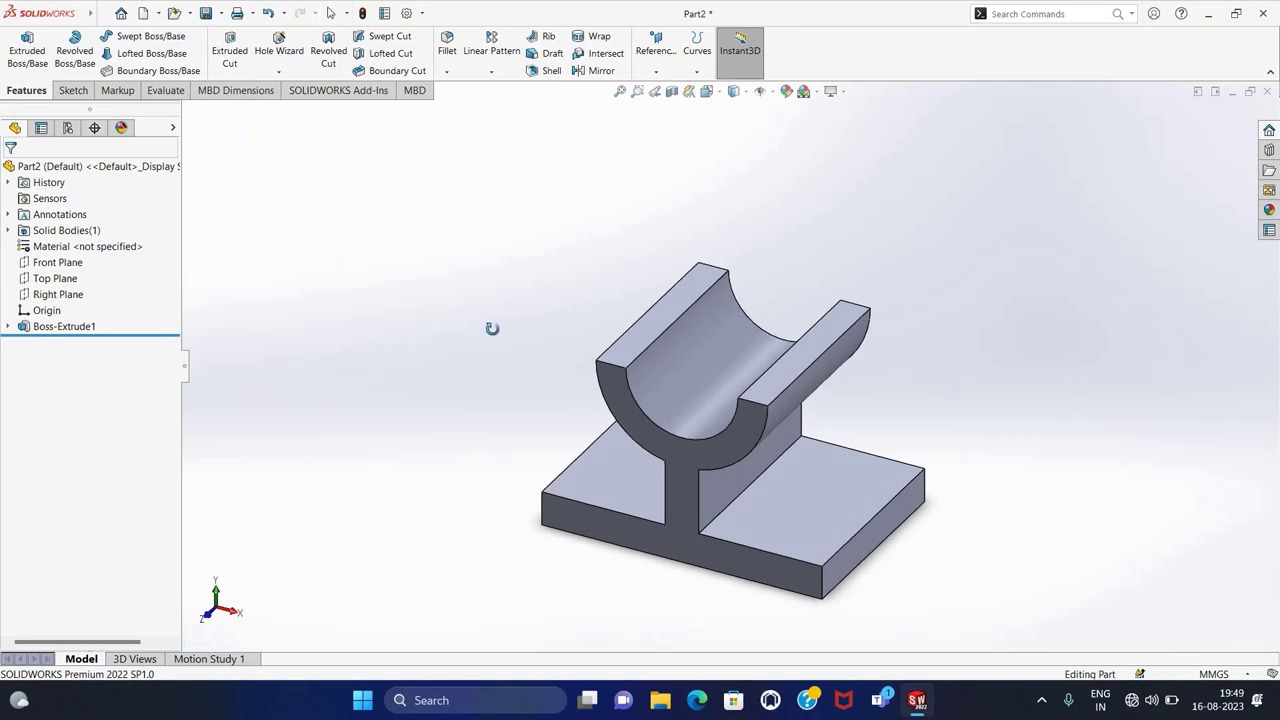
{"action": "left_click", "coordinate": [71, 90]}
- Start a sketch on the Front Plane and draw a circle matching the cradle's outer edge
{"action": "left_click", "coordinate": [30, 55]}
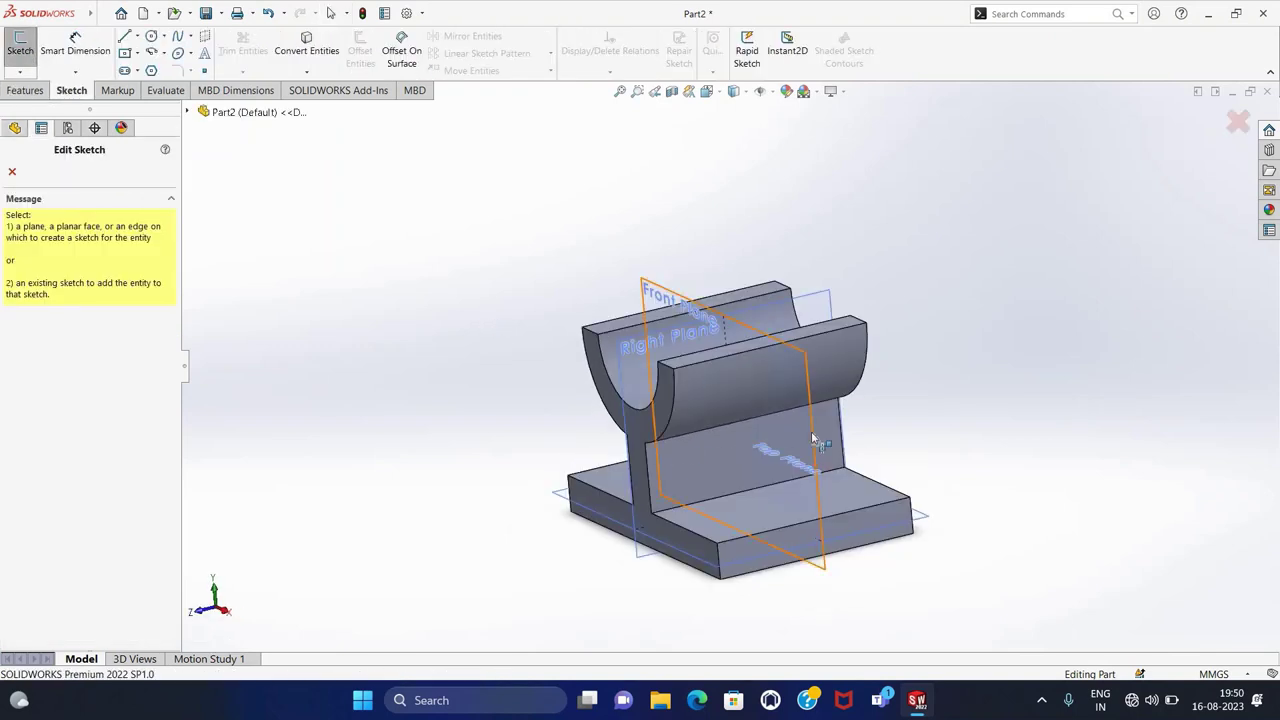
{"action": "left_click", "coordinate": [811, 431]}
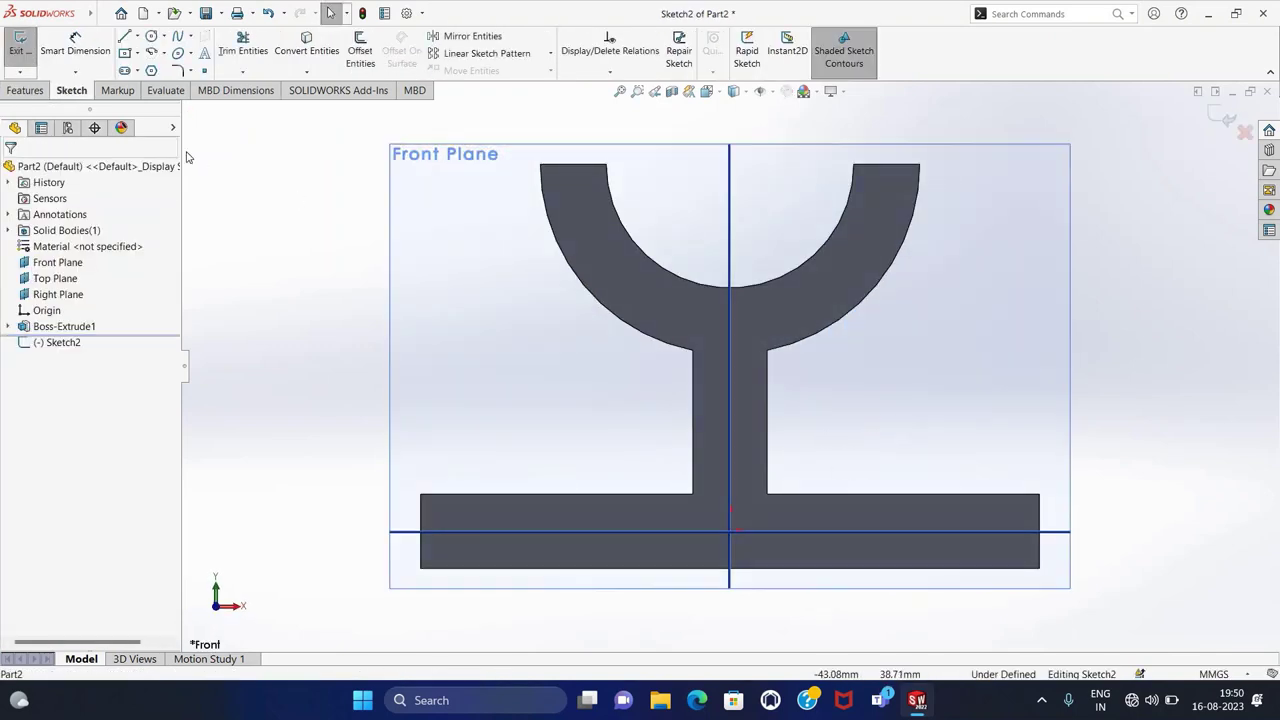
{"action": "left_click", "coordinate": [150, 37]}
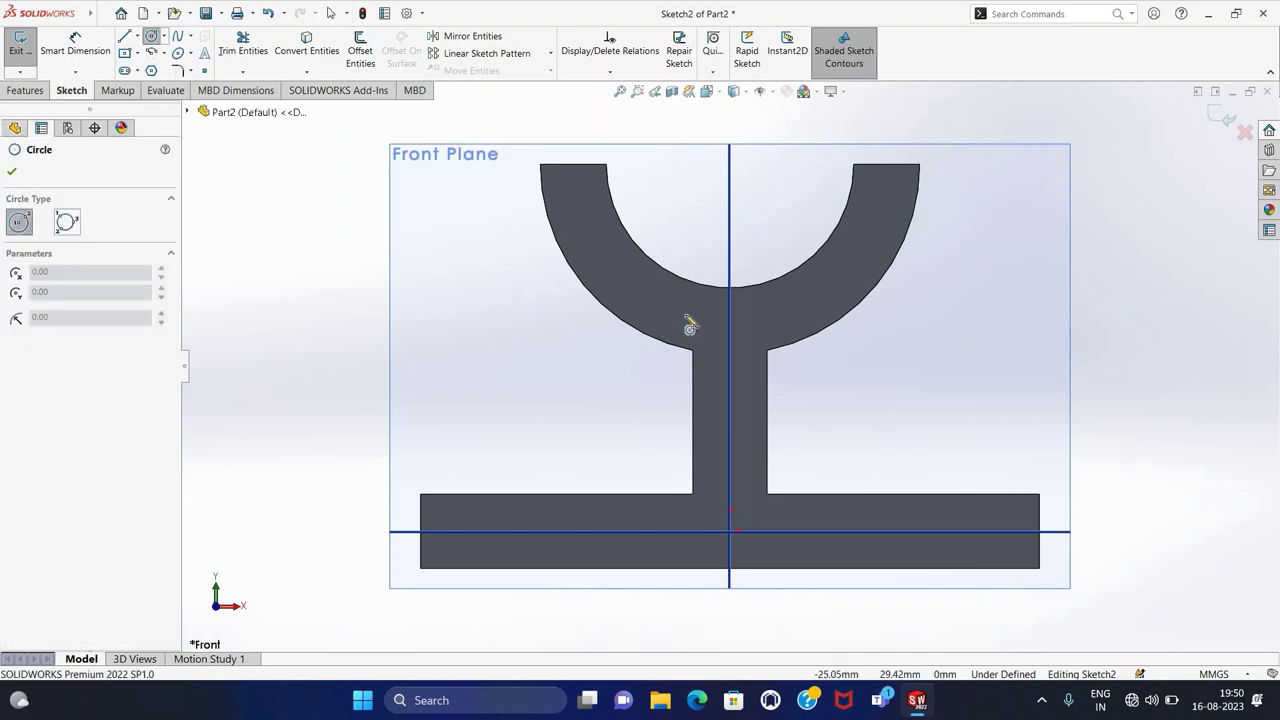
{"action": "left_click", "coordinate": [729, 163]}
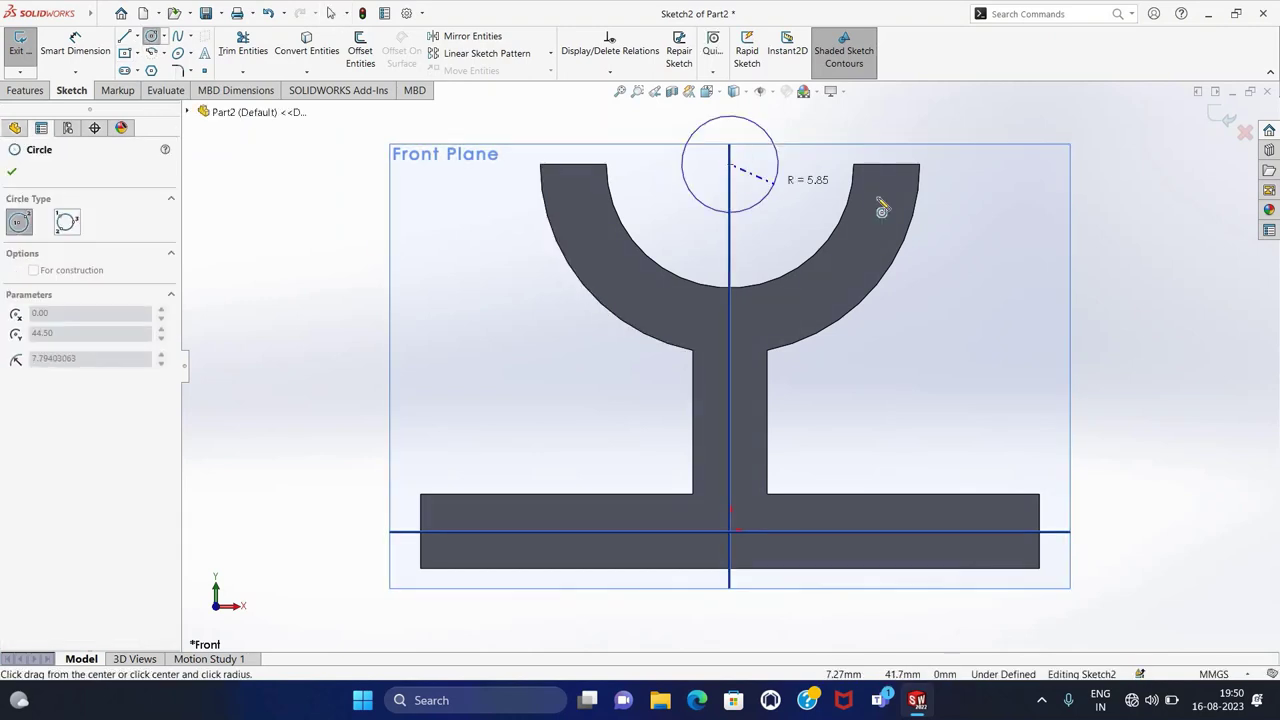
{"action": "left_click", "coordinate": [921, 170]}
{"action": "key", "text": "Escape"}
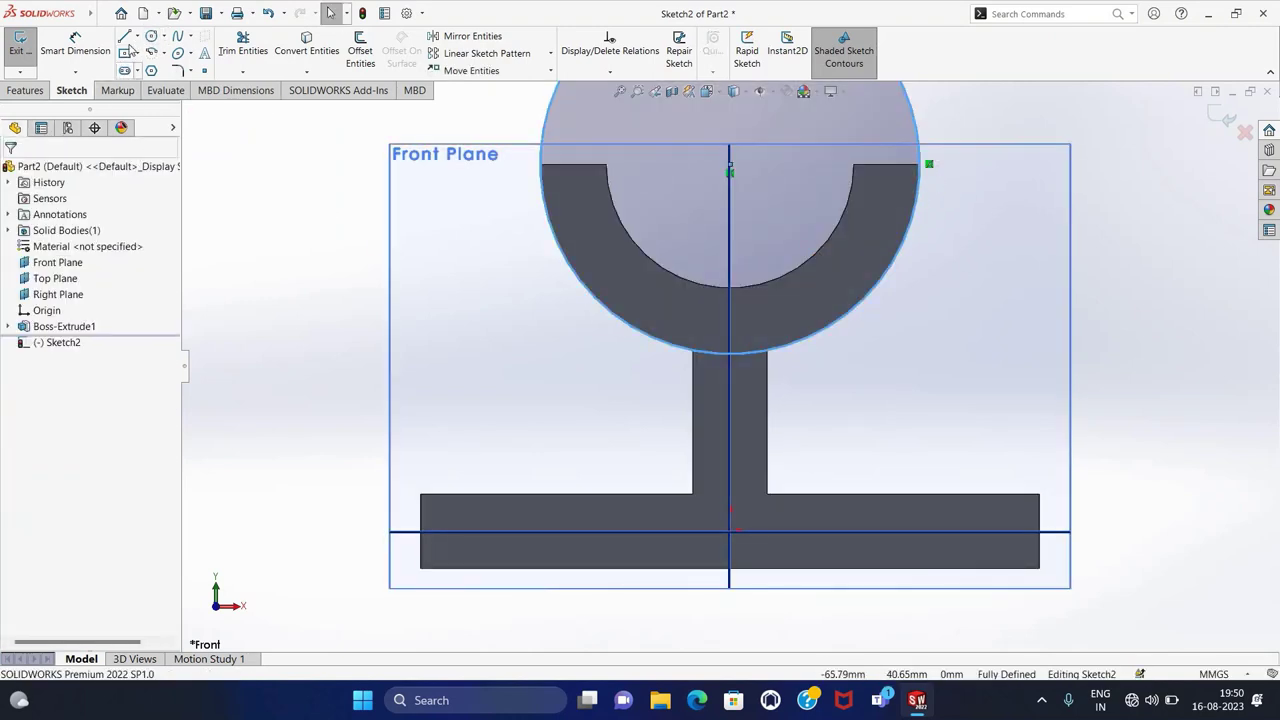
- Draw the slanted, horizontal and vertical rib edges, trim the extra arc, and exit the sketch
{"action": "left_click", "coordinate": [124, 36]}
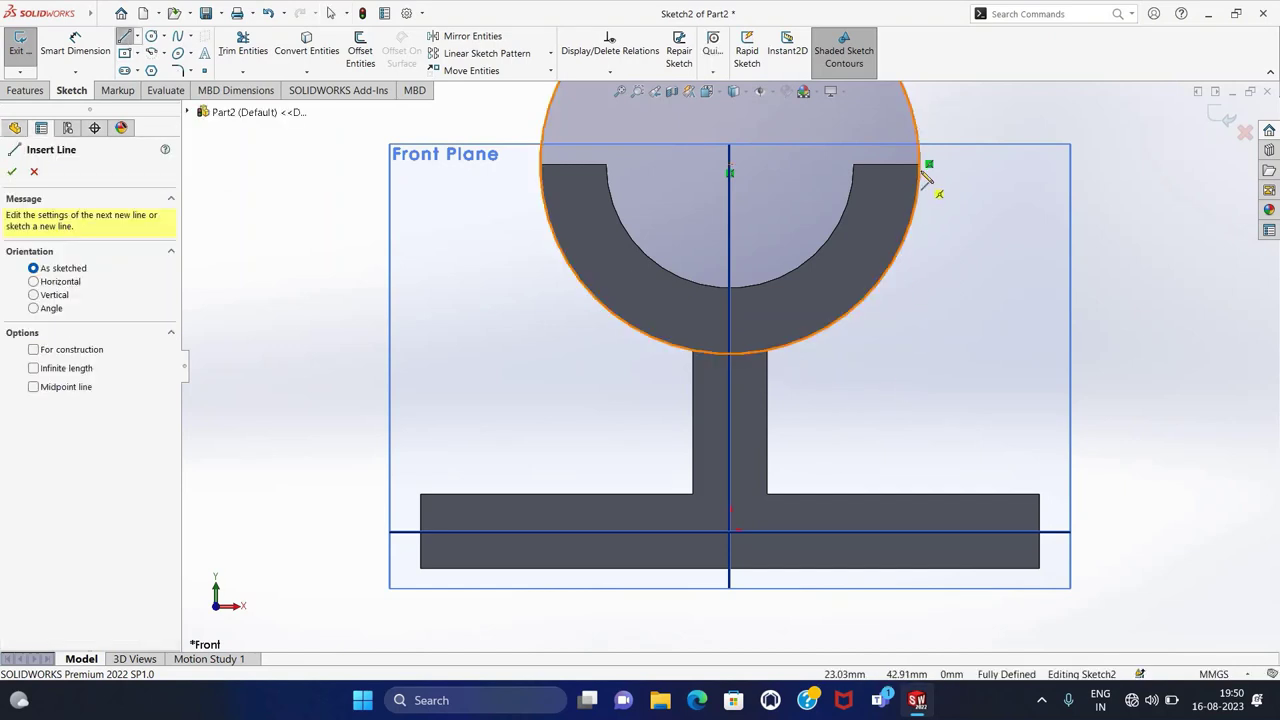
{"action": "left_click", "coordinate": [921, 168]}
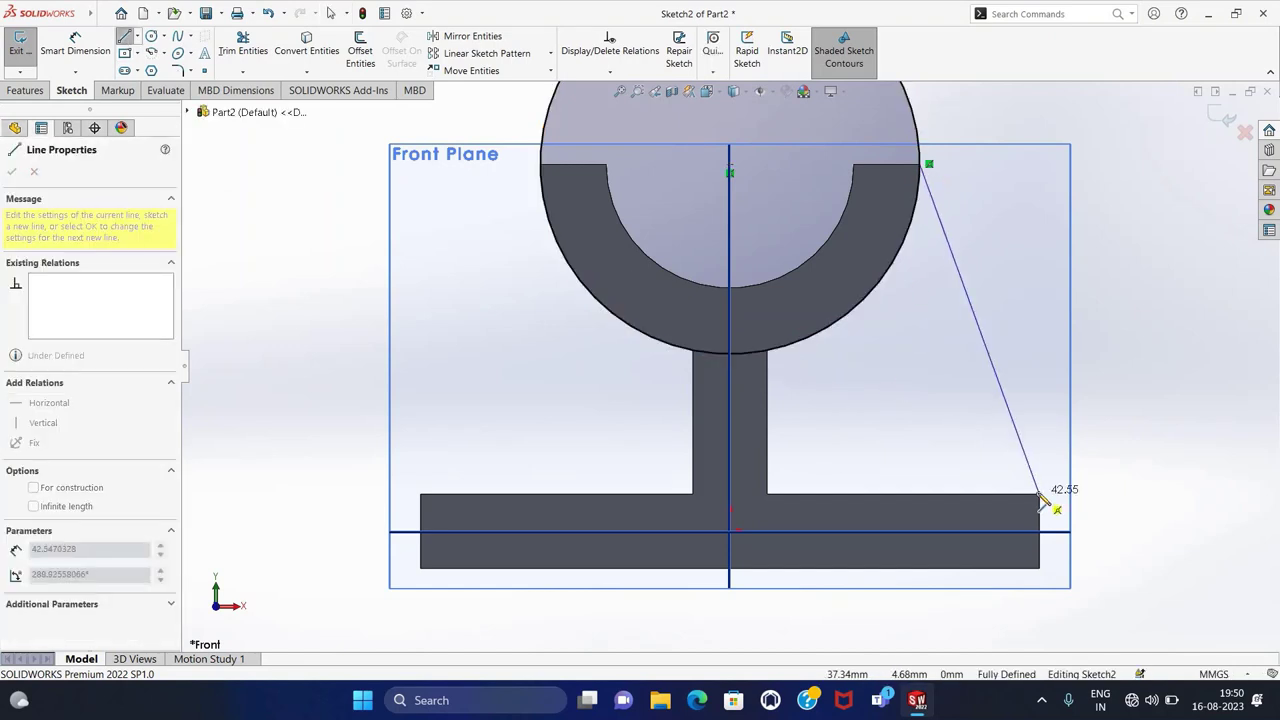
{"action": "left_click", "coordinate": [1040, 495]}
{"action": "left_click", "coordinate": [766, 494]}
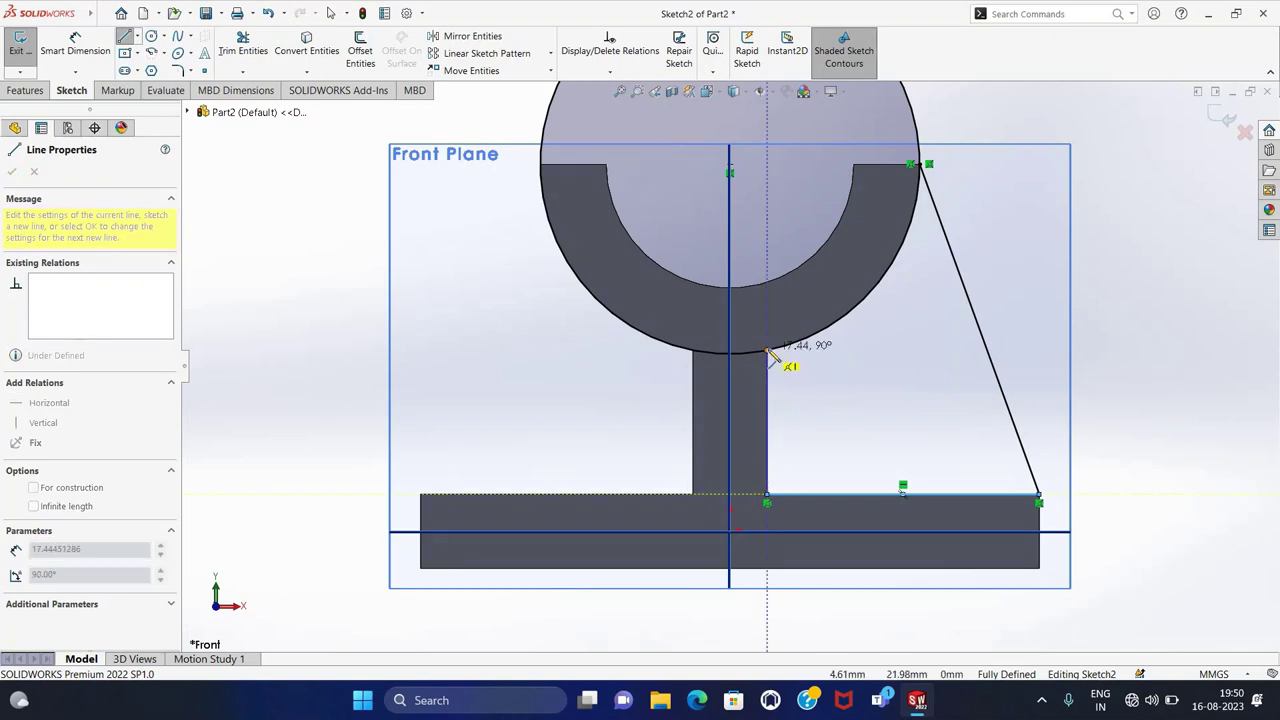
{"action": "left_click", "coordinate": [766, 357]}
{"action": "key", "text": "Escape"}
{"action": "left_click", "coordinate": [241, 48]}
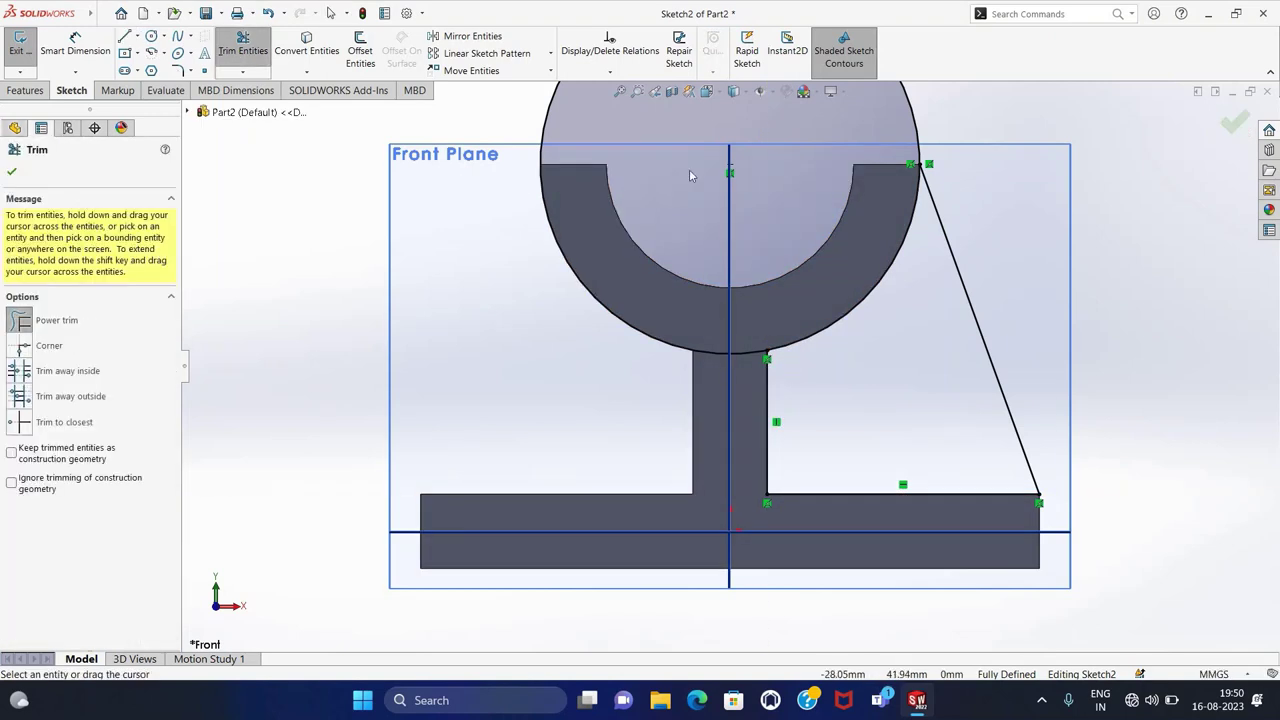
{"action": "left_click_drag", "start_coordinate": [920, 155], "coordinate": [771, 203]}
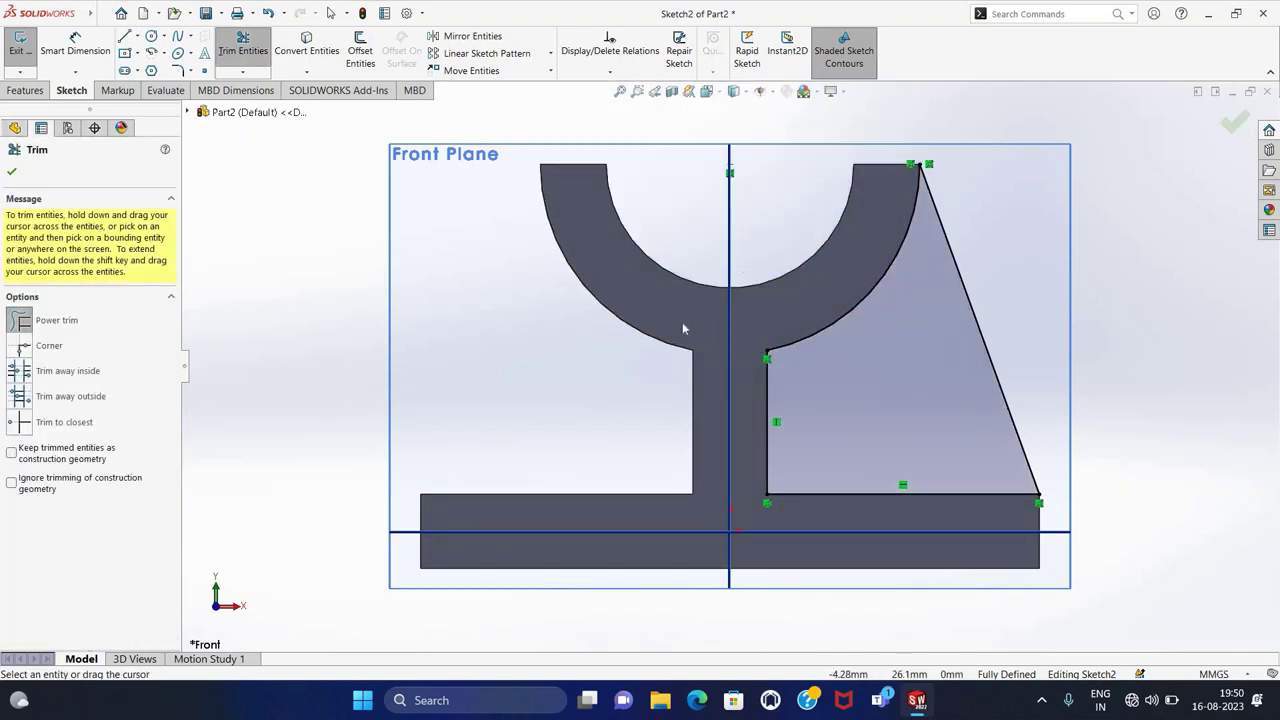
{"action": "left_click", "coordinate": [19, 45]}
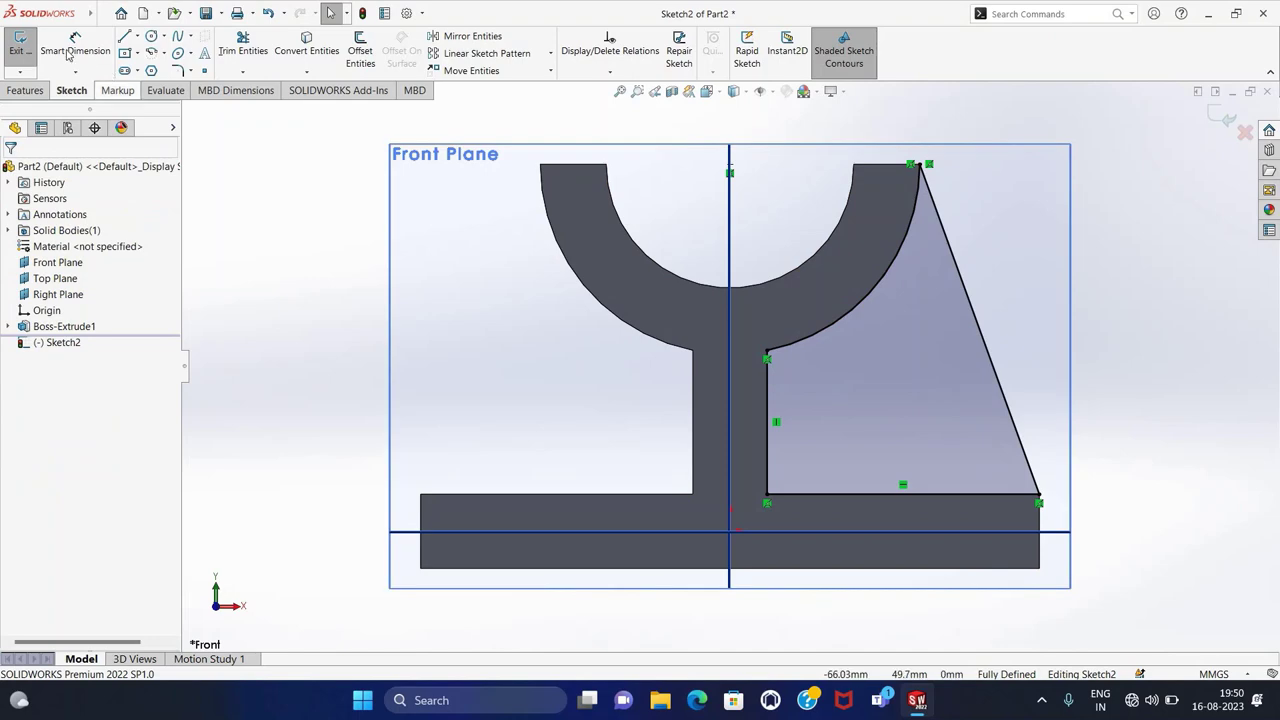
- Extrude the rib profile 8 mm mid-plane as Boss-Extrude2
{"action": "left_click", "coordinate": [25, 90]}
{"action": "left_click", "coordinate": [27, 50]}
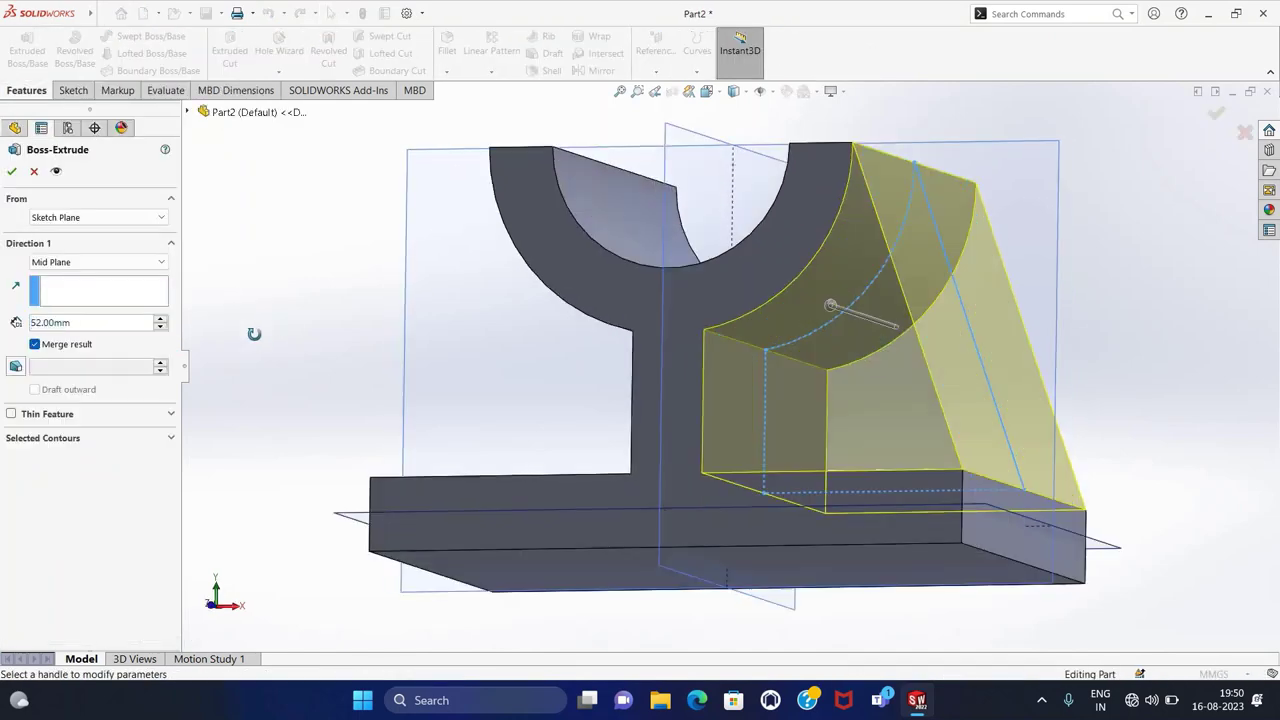
{"action": "left_click", "coordinate": [90, 327]}
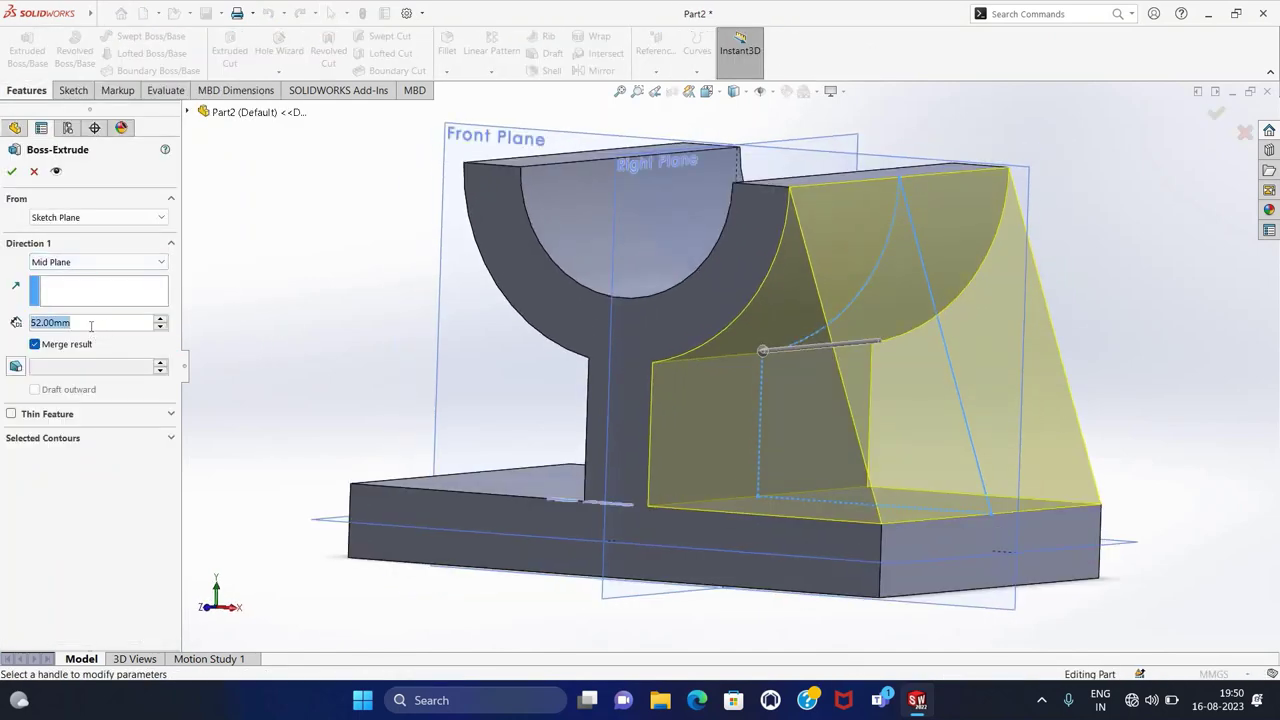
{"action": "type", "text": "8"}
{"action": "key", "text": "Return"}
{"action": "middle_click_drag", "start_coordinate": [317, 231], "coordinate": [291, 246]}
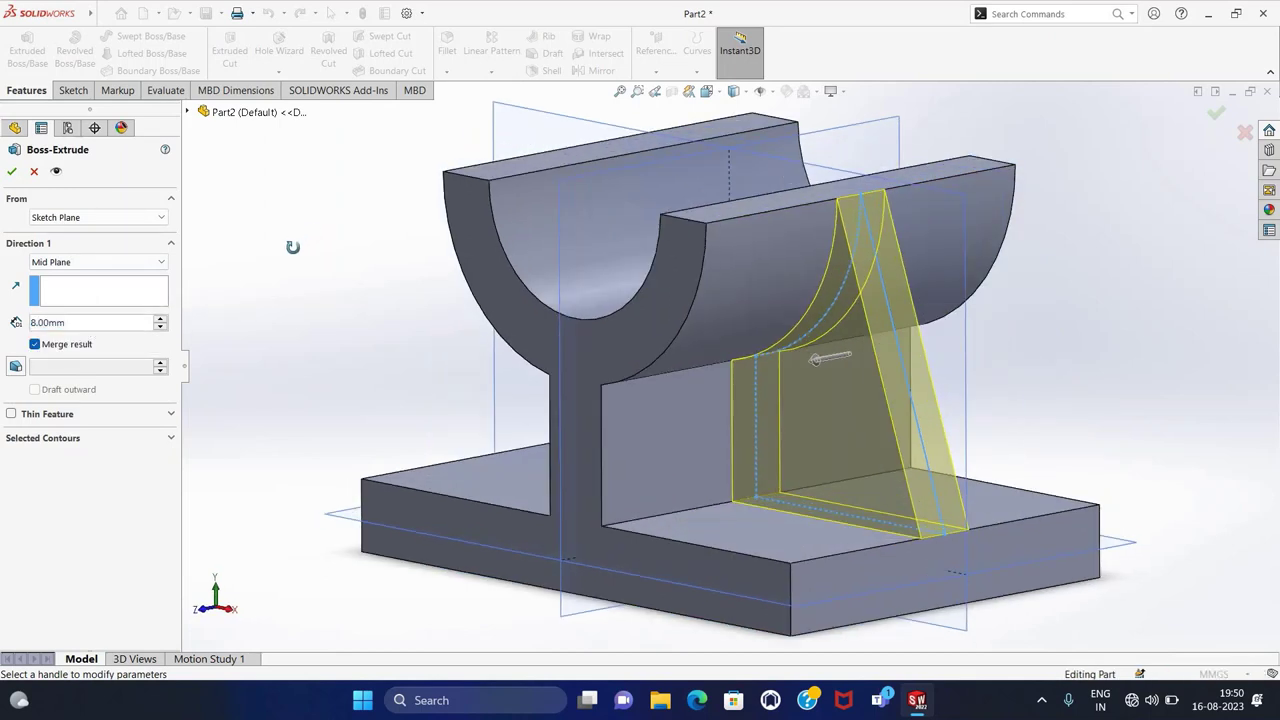
{"action": "key", "text": "Return"}
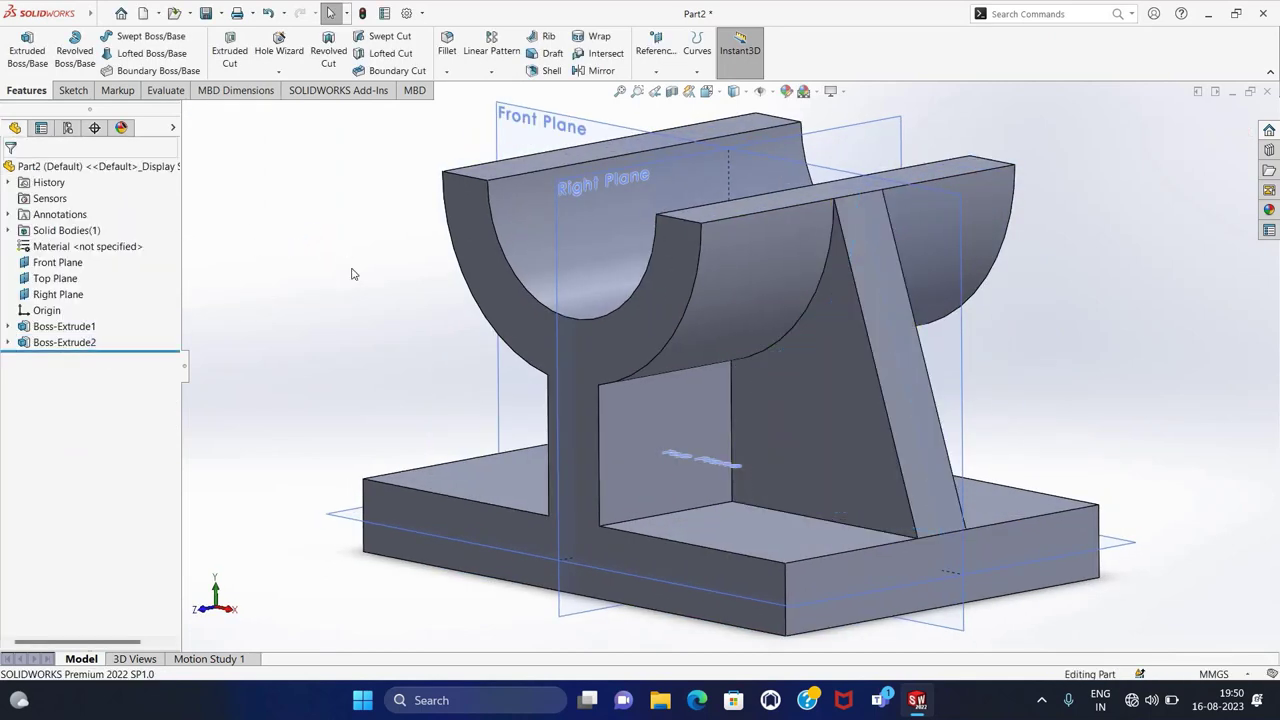
{"action": "scroll", "coordinate": [354, 274], "scroll_direction": "up", "scroll_amount": 5}
{"action": "middle_click_drag", "start_coordinate": [366, 271], "coordinate": [367, 294]}
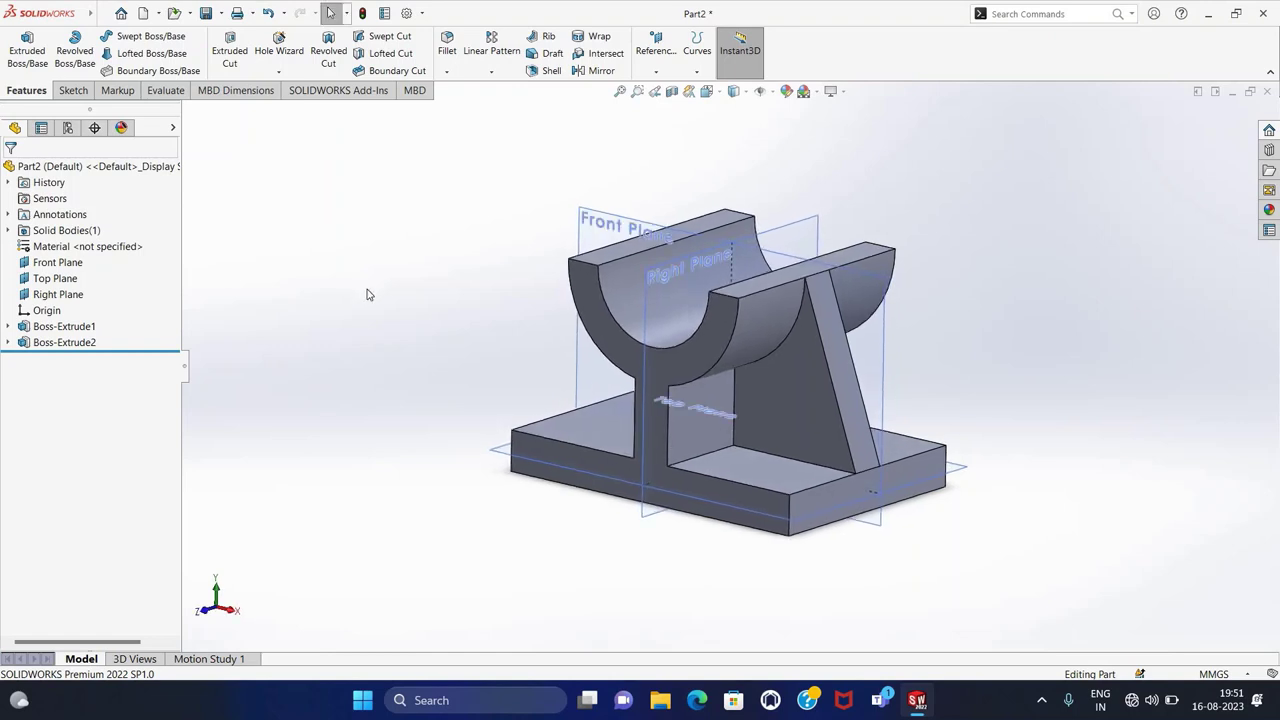
- Mirror Boss-Extrude2 about the Right Plane to create Mirror1
{"action": "left_click", "coordinate": [42, 345]}
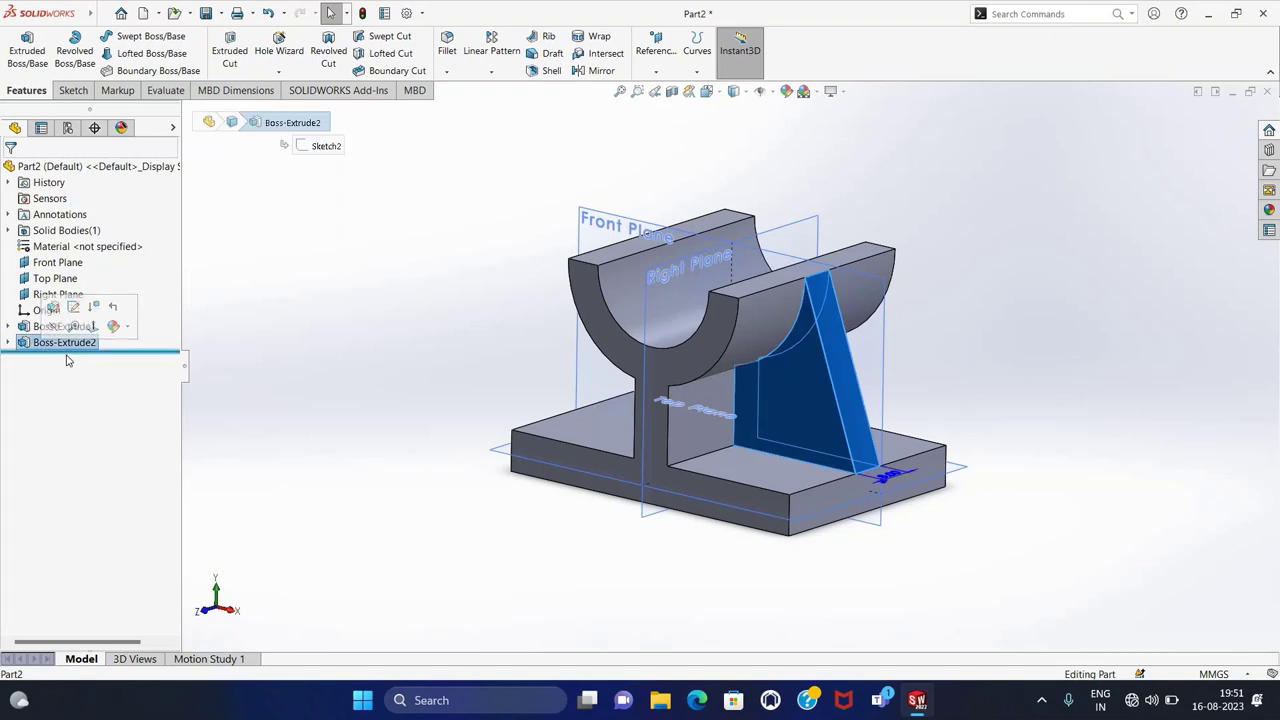
{"action": "left_click", "coordinate": [596, 70]}
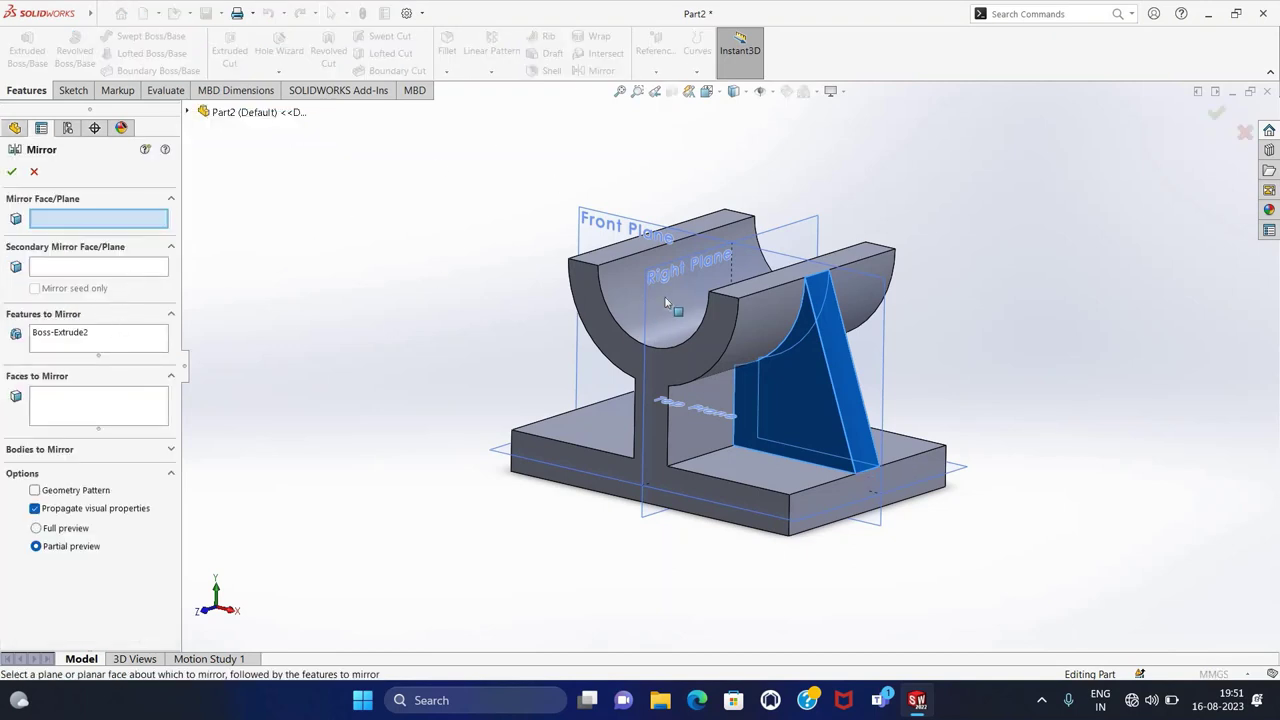
{"action": "left_click", "coordinate": [651, 434]}
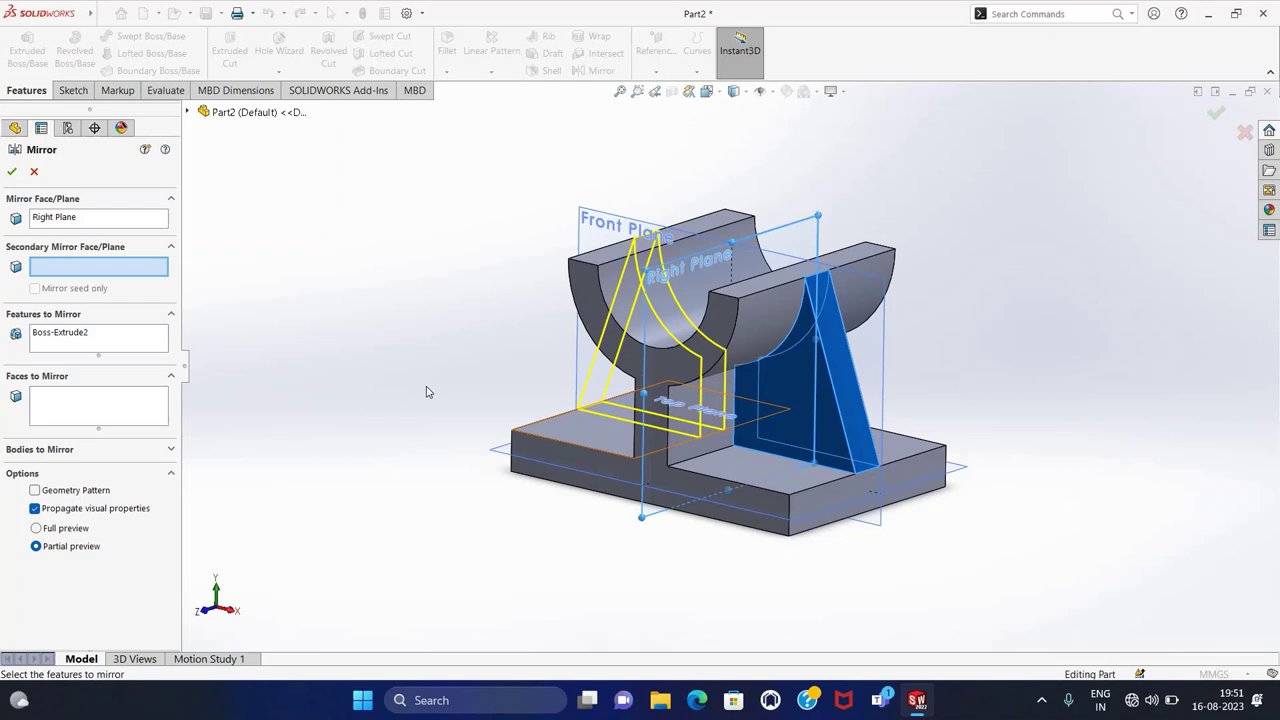
{"action": "left_click", "coordinate": [8, 172]}
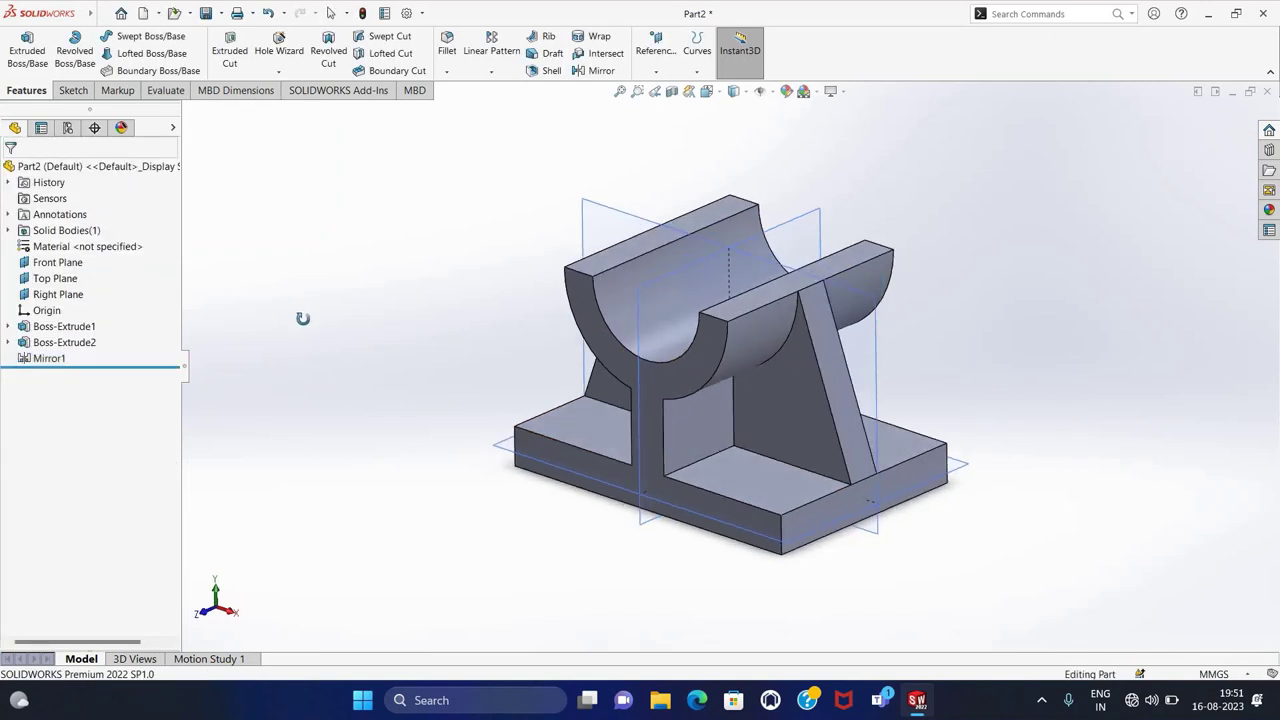
- Hide the reference planes, zoom to fit, and orbit to a frontal view
{"action": "left_click", "coordinate": [760, 91]}
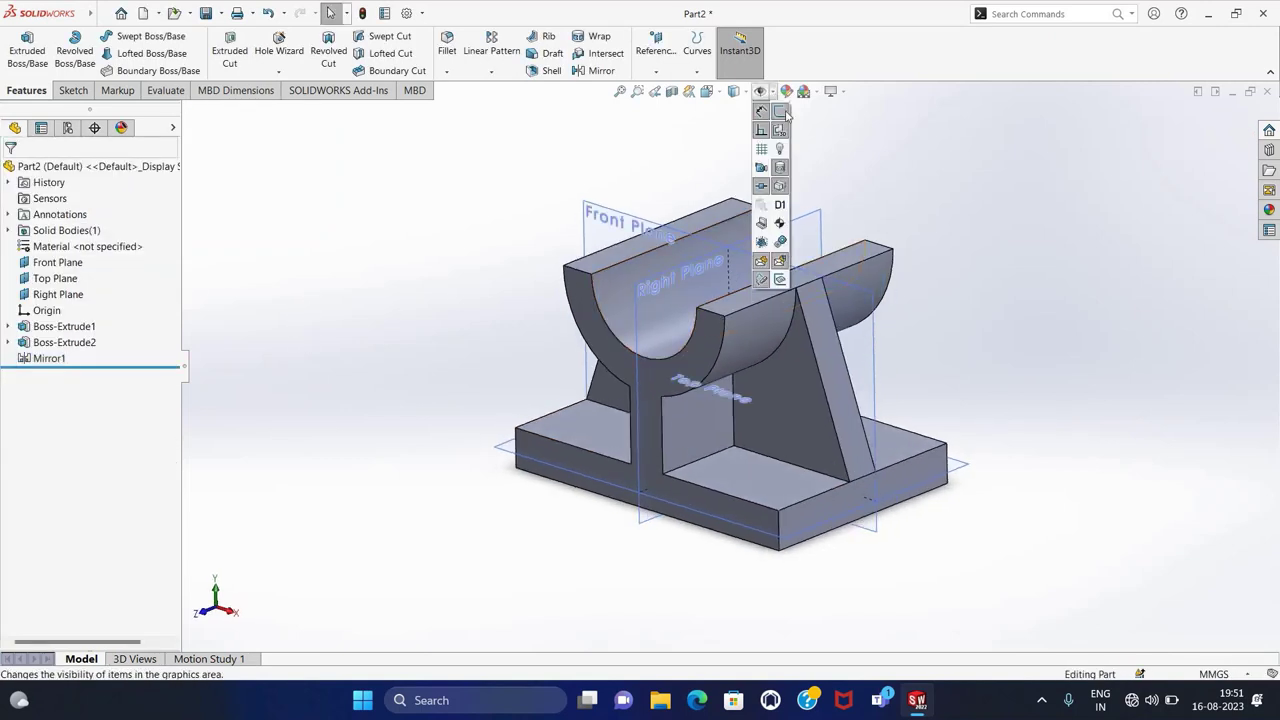
{"action": "left_click", "coordinate": [620, 91]}
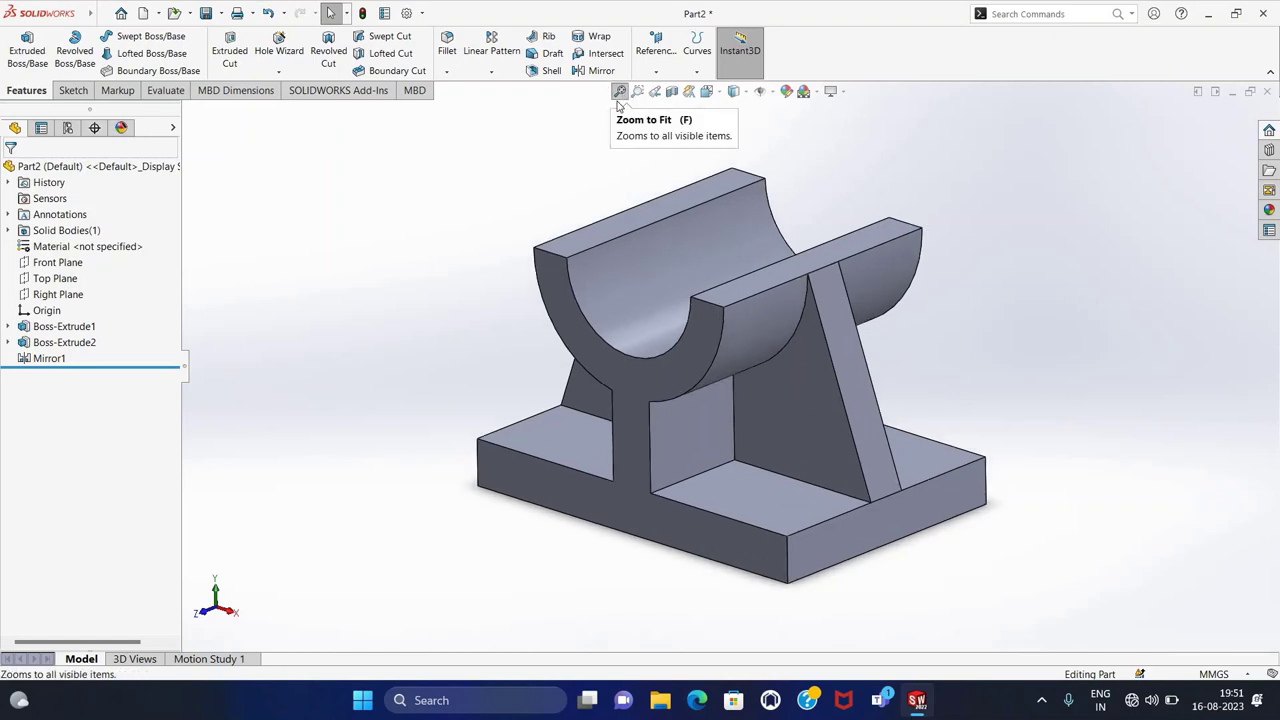
{"action": "mouse_move", "coordinate": [427, 290]}
{"action": "middle_mouse_down"}
{"action": "mouse_move", "coordinate": [606, 266]}
{"action": "mouse_move", "coordinate": [500, 249]}
{"action": "mouse_move", "coordinate": [389, 286]}
{"action": "middle_mouse_up"}
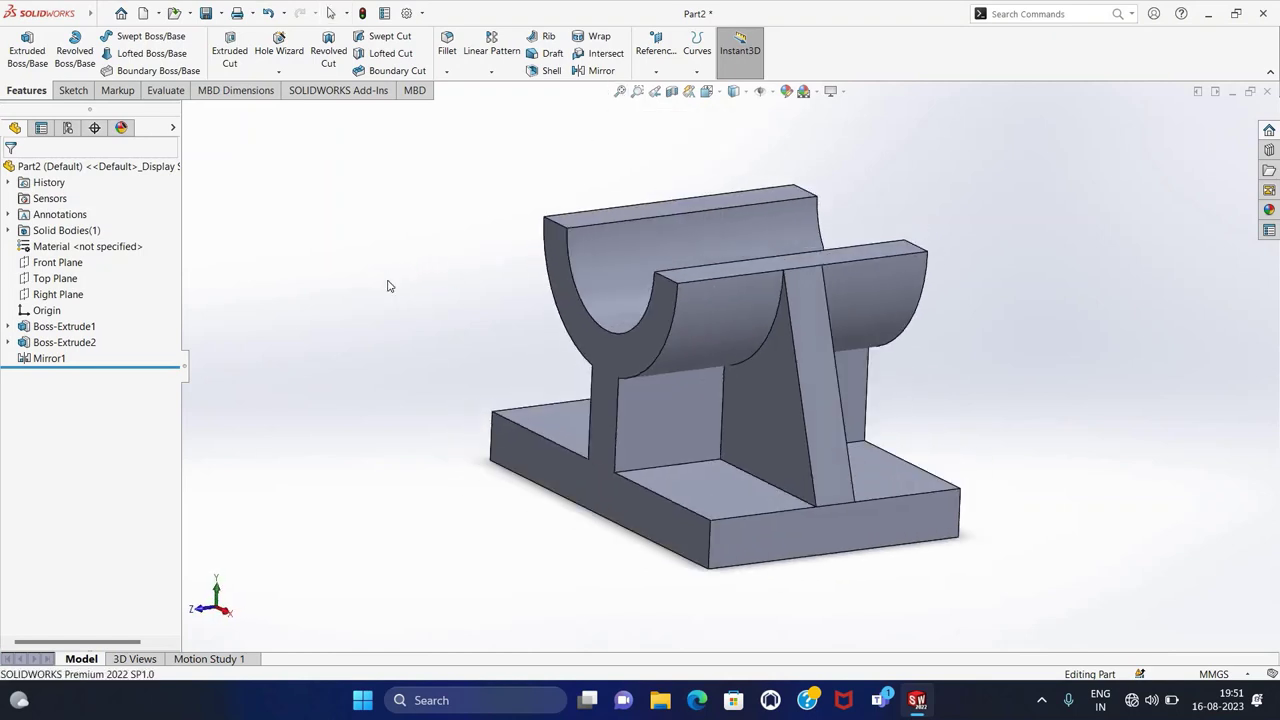
- Save the part as Part7
{"action": "left_click", "coordinate": [207, 18]}
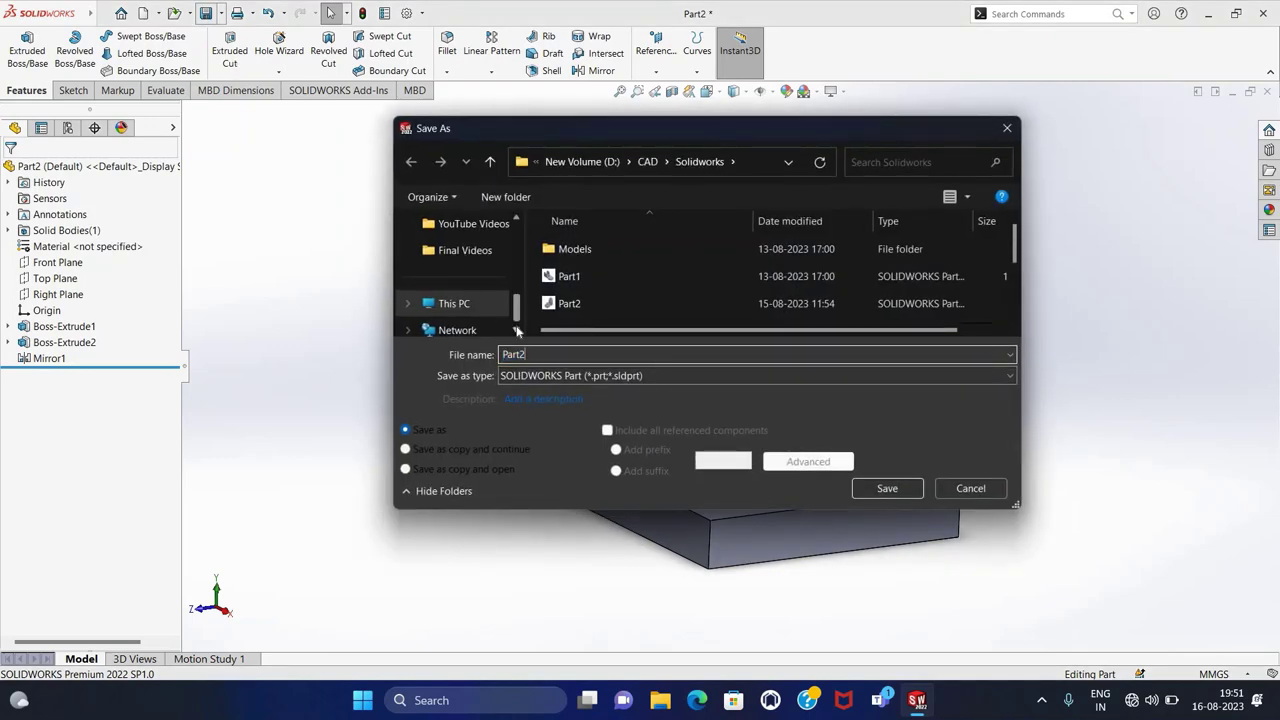
{"action": "type", "text": "Part7"}
{"action": "key", "text": "Return"}
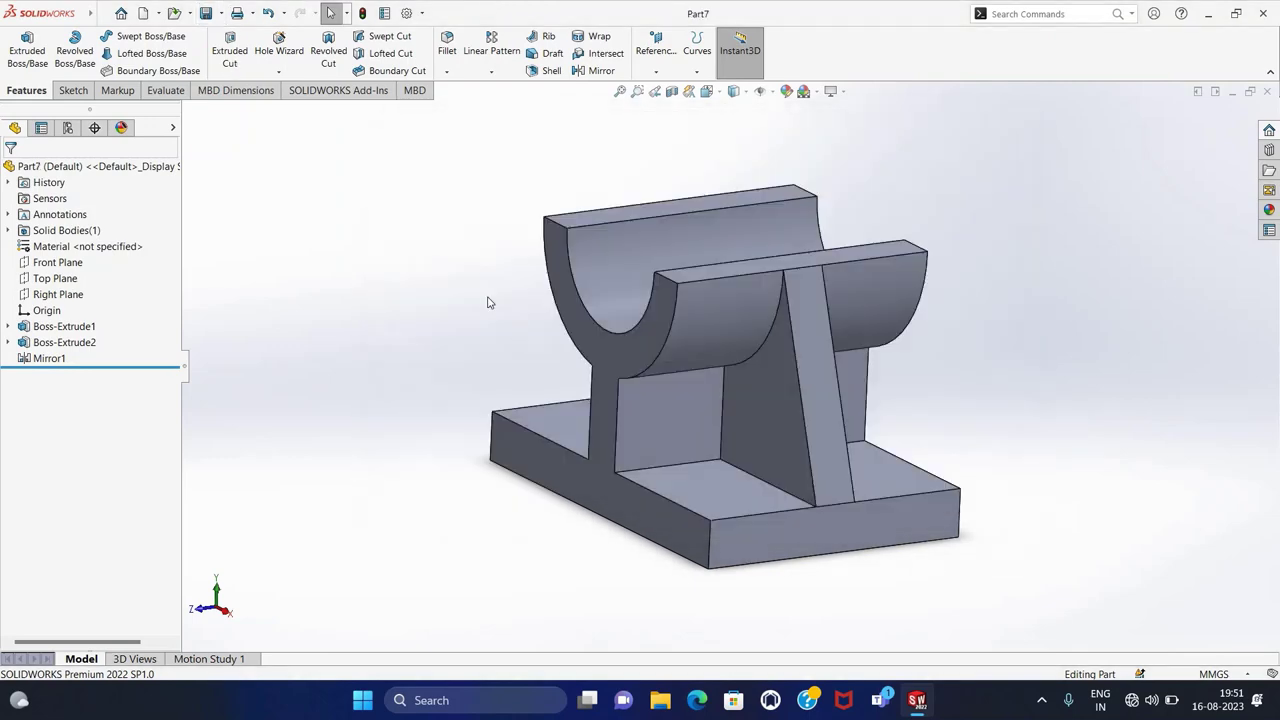